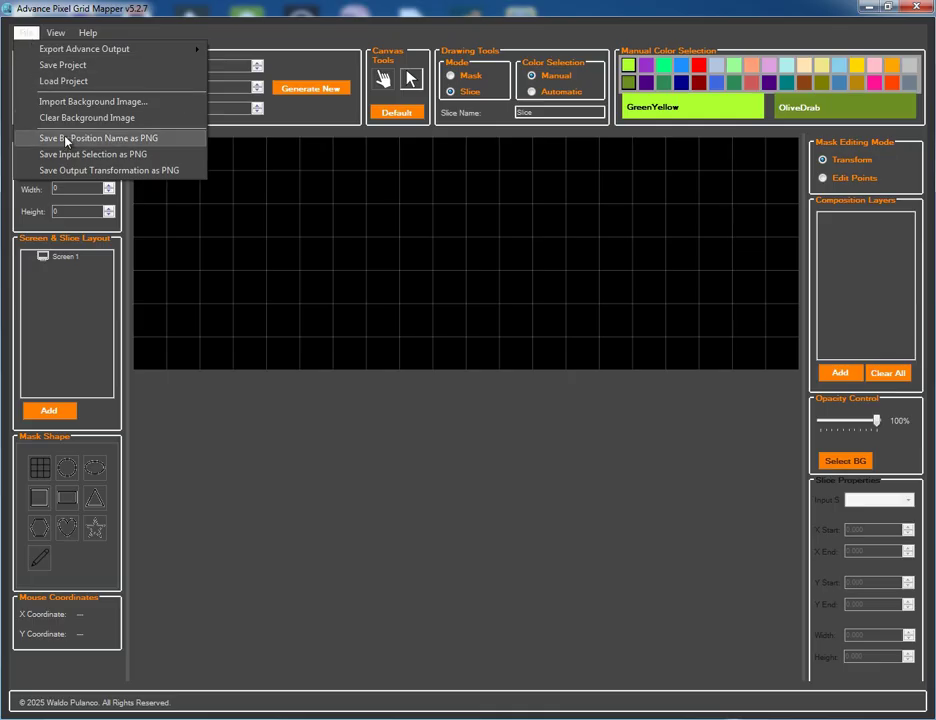
Try to save the input selection and the output transformation as PNG images
left_click(69, 154)
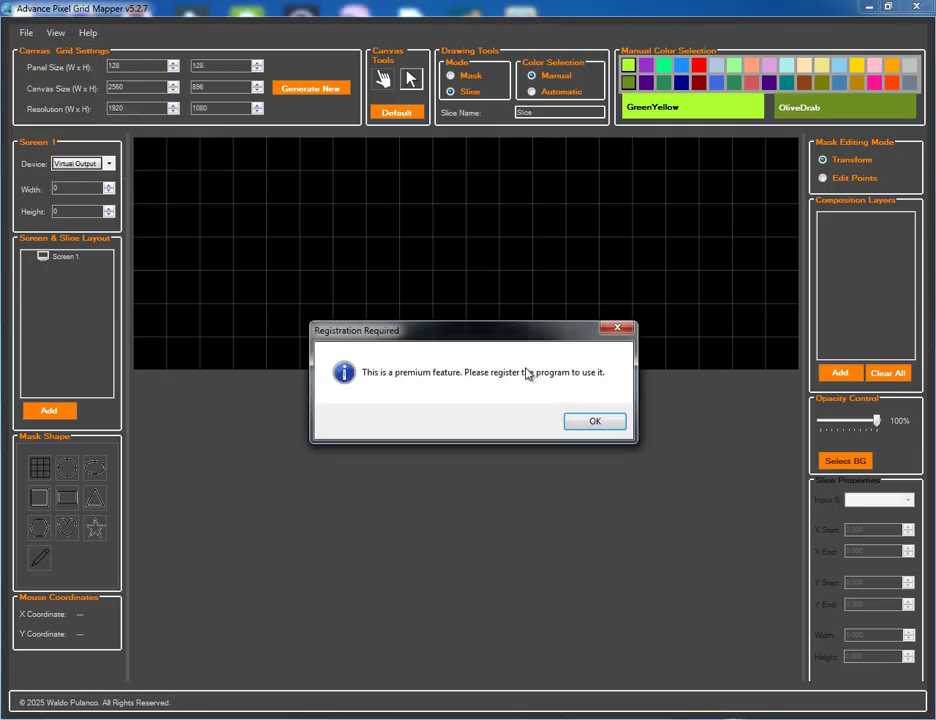
left_click(594, 422)
left_click(26, 32)
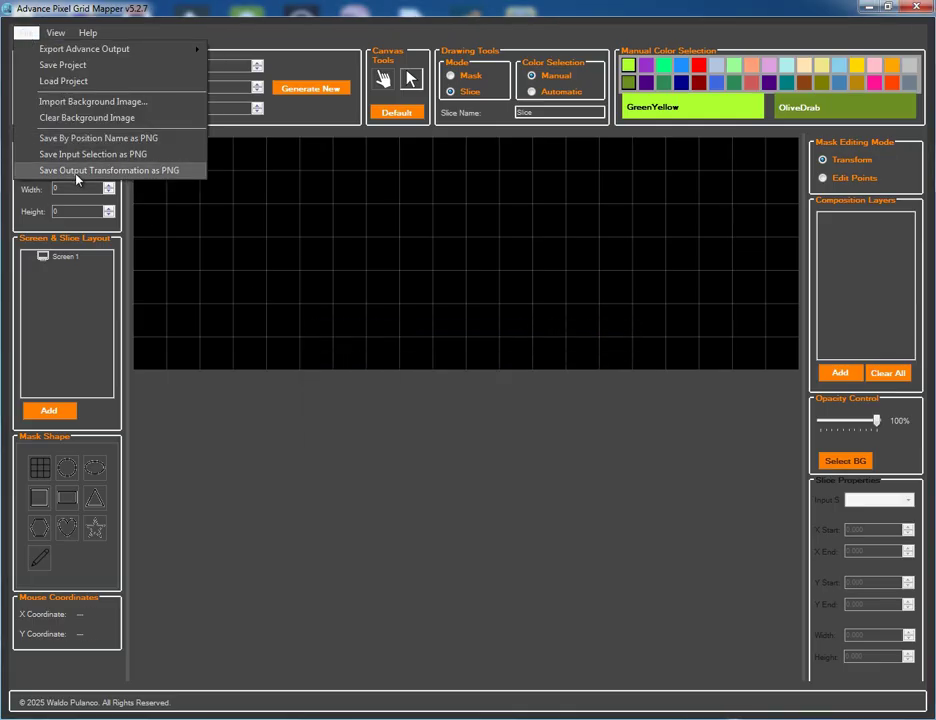
left_click(75, 172)
left_click(594, 424)
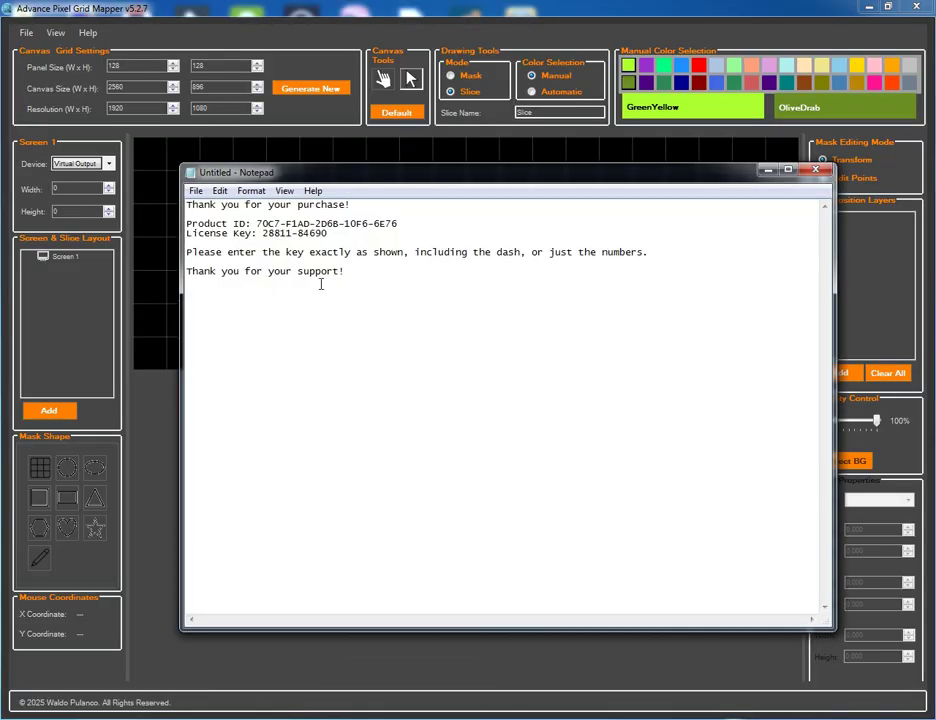
Copy the license key from the purchase note in Notepad and close the note
mouse_move(327, 233)
left_mouse_down()
mouse_move(264, 224)
mouse_move(320, 235)
left_mouse_up()
left_click(264, 233)
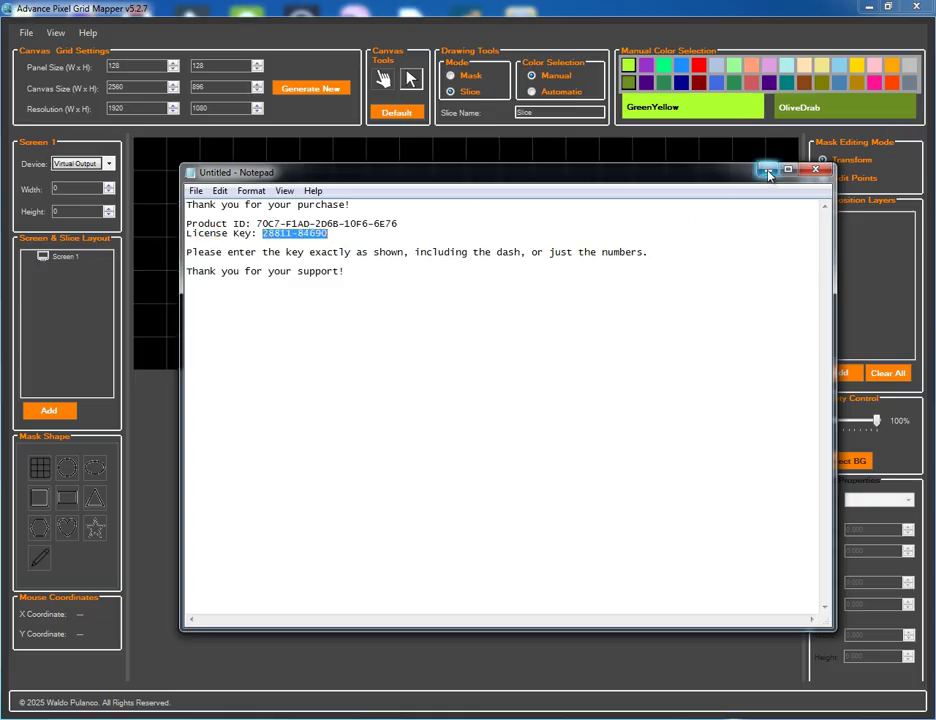
left_click(815, 170)
Register the product by pasting the copied license key as the product key
left_click(88, 35)
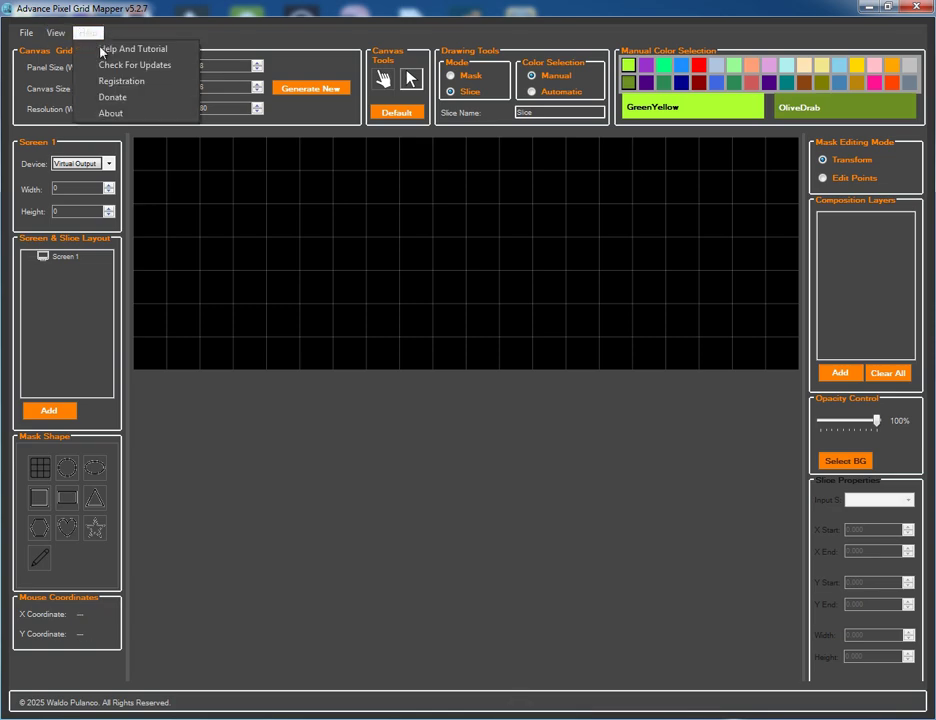
left_click(128, 80)
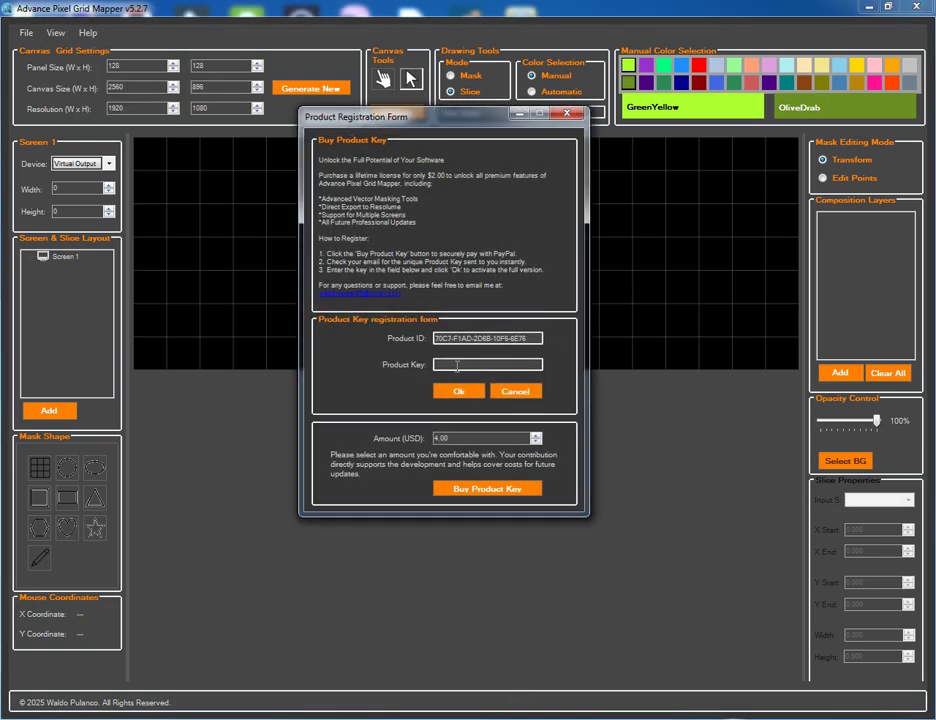
left_click(453, 364)
key("ctrl+v")
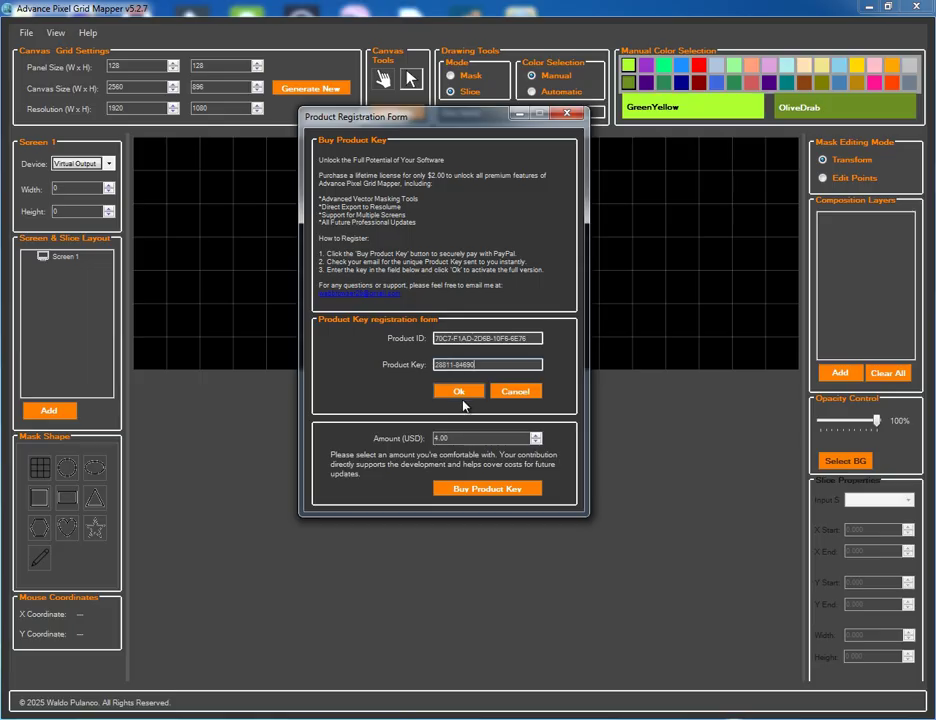
left_click(459, 391)
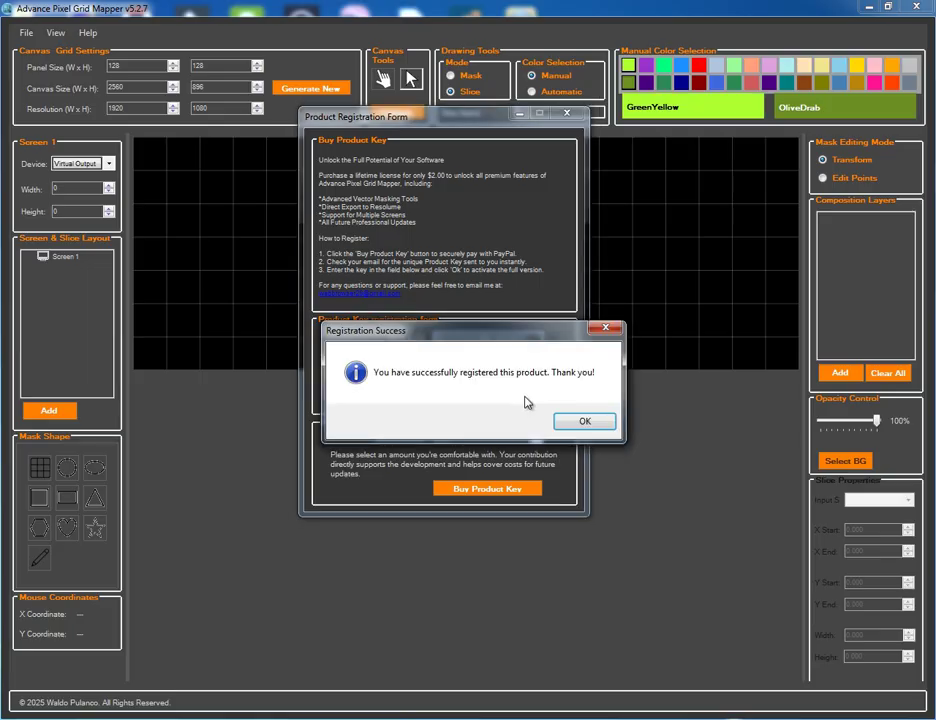
left_click(585, 421)
Check the product's registration status
left_click(93, 36)
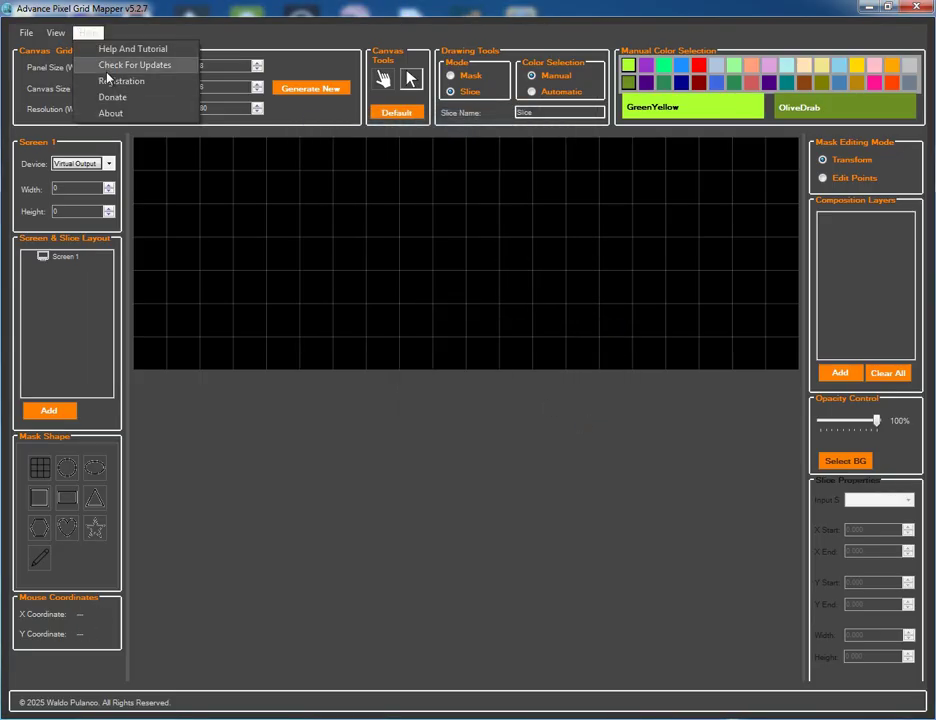
left_click(109, 77)
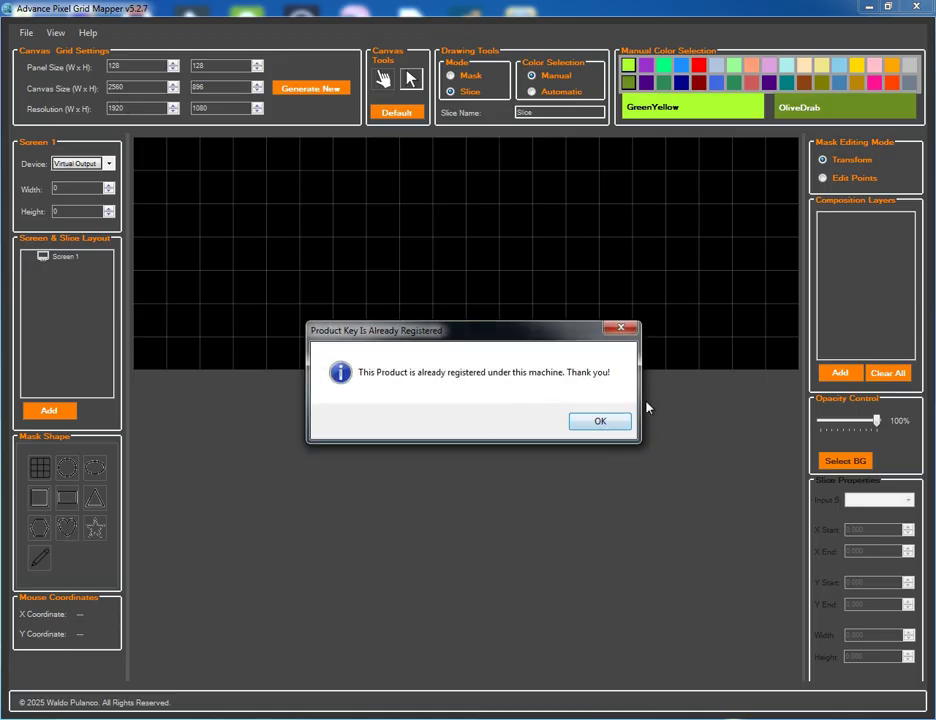
left_click(617, 424)
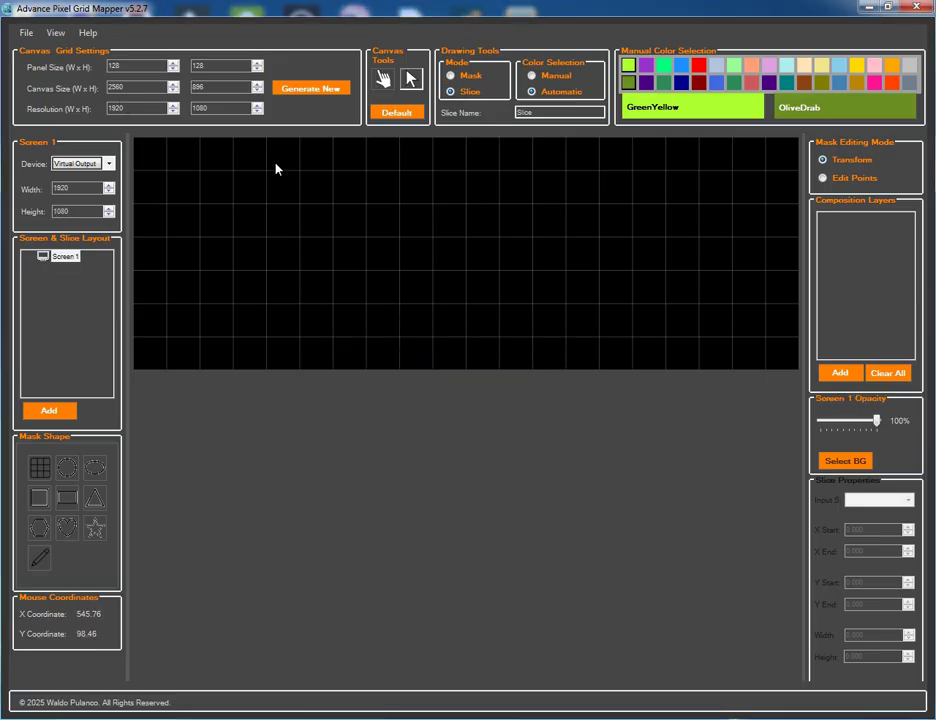
Generate a new grid with a 2560 x 1280 canvas and 128 x 128 panels
left_click(324, 93)
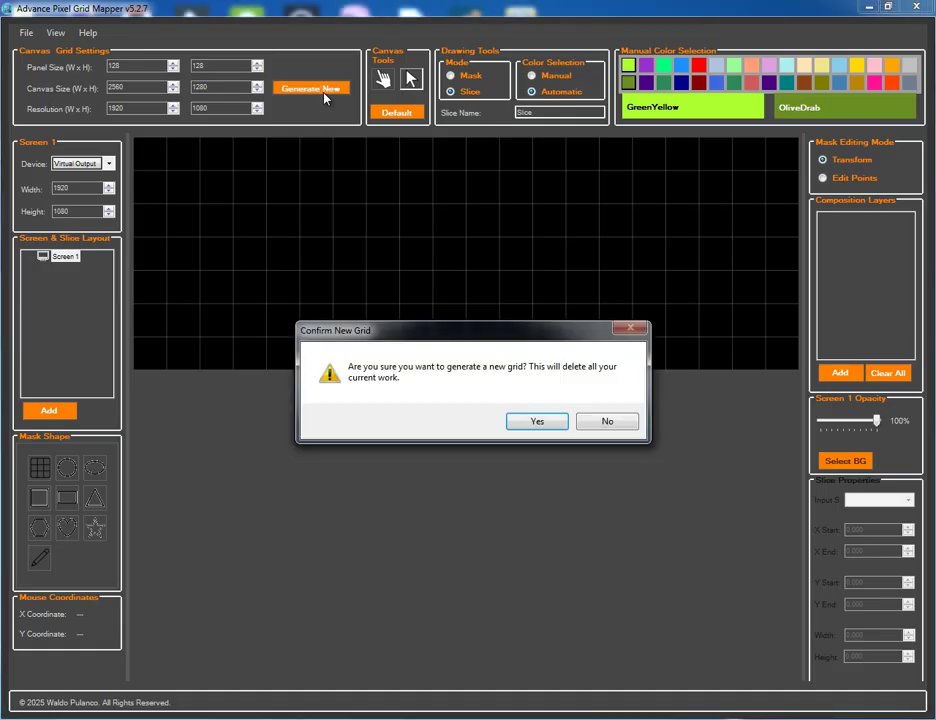
left_click(537, 424)
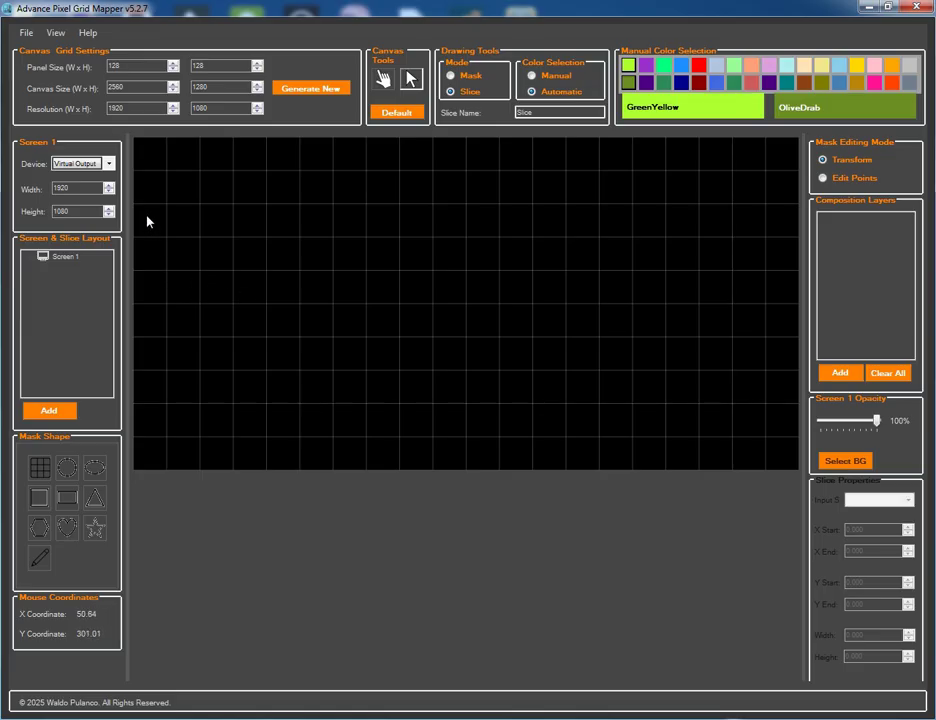
Draw four 384 x 896 slices, two at each end of the canvas, and a 1024 x 896 slice between them, starting at Y 256
left_click_drag(147, 220, 213, 422)
left_click_drag(769, 424, 721, 219)
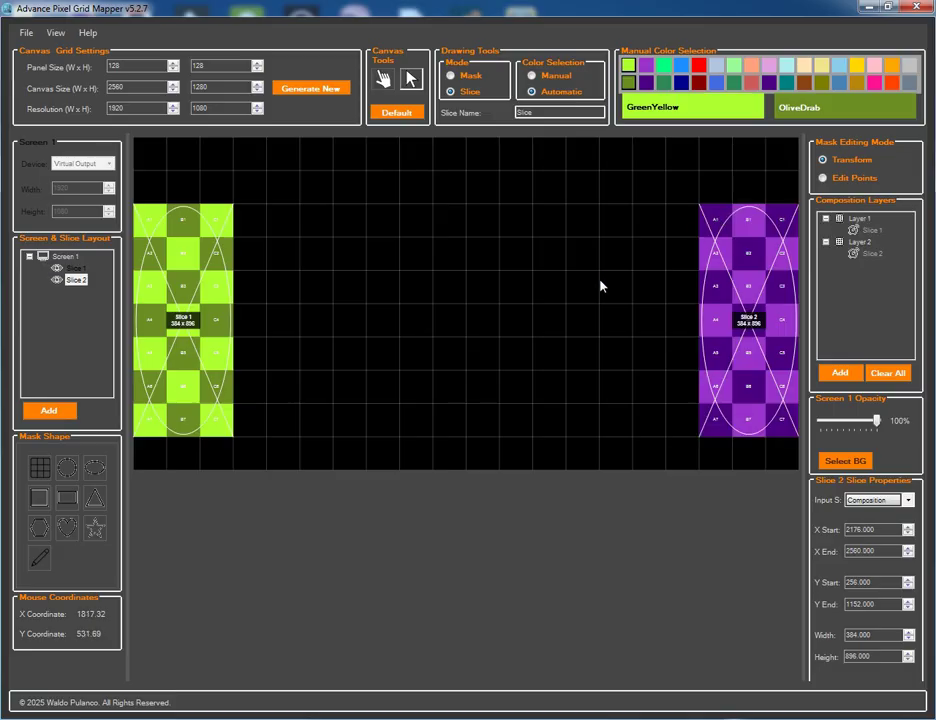
left_click_drag(254, 222, 330, 424)
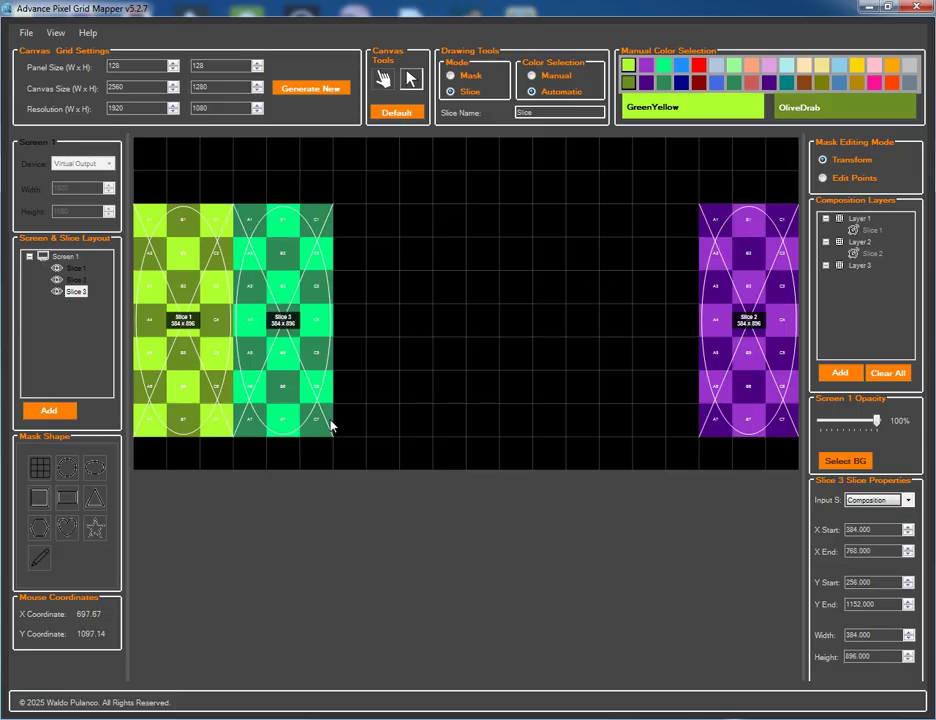
left_click_drag(683, 415, 604, 212)
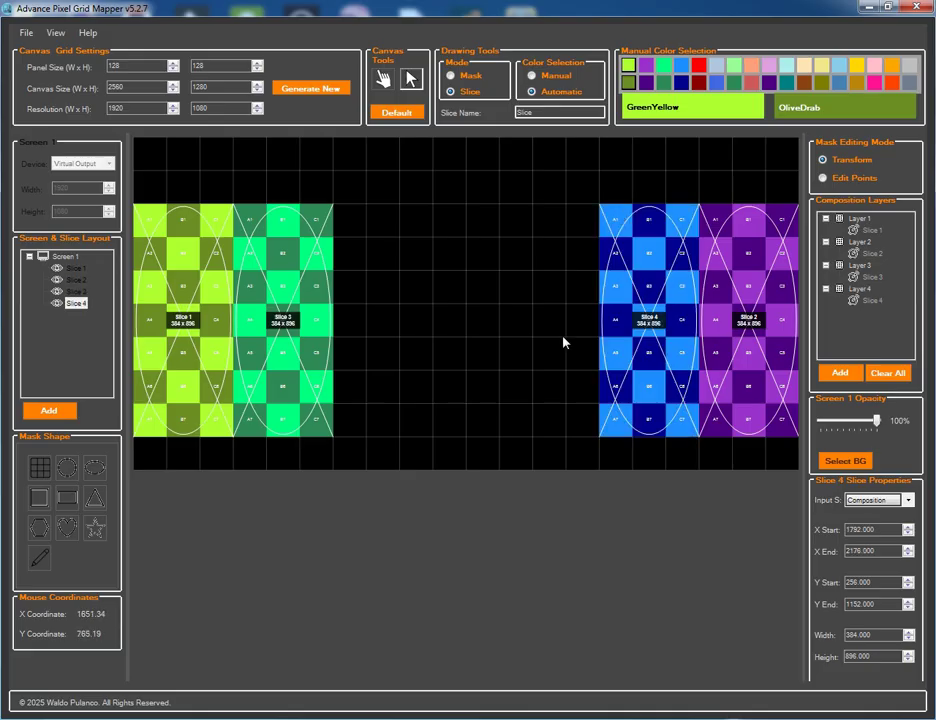
left_click_drag(352, 424, 575, 222)
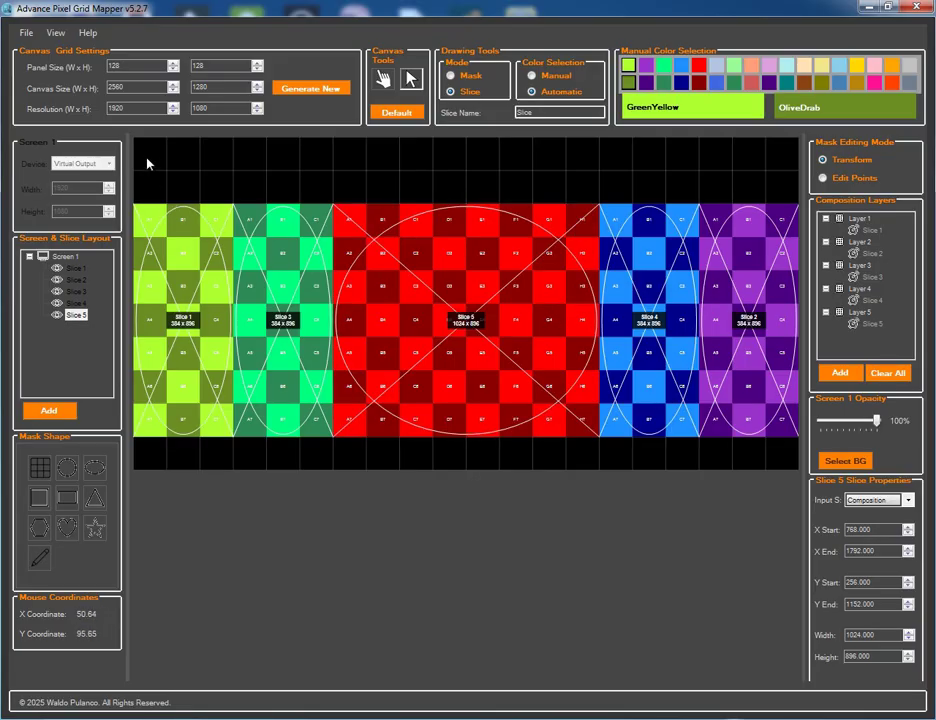
Draw 256 x 256 slices in both upper canvas corners, a 2560 x 128 slice along the lower edge and a 2048 x 256 slice between the corners
left_click_drag(150, 148, 186, 194)
left_click_drag(783, 203, 742, 146)
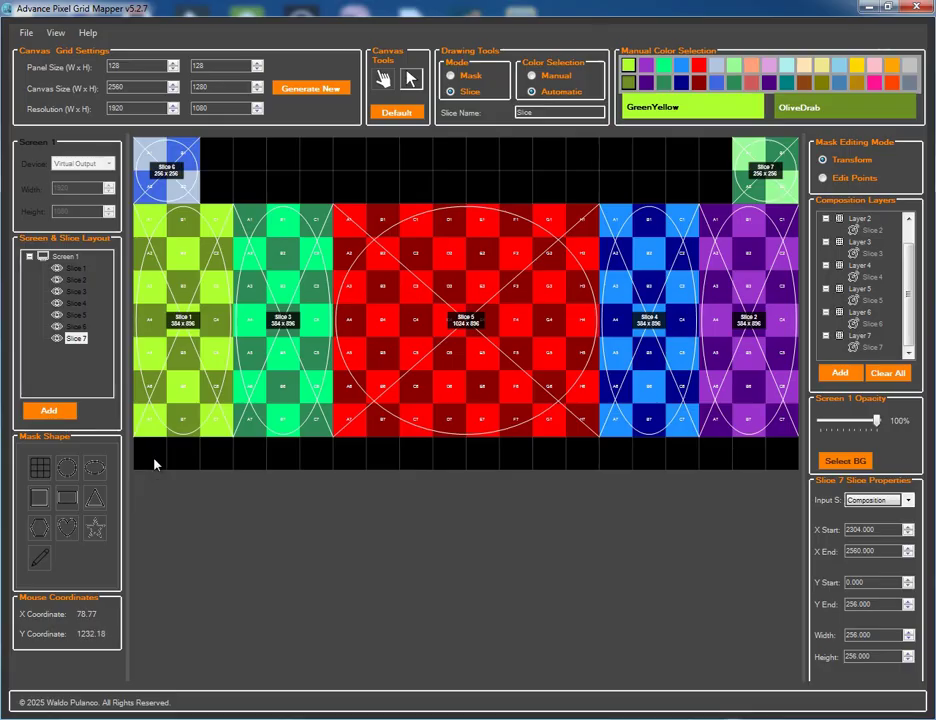
left_click_drag(141, 460, 778, 451)
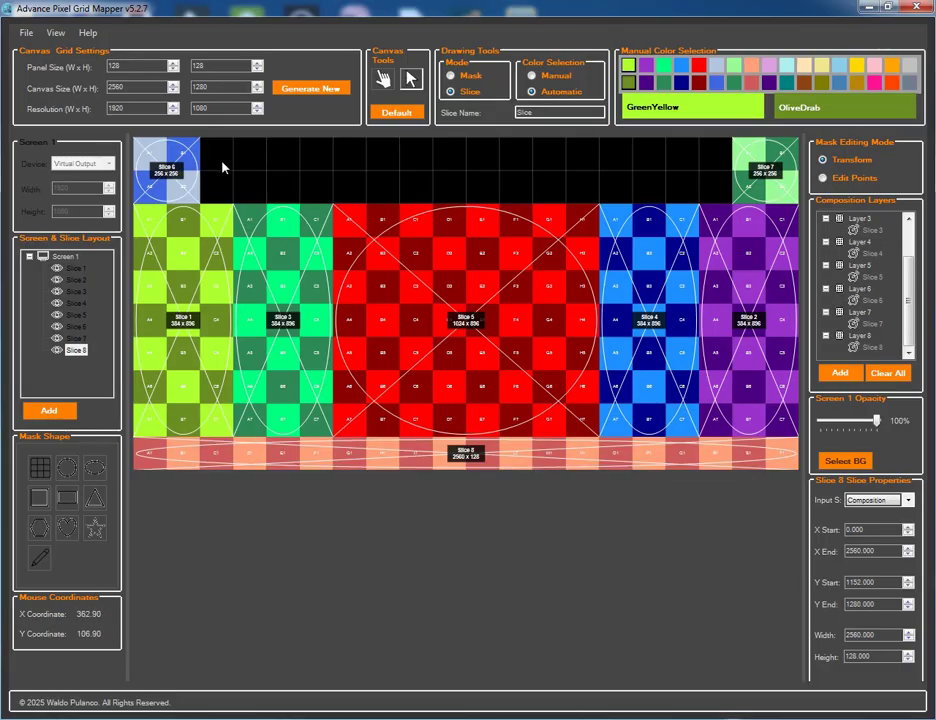
left_click_drag(220, 155, 706, 194)
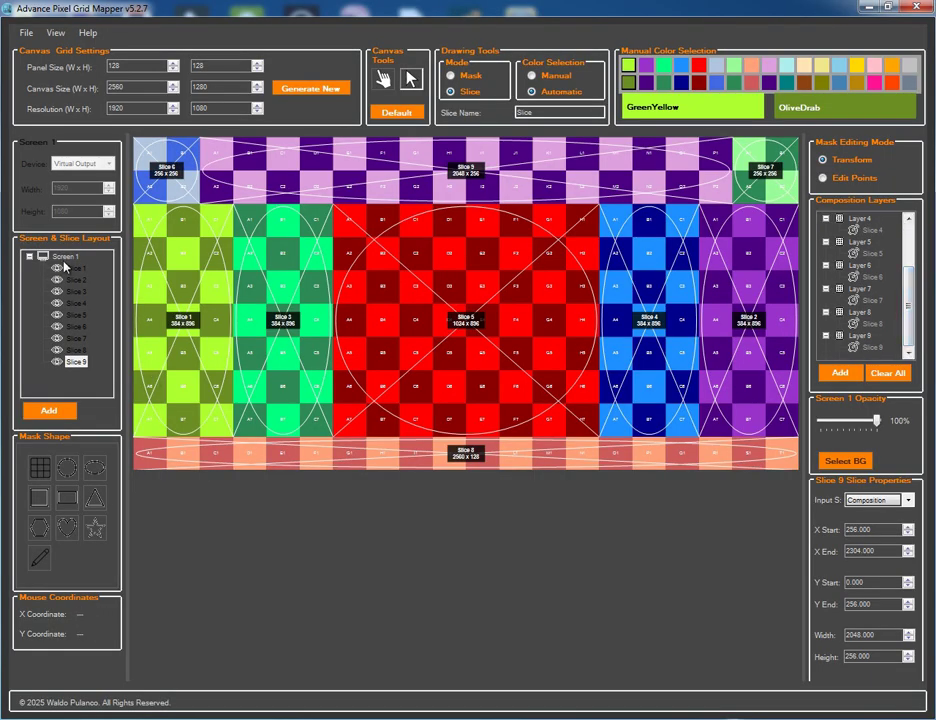
Clear the slices from all composition layers and delete Layer 9 and Layers 1 to 5
left_click(888, 372)
left_click(540, 428)
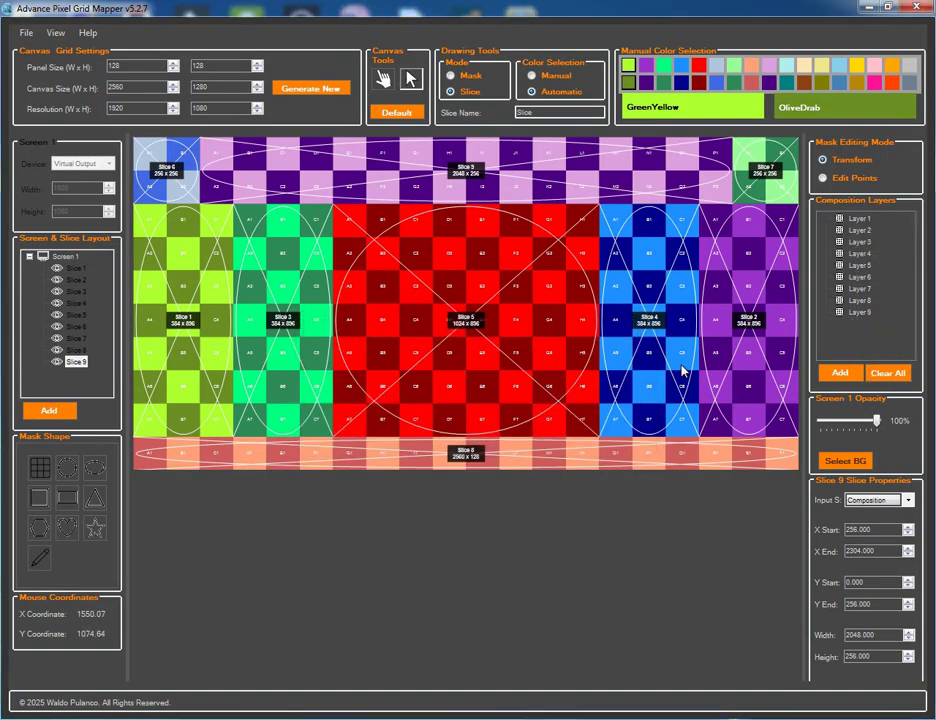
left_click(860, 316)
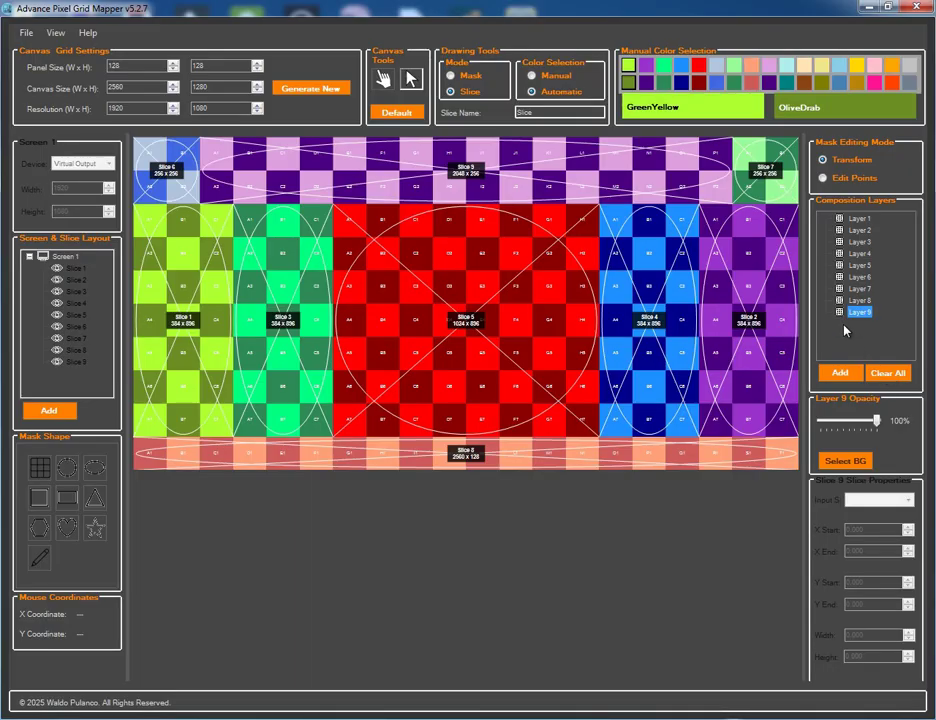
right_click(838, 316)
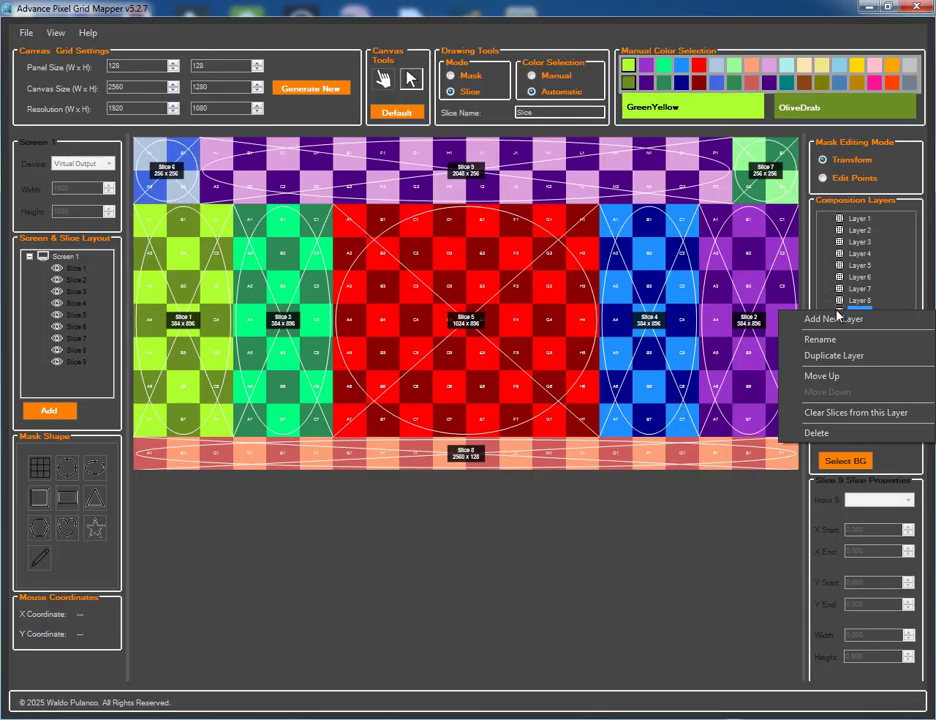
left_click(836, 434)
left_click(533, 423)
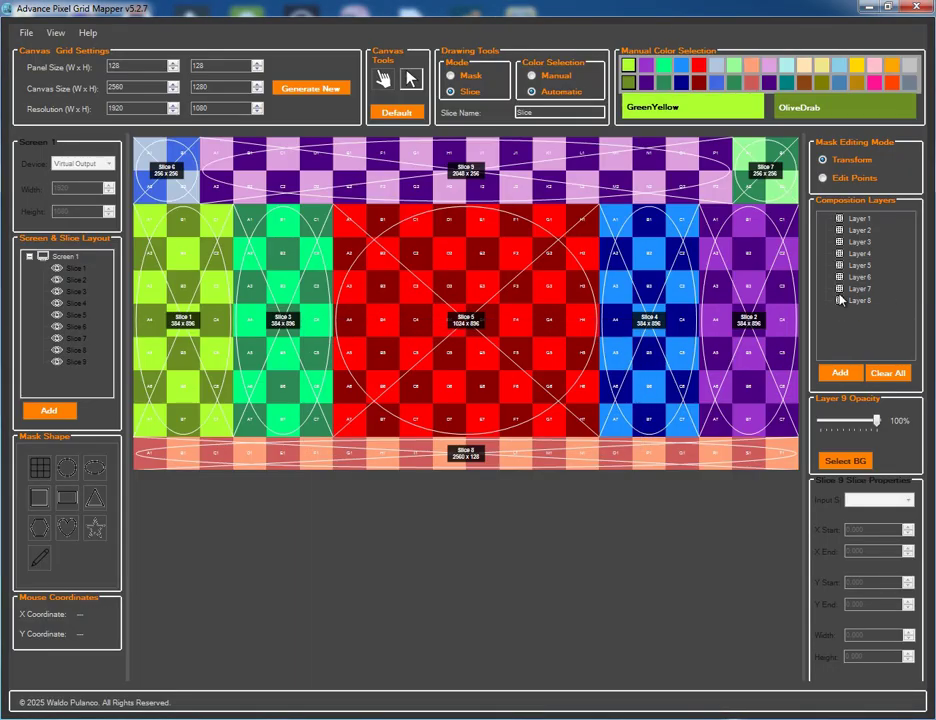
right_click(838, 305)
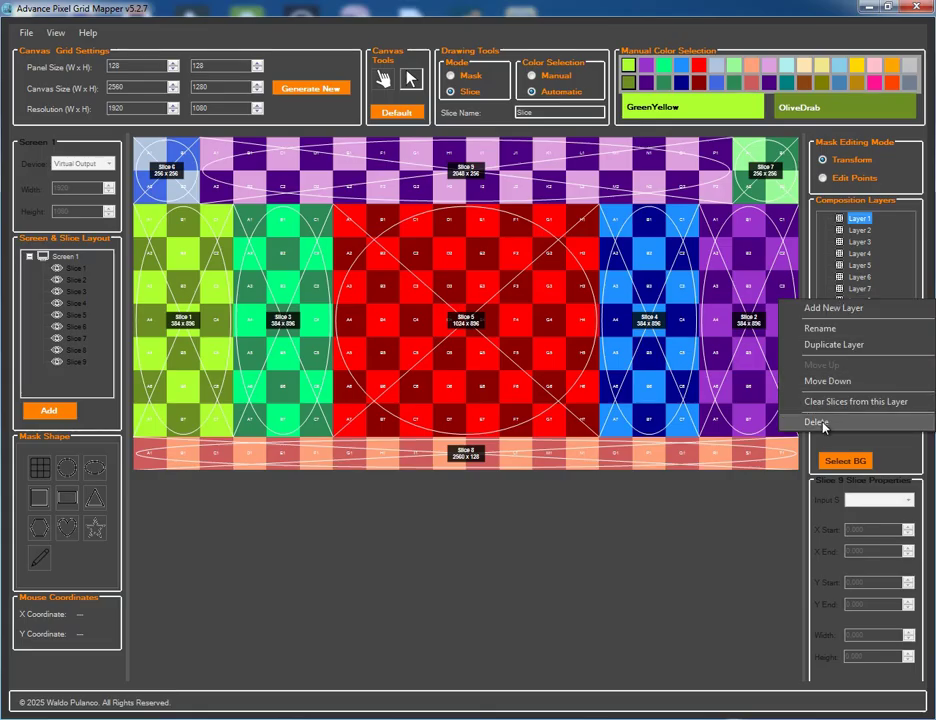
left_click(779, 424)
left_click(528, 421)
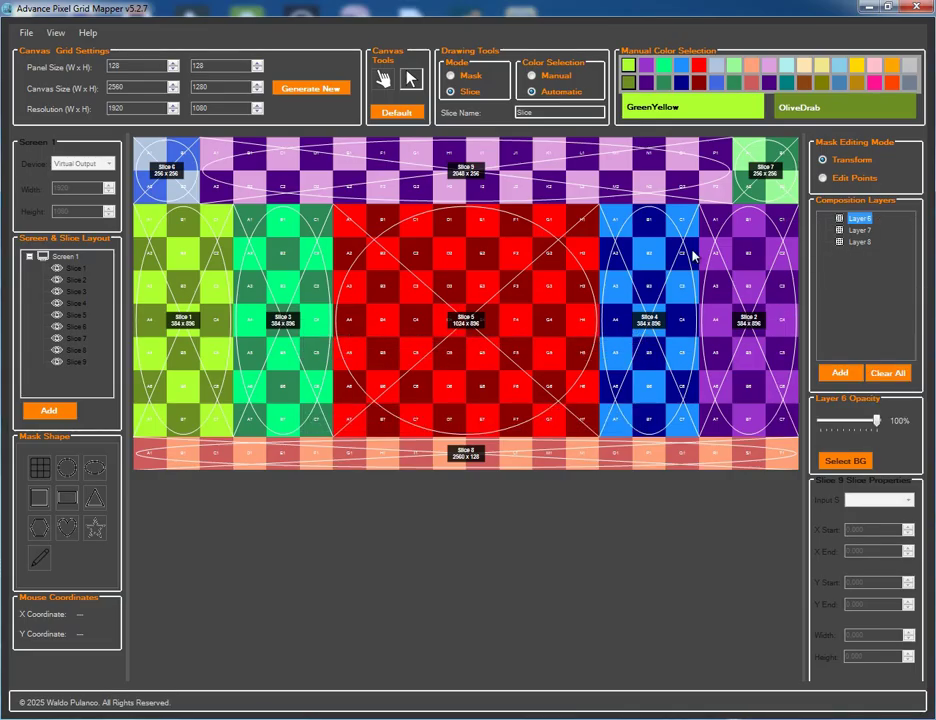
Assign Slice 1 to composition Layer 6 and rename the slice Left
left_click(76, 268)
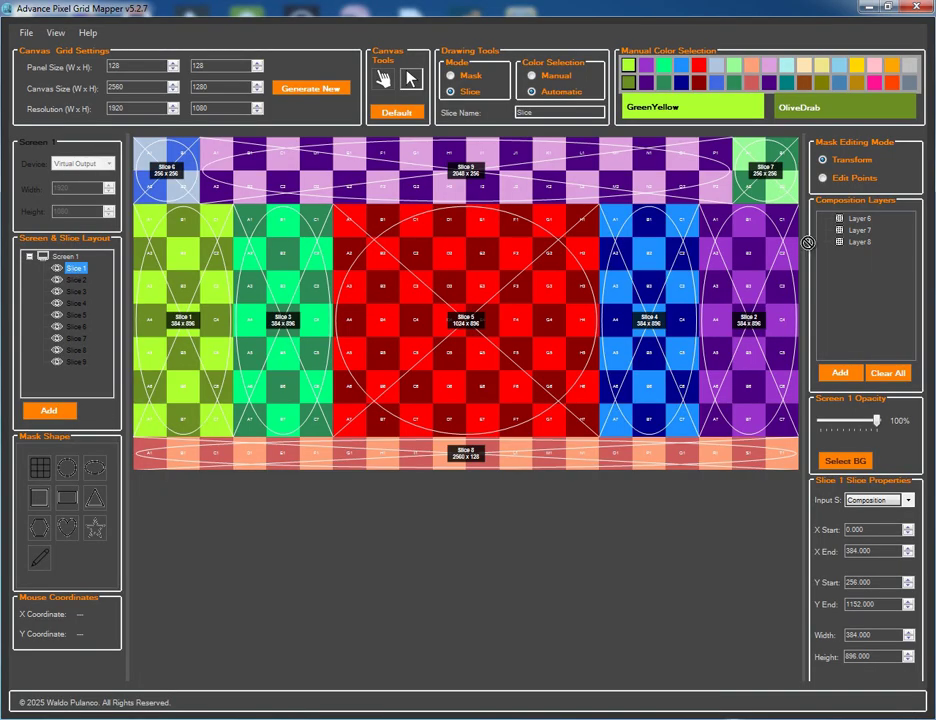
left_click_drag(854, 223, 853, 224)
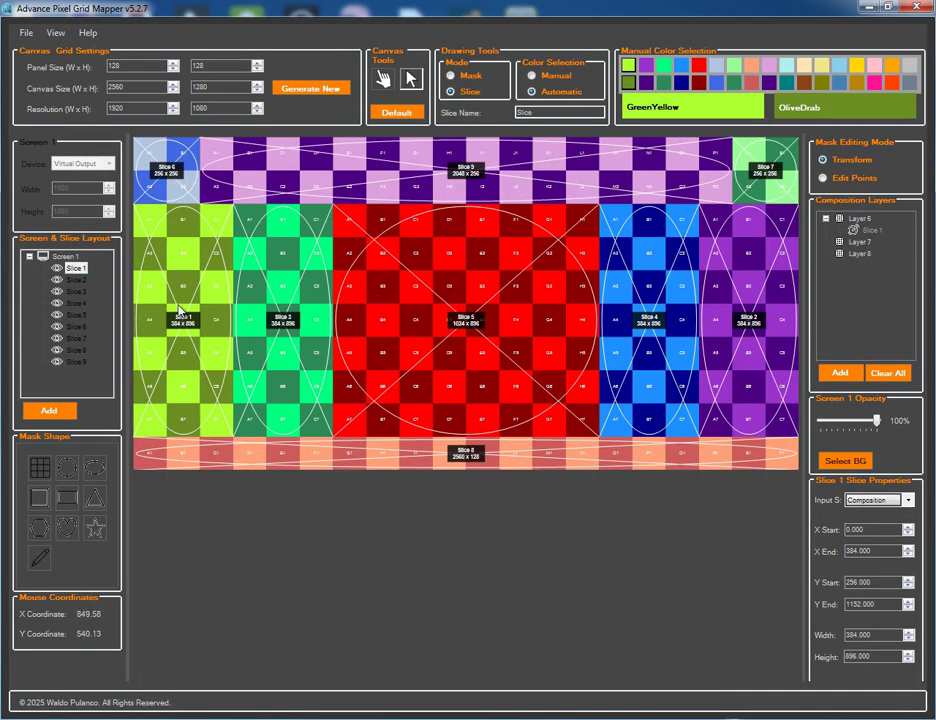
right_click(77, 268)
left_click(118, 276)
type("Left")
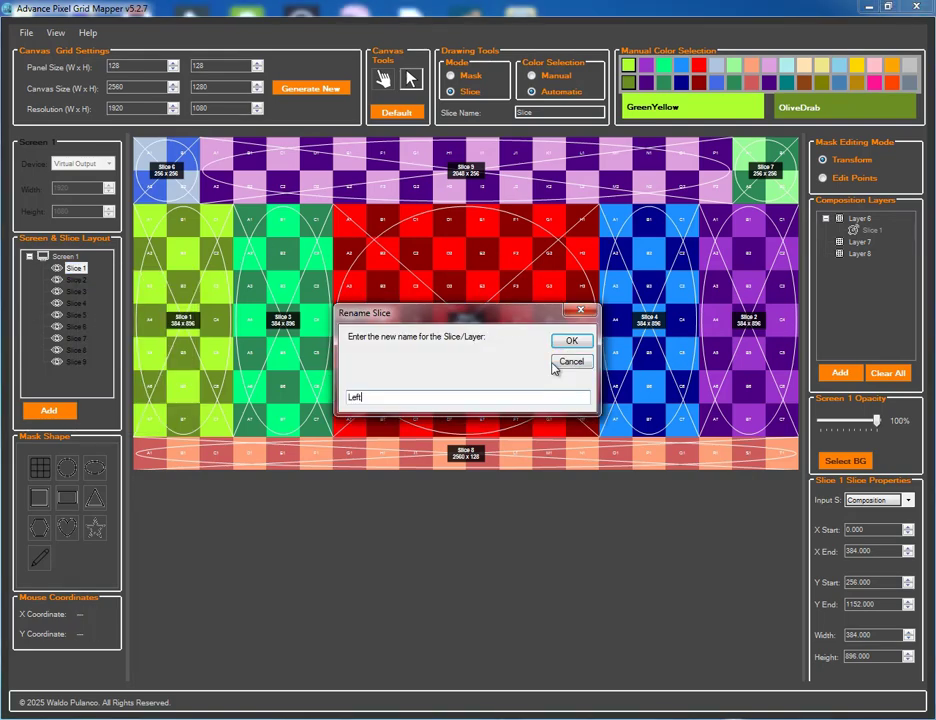
left_click(568, 345)
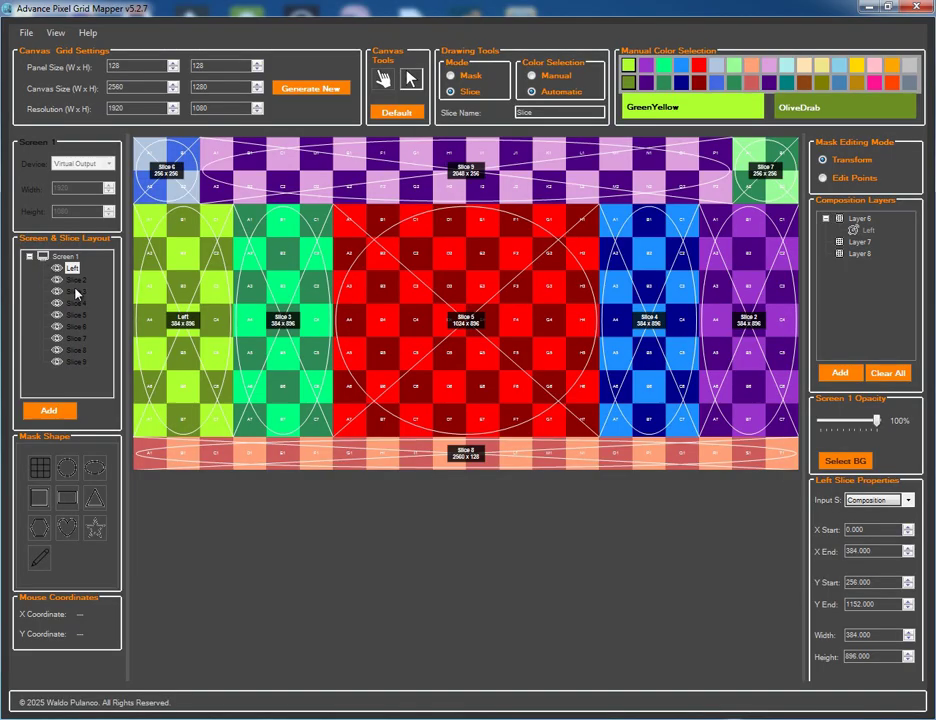
Rename Slice 2 as Right and assign it to composition Layer 6
right_click(78, 281)
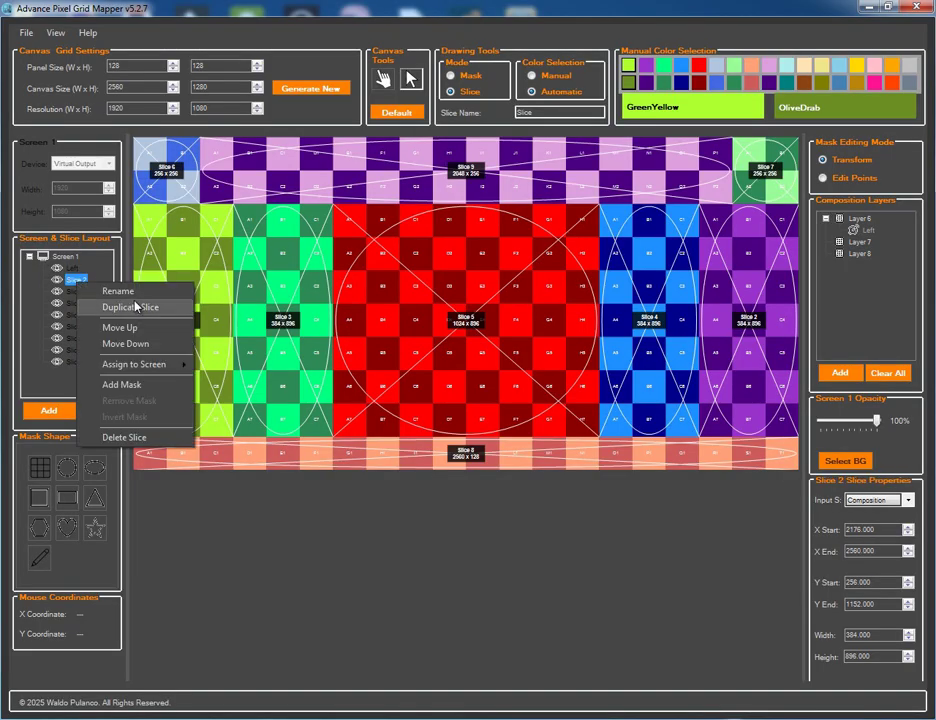
left_click(110, 290)
type("Right")
left_click(571, 341)
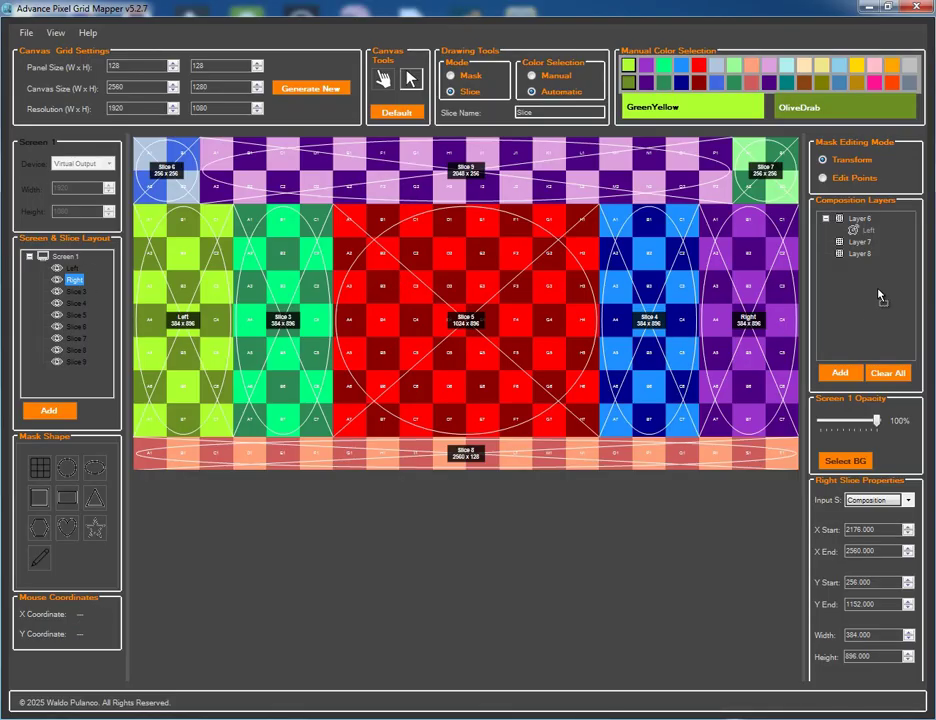
left_click_drag(856, 229, 857, 230)
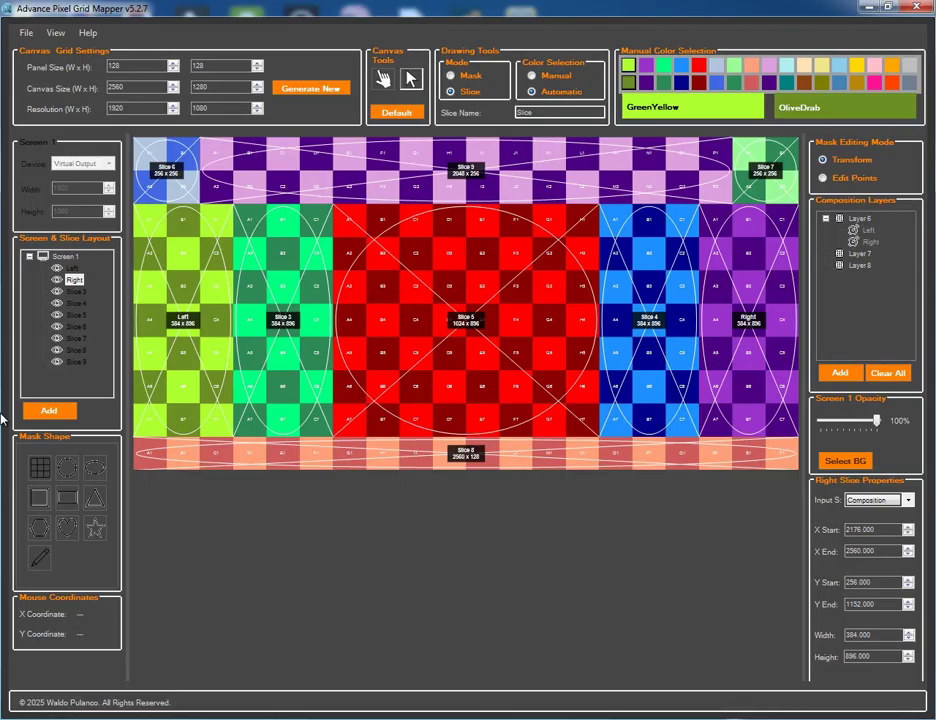
Rename Slice 3 as midLeft and assign it to composition Layer 7
left_click(77, 291)
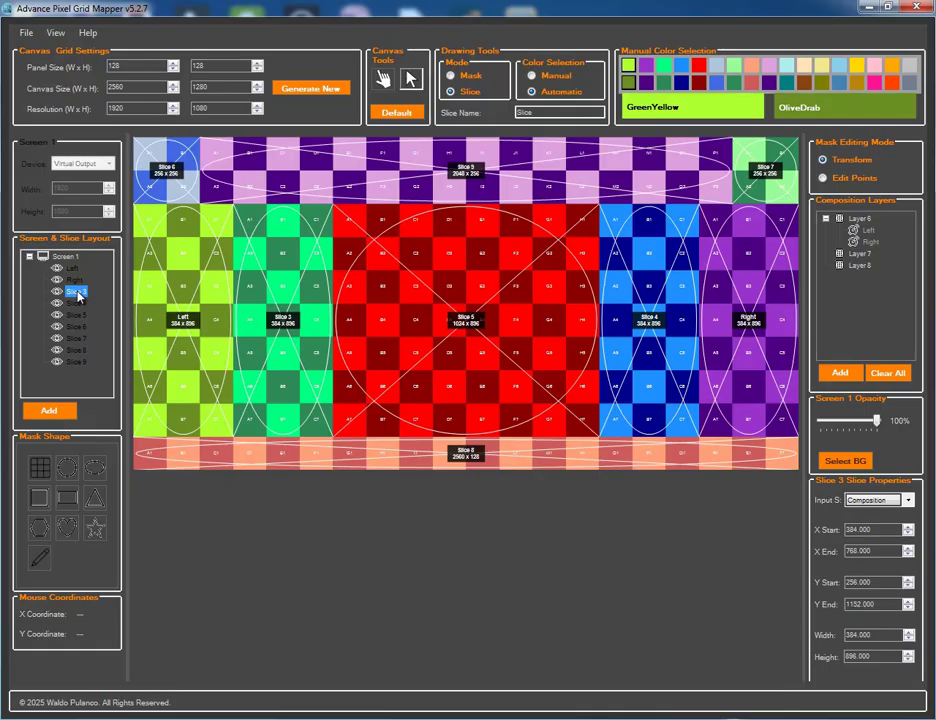
right_click(77, 292)
left_click(119, 299)
type("midLeft")
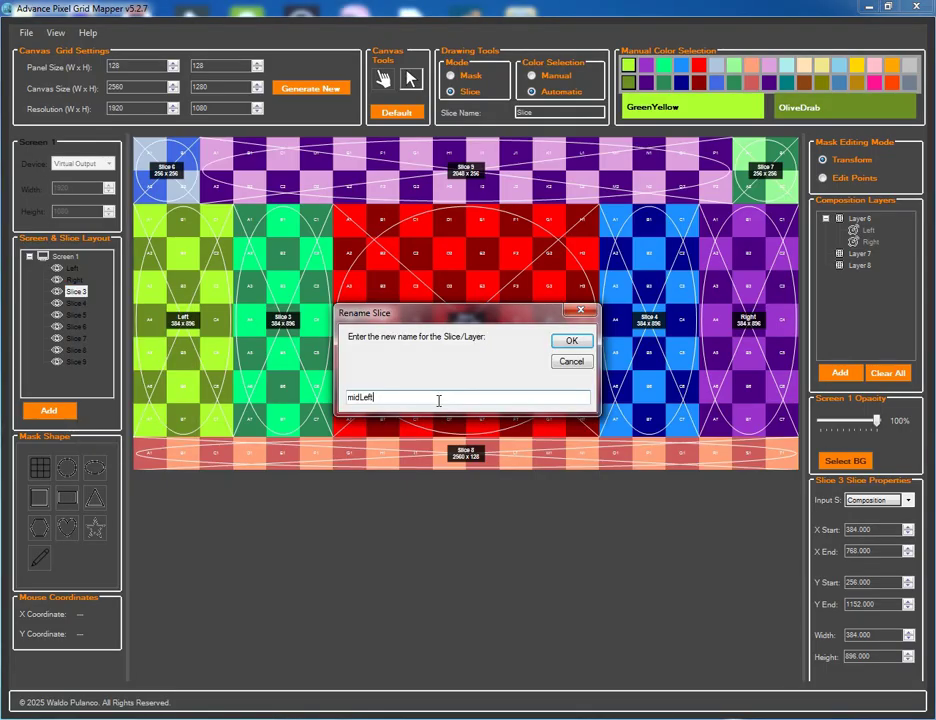
left_click(570, 341)
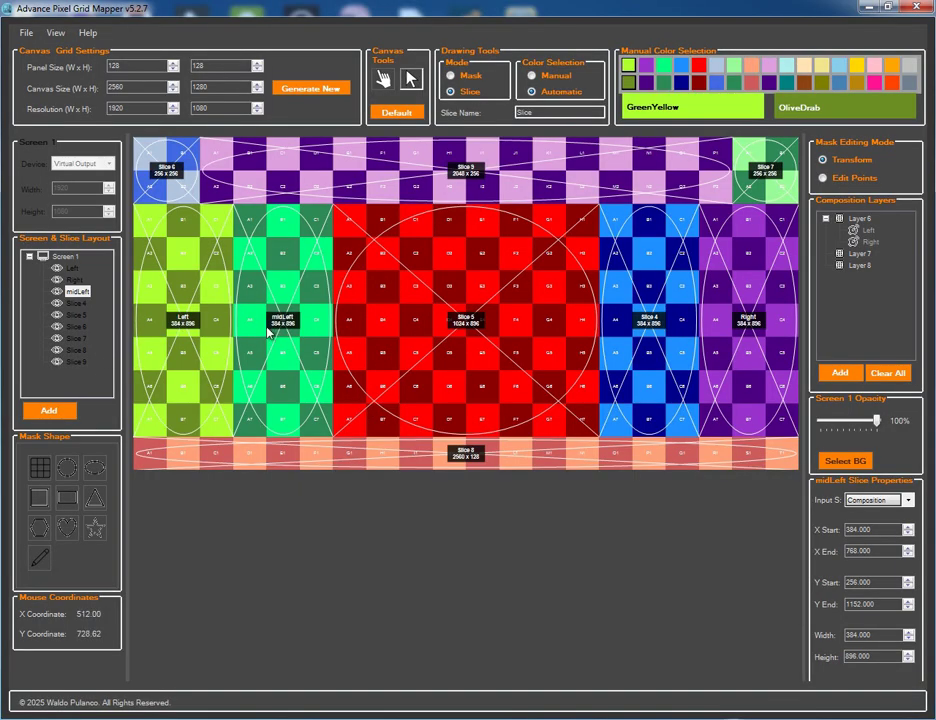
left_click(79, 292)
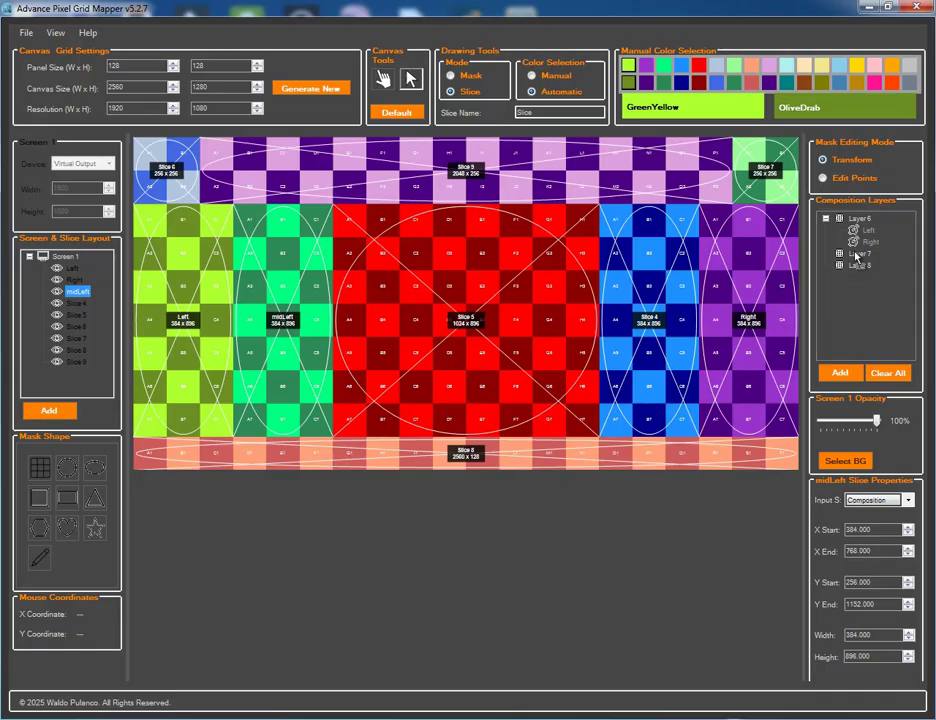
left_click(78, 291)
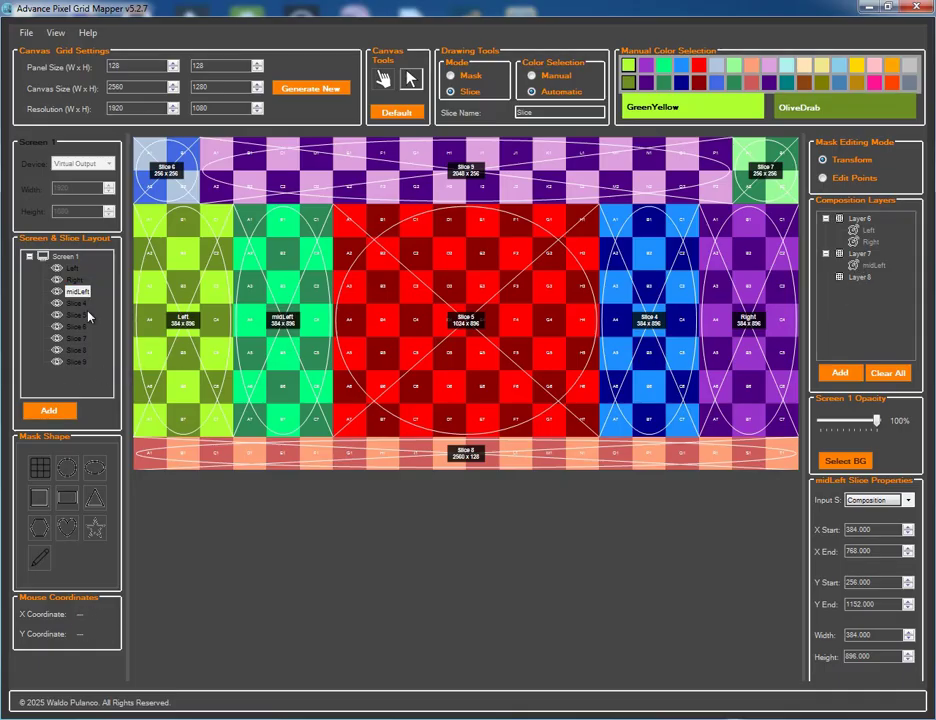
Rename Slice 4 as midRight and assign it to composition Layer 7
right_click(85, 308)
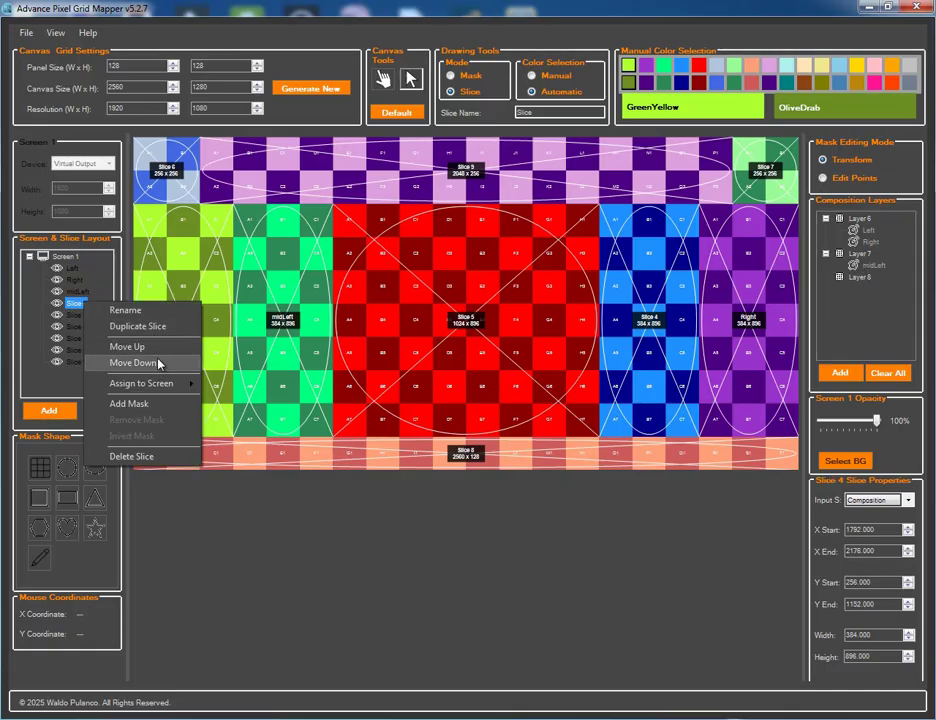
left_click(100, 312)
type("midRight")
left_click(569, 340)
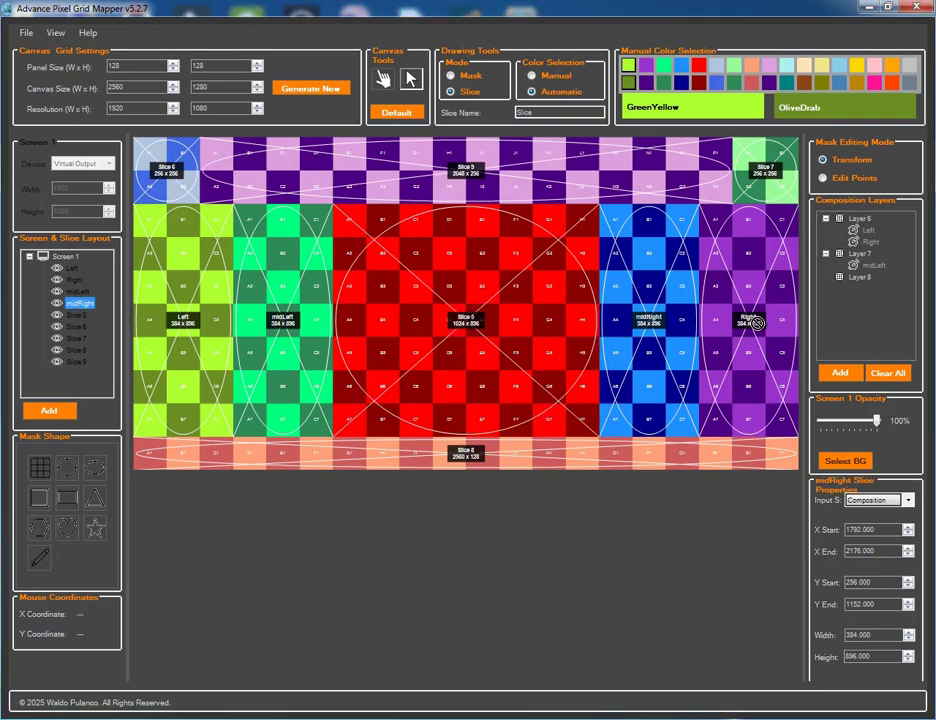
left_click(866, 289)
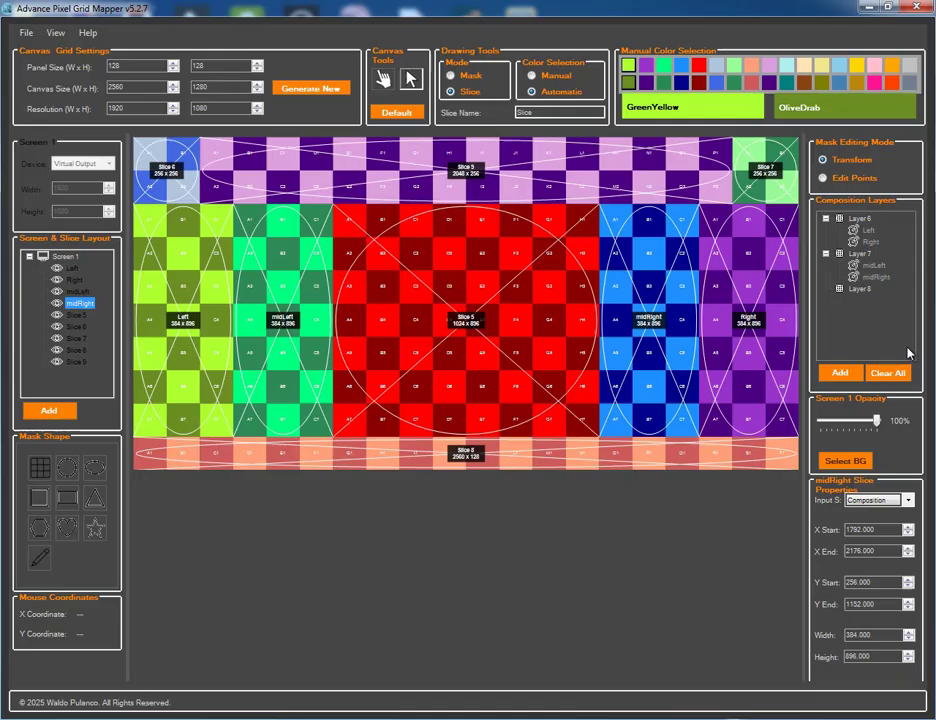
Rename Slice 5 as Center and assign it to composition Layer 8
right_click(80, 318)
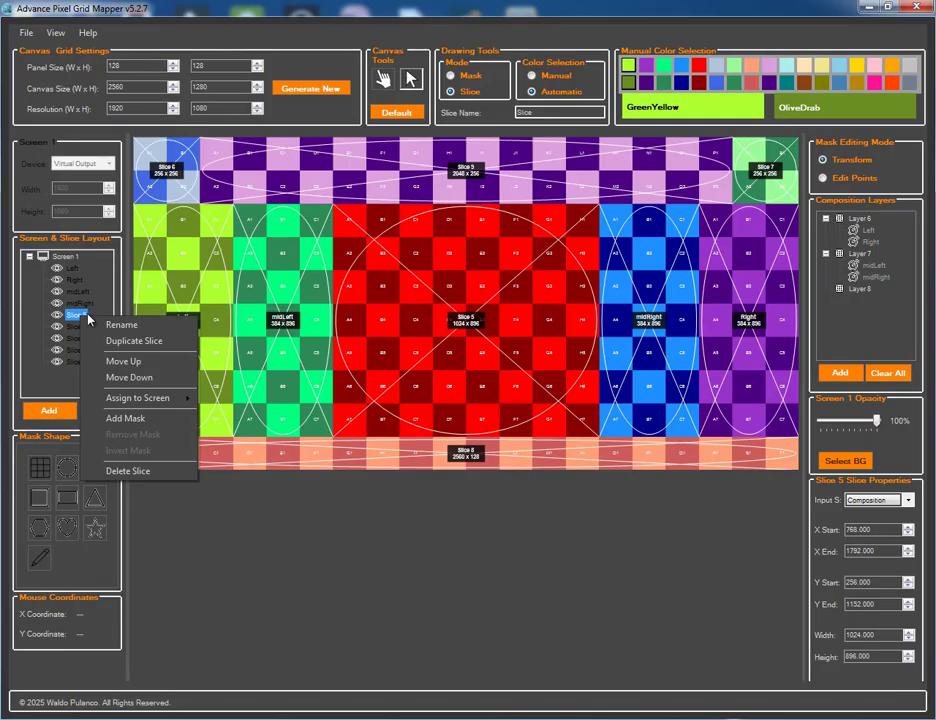
left_click(108, 325)
type("Center")
left_click(569, 343)
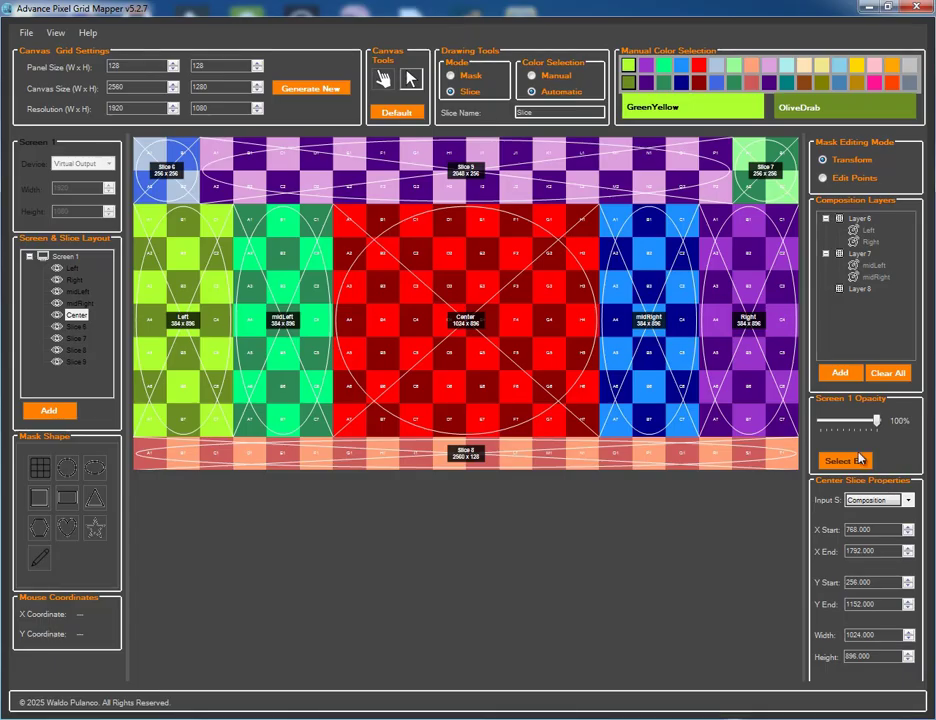
left_click(78, 315)
left_click(860, 298)
Rename Slice 6 as upperLeft and assign it to a newly added composition layer
left_click(838, 372)
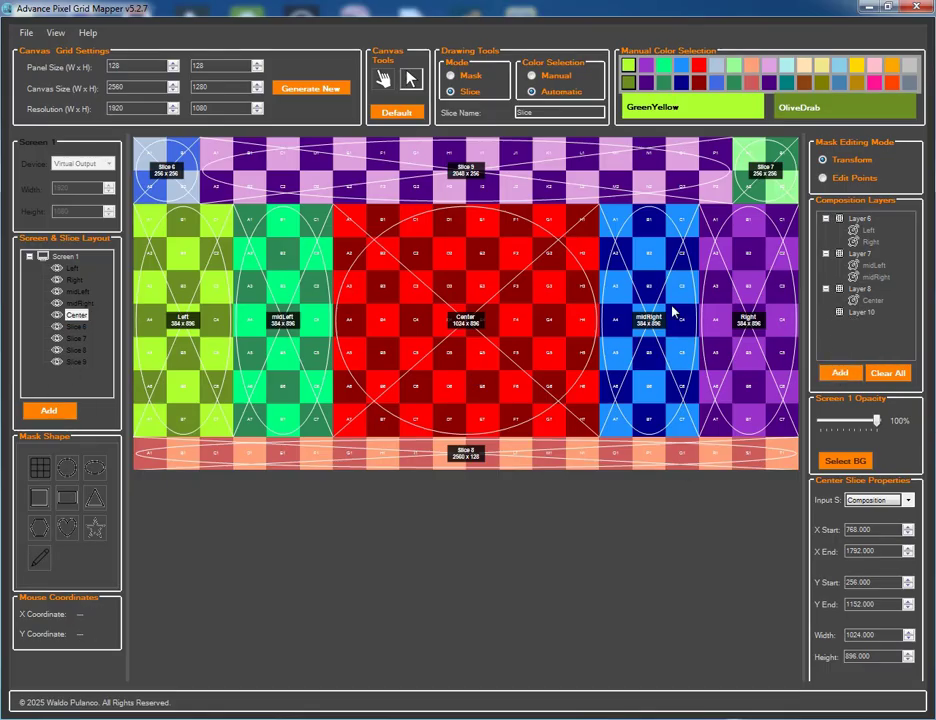
left_click(76, 327)
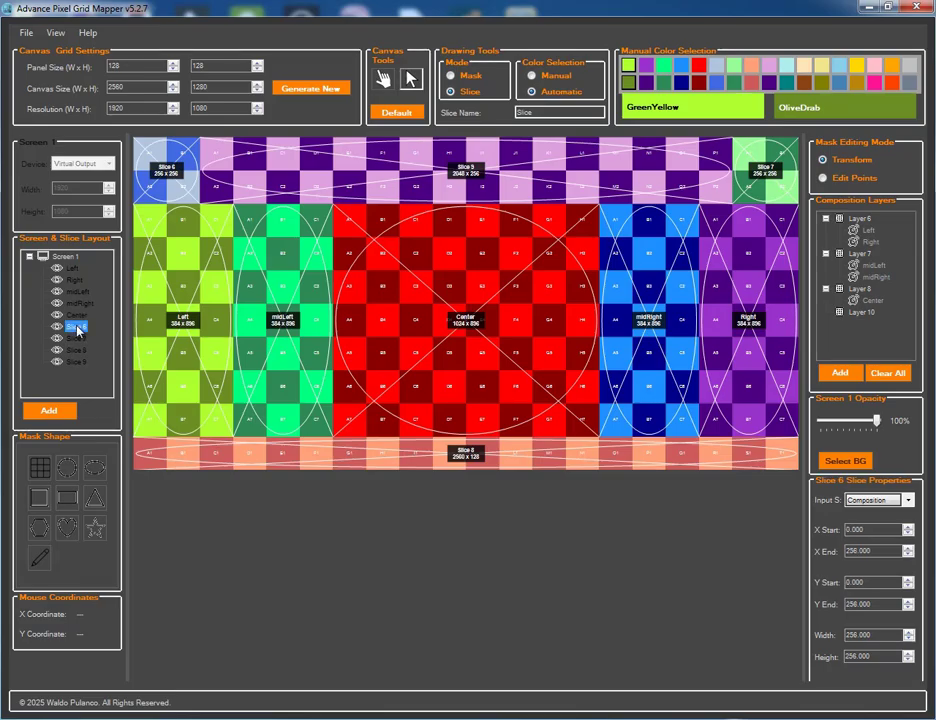
right_click(76, 330)
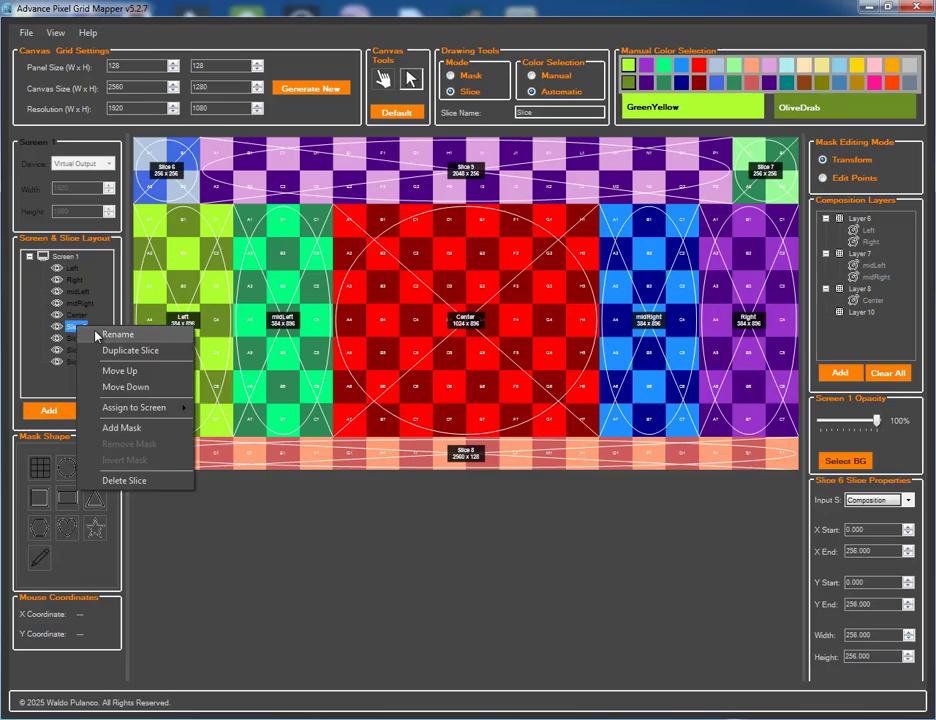
left_click(96, 334)
type("upperLeft")
left_click(570, 342)
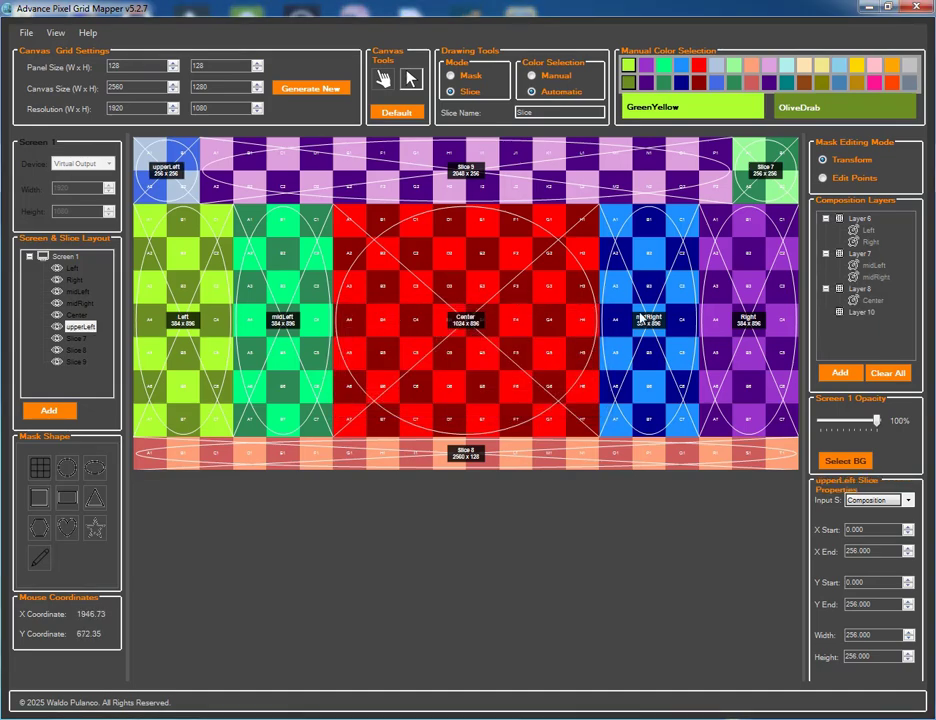
left_click(82, 330)
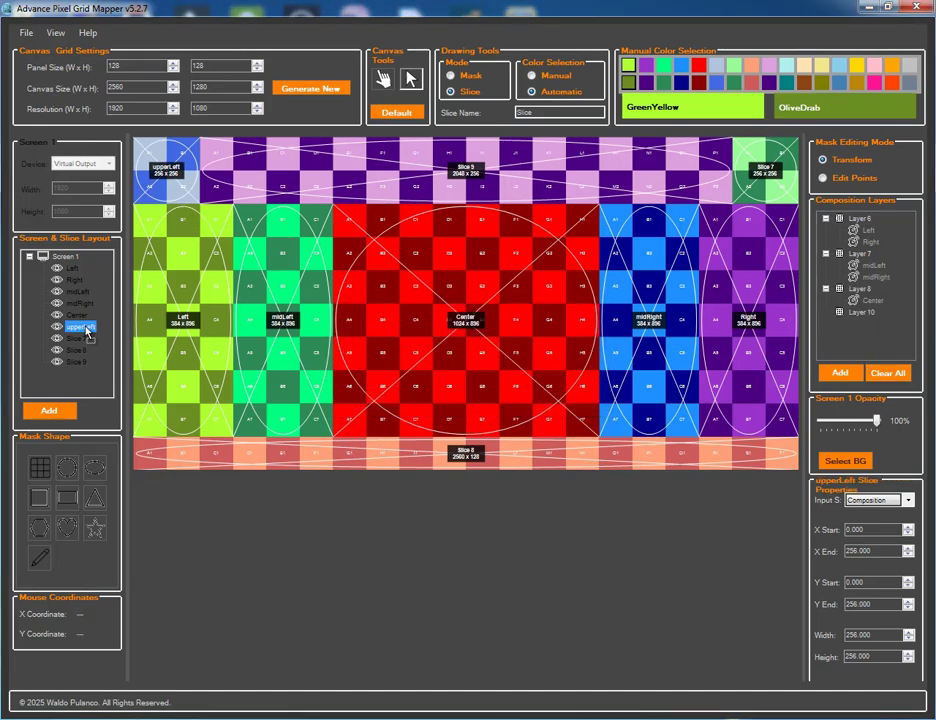
left_click(861, 324)
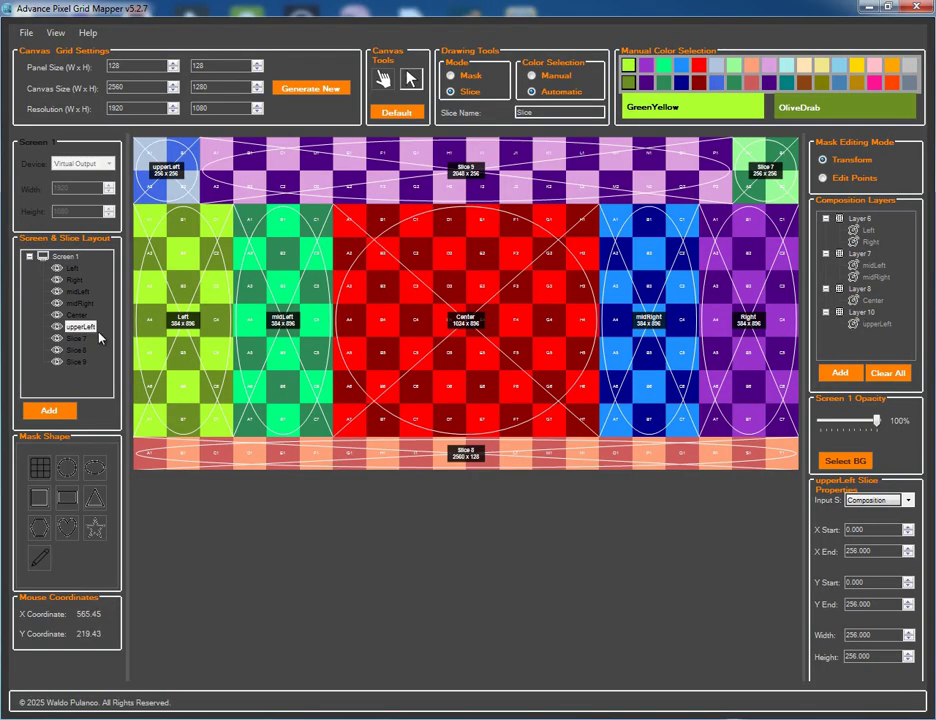
Rename Slice 7 as UpperRight and assign it to composition Layer 10 alongside upperLeft
left_click(76, 339)
right_click(80, 341)
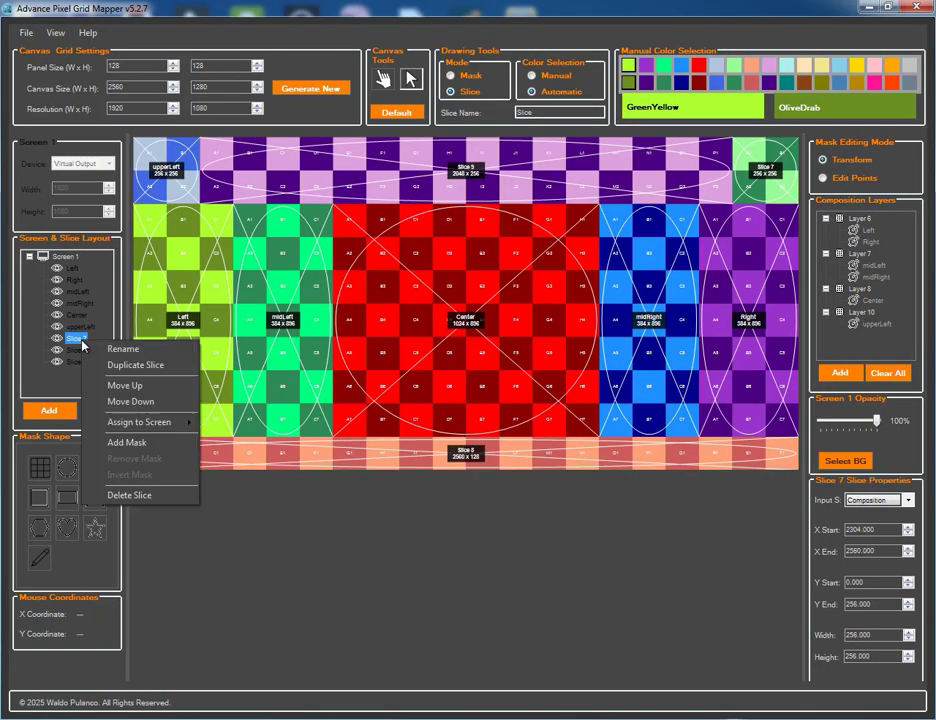
left_click(110, 347)
type("UpperRight")
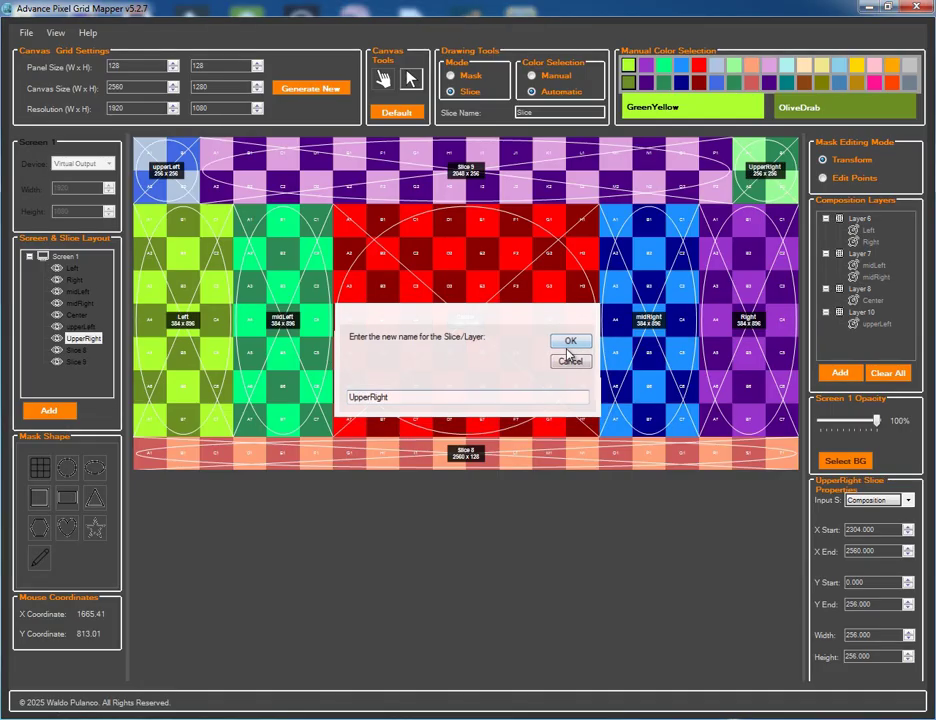
left_click(567, 343)
left_click(80, 339)
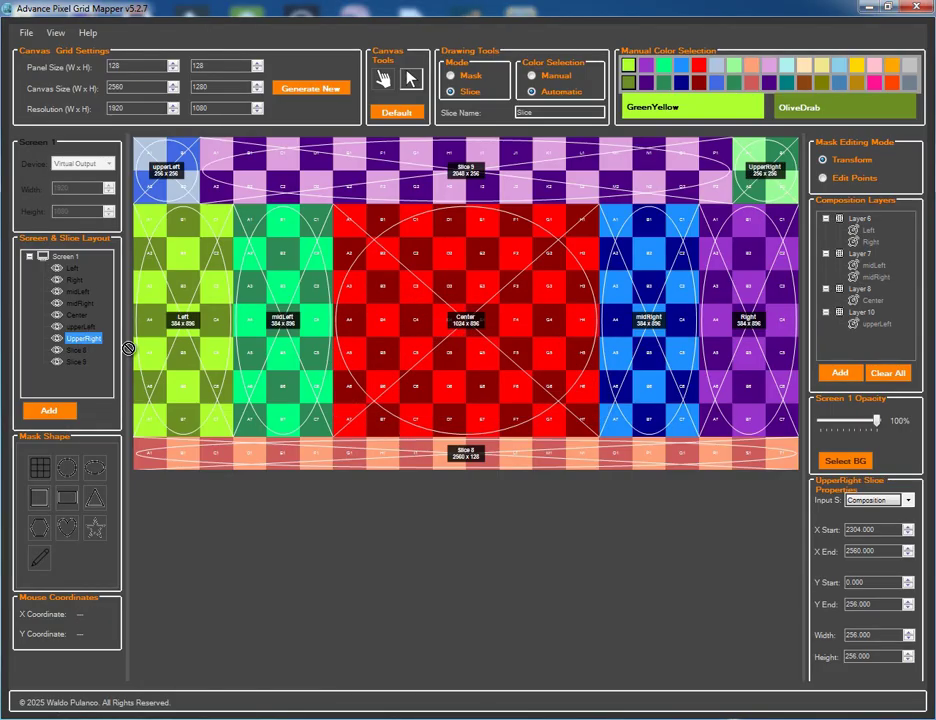
left_click(866, 318)
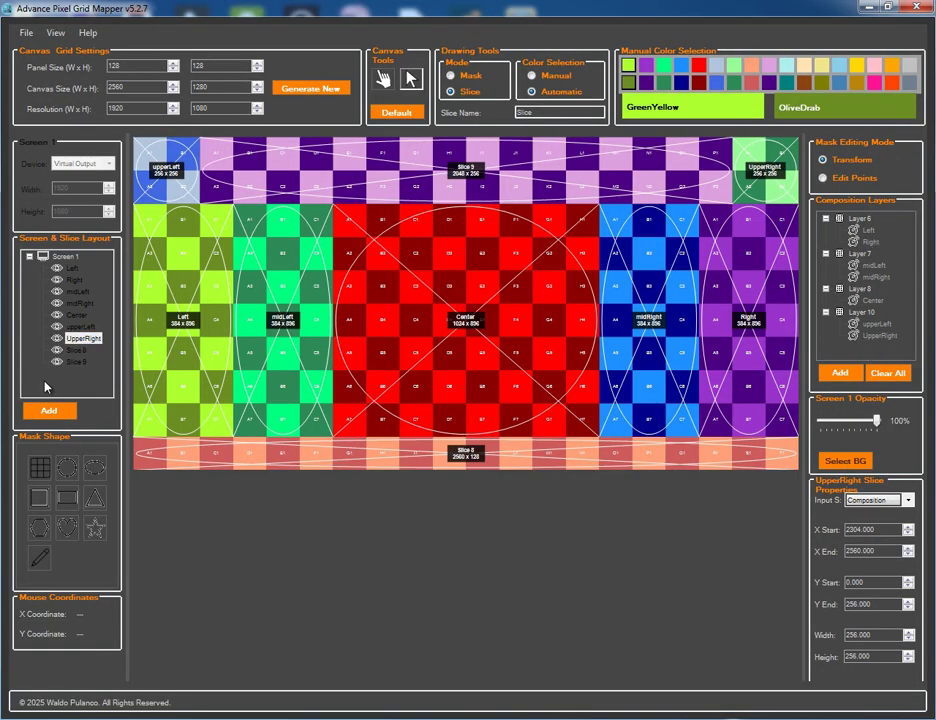
Rename Slice 8 as Bottom and Slice 9 as CenterTop
left_click(76, 351)
double_click(76, 351)
type("Bottom")
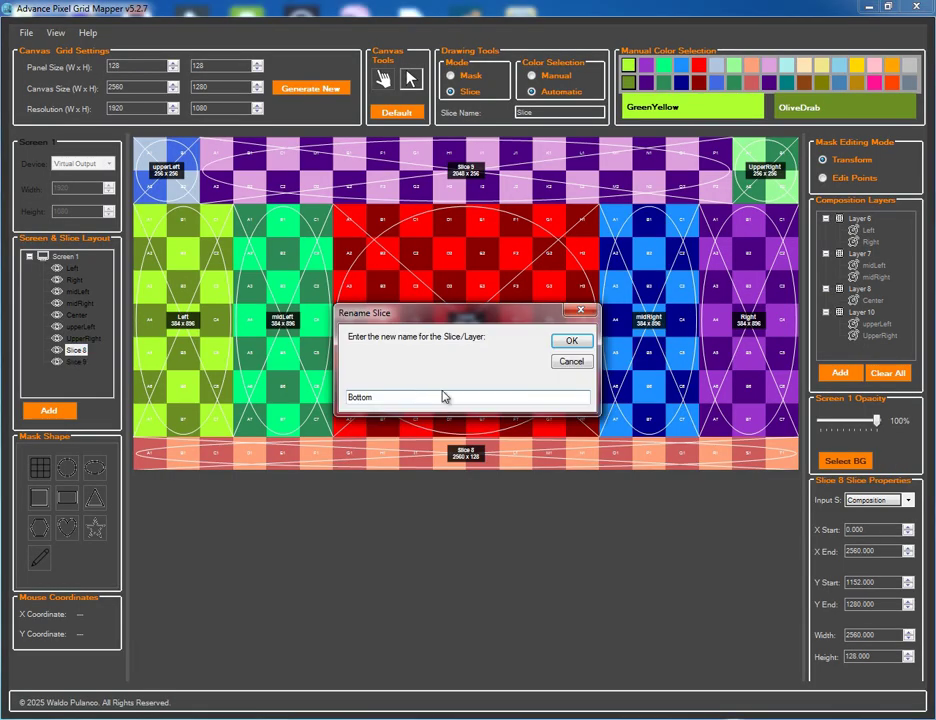
left_click(563, 340)
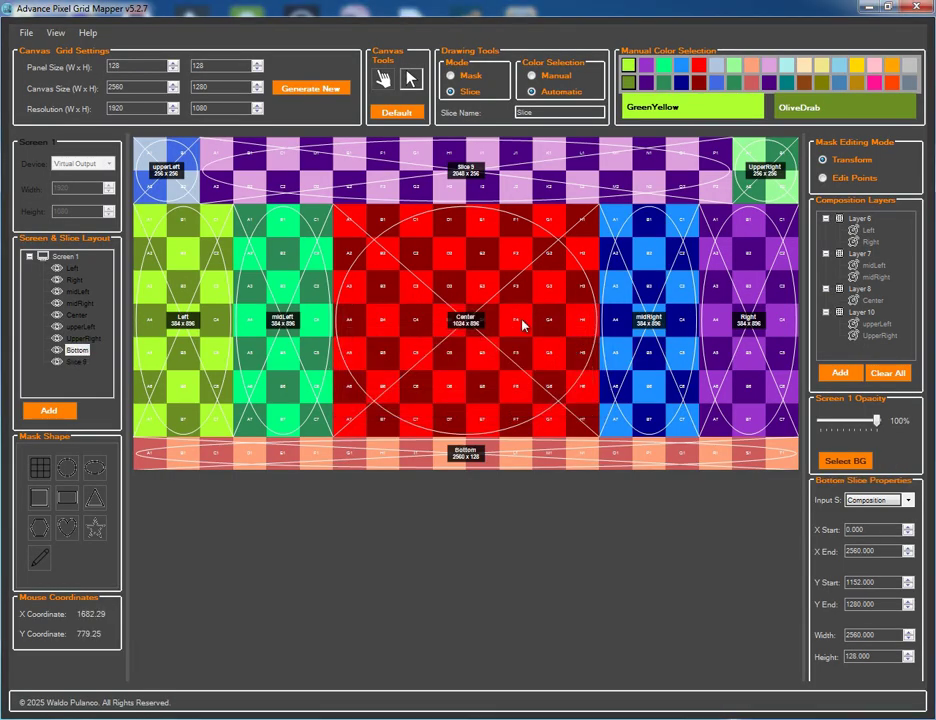
left_click(76, 362)
double_click(76, 362)
type("CenterTop")
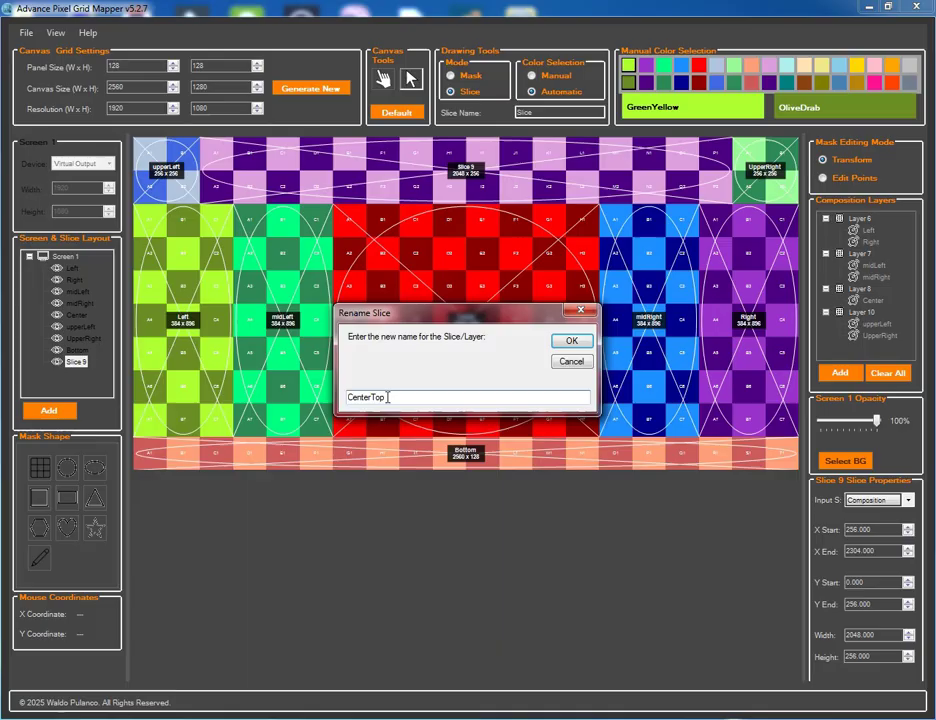
left_click(568, 342)
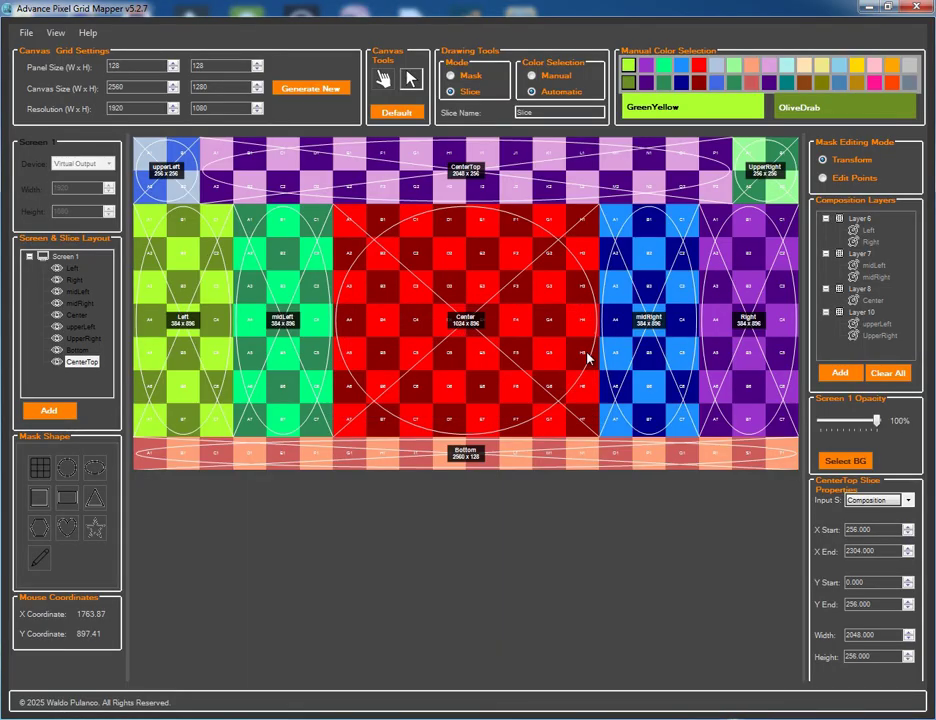
Add another composition layer and assign the Bottom and CenterTop slices to it
left_click(78, 351)
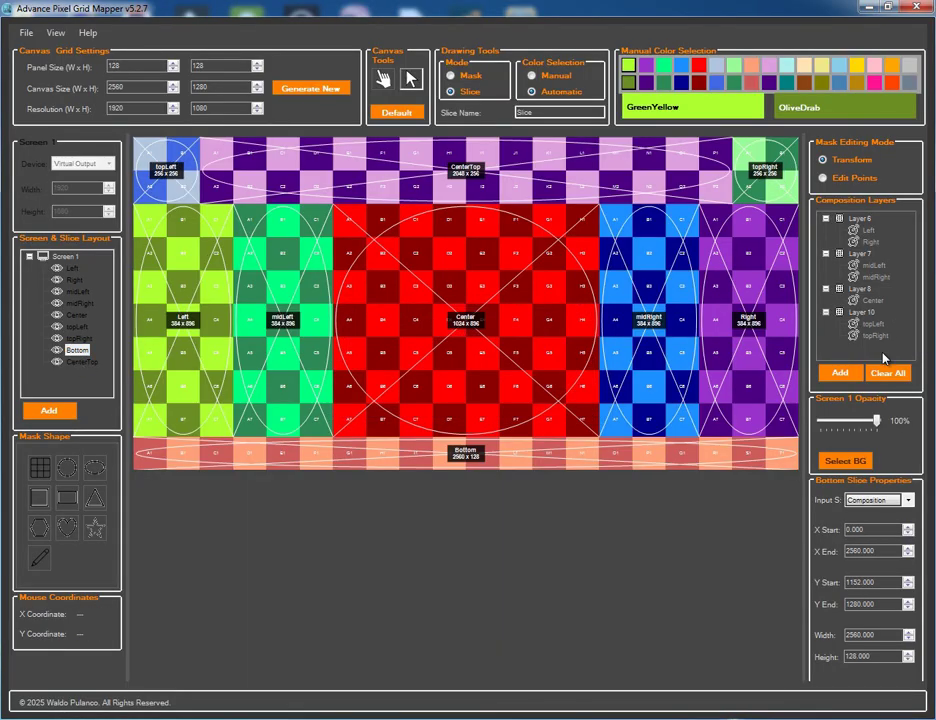
left_click(840, 373)
left_click(842, 373)
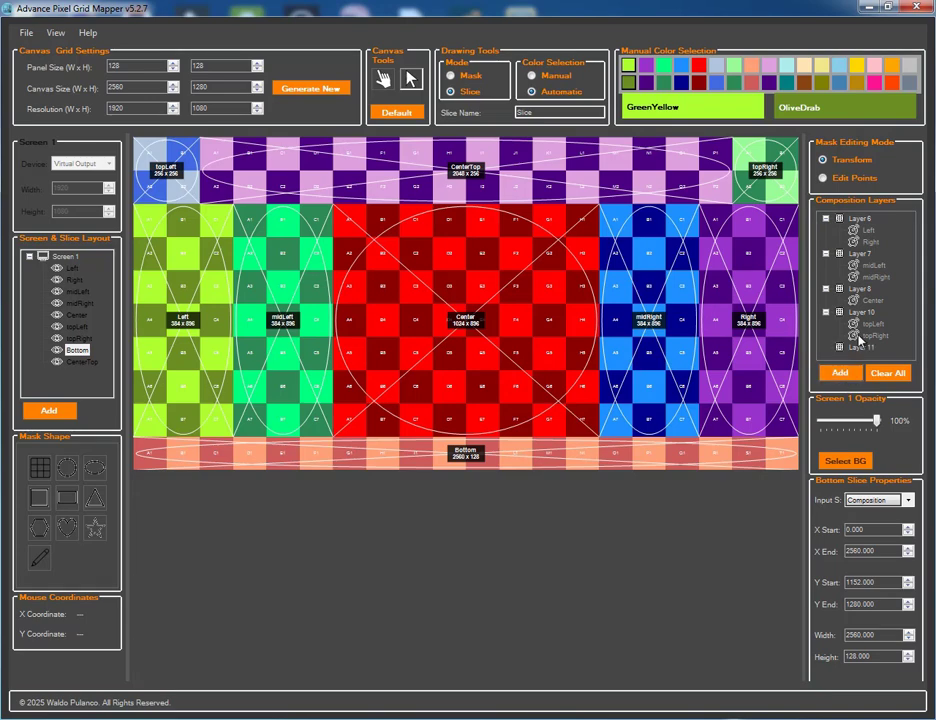
left_click(80, 339)
left_click(78, 350)
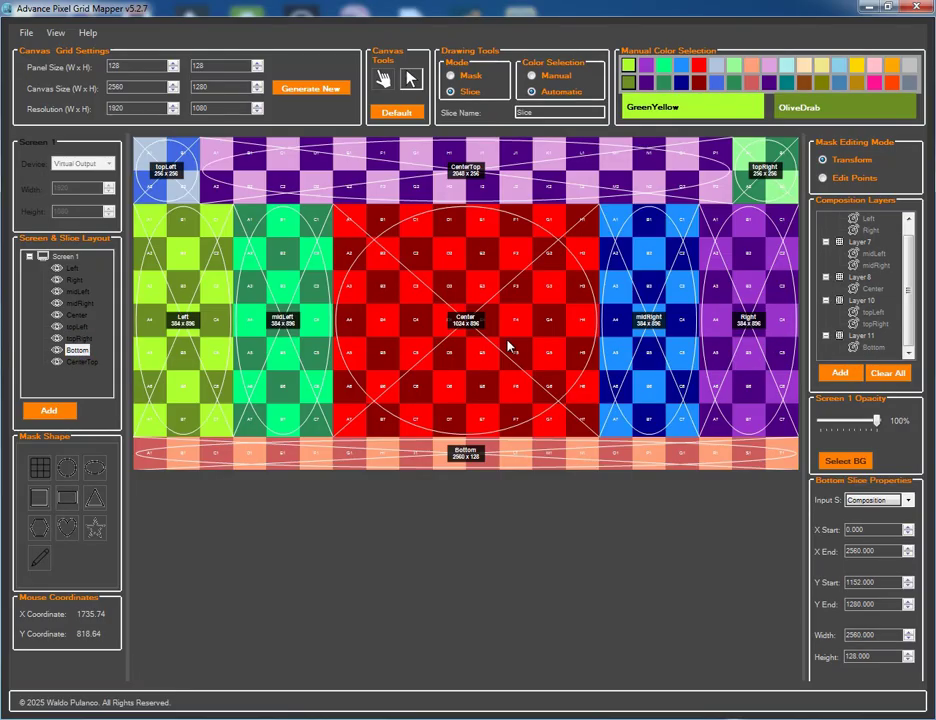
left_click(78, 362)
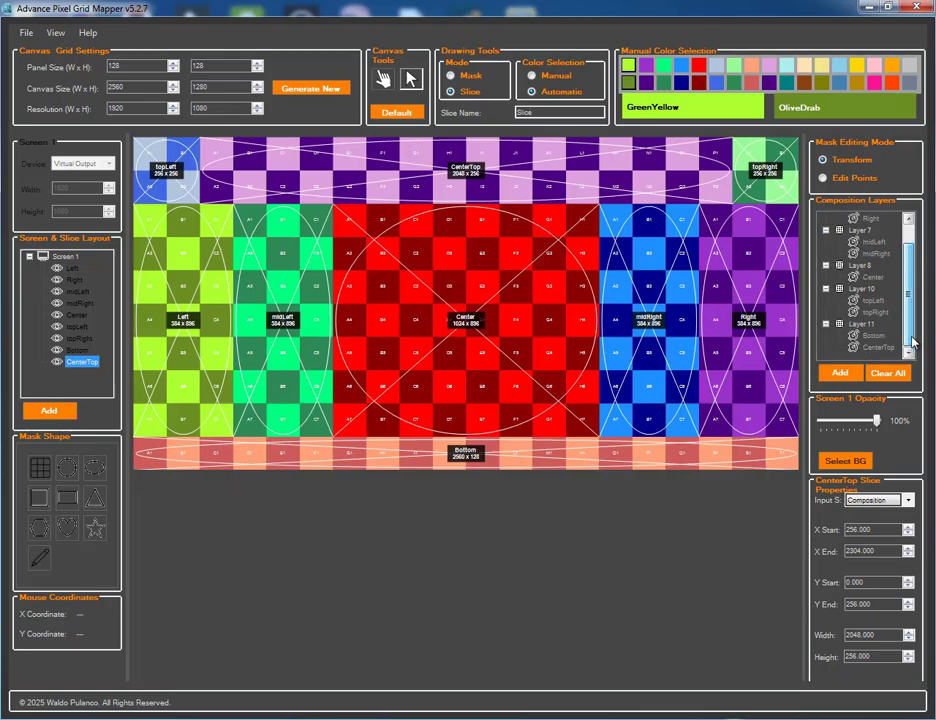
Rename composition Layer 6, which holds the Left and Right slices, as L+R
scroll(912, 342, "up", 2)
left_click(866, 224)
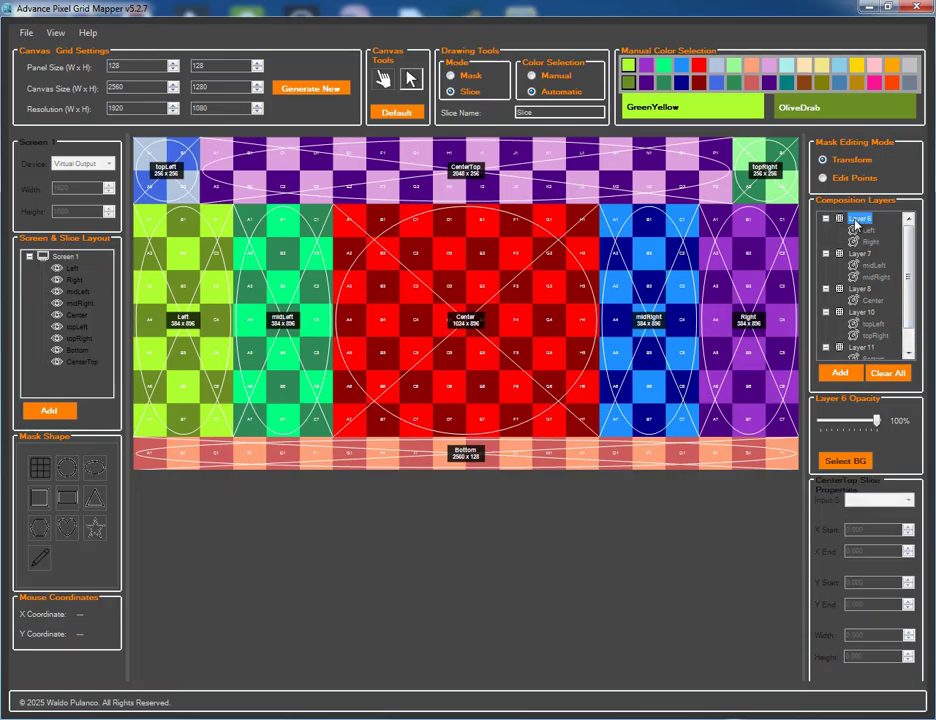
right_click(857, 226)
left_click(872, 366)
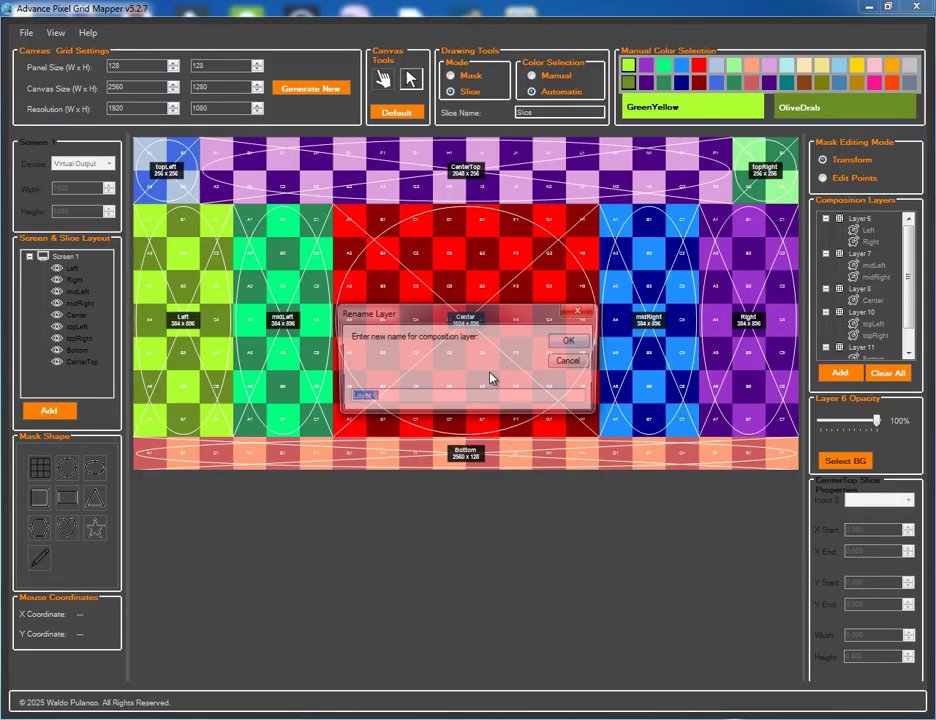
key("BackSpace")
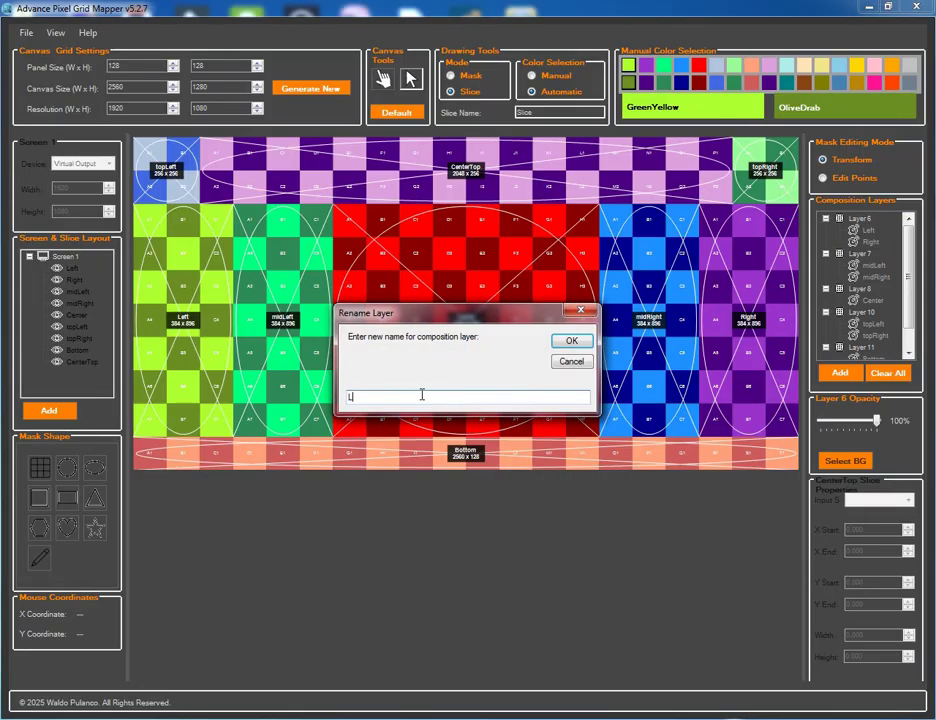
type("L+R")
left_click(585, 342)
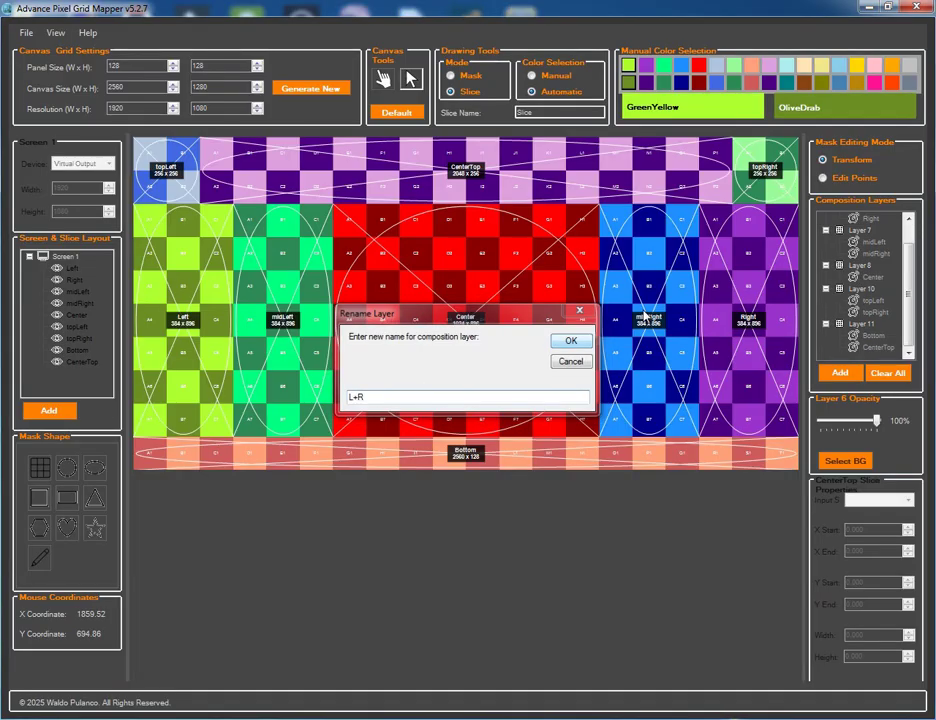
Rename composition Layer 7, which holds the midLeft and midRight slices, as midL+midR
scroll(885, 250, "up", 1)
left_click(859, 254)
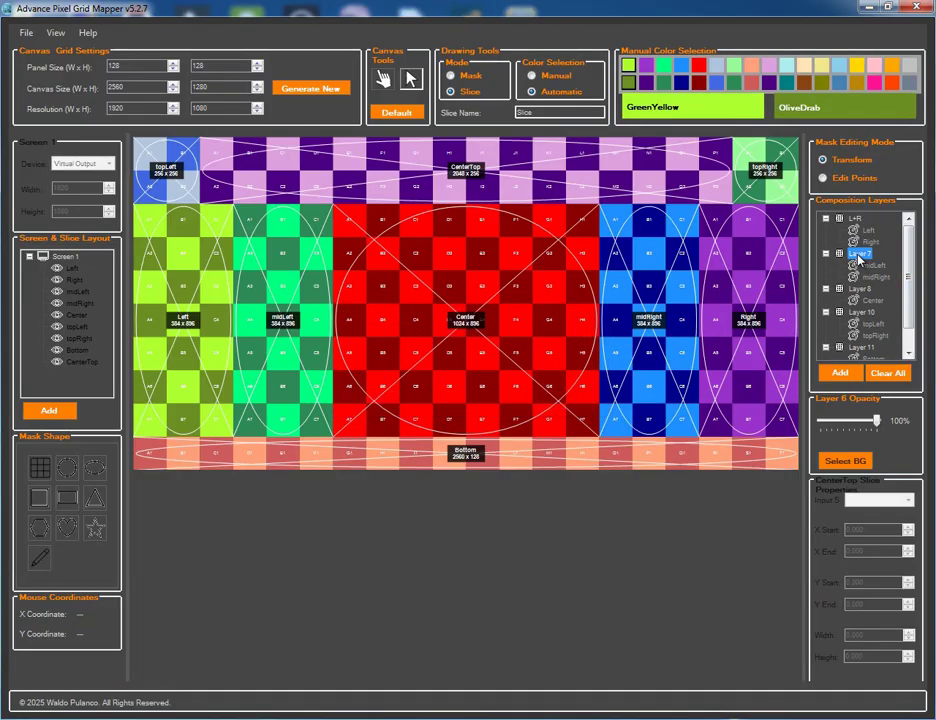
right_click(859, 256)
left_click(836, 397)
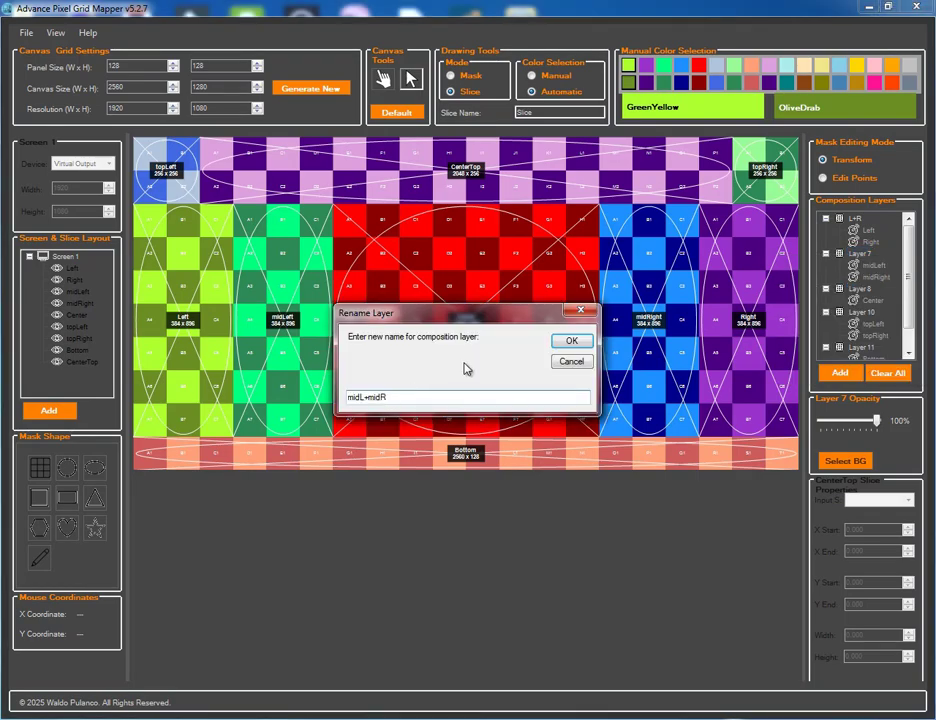
left_click(571, 340)
scroll(906, 300, "down", 1)
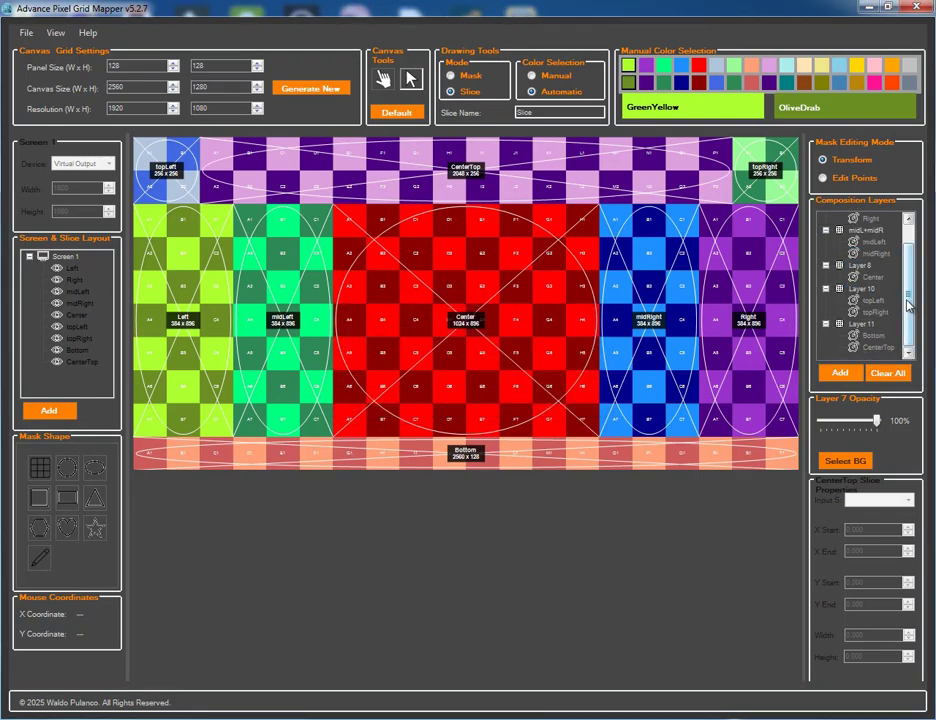
Rename composition Layer 8, which holds the Center slice, as Center
scroll(908, 305, "up", 1)
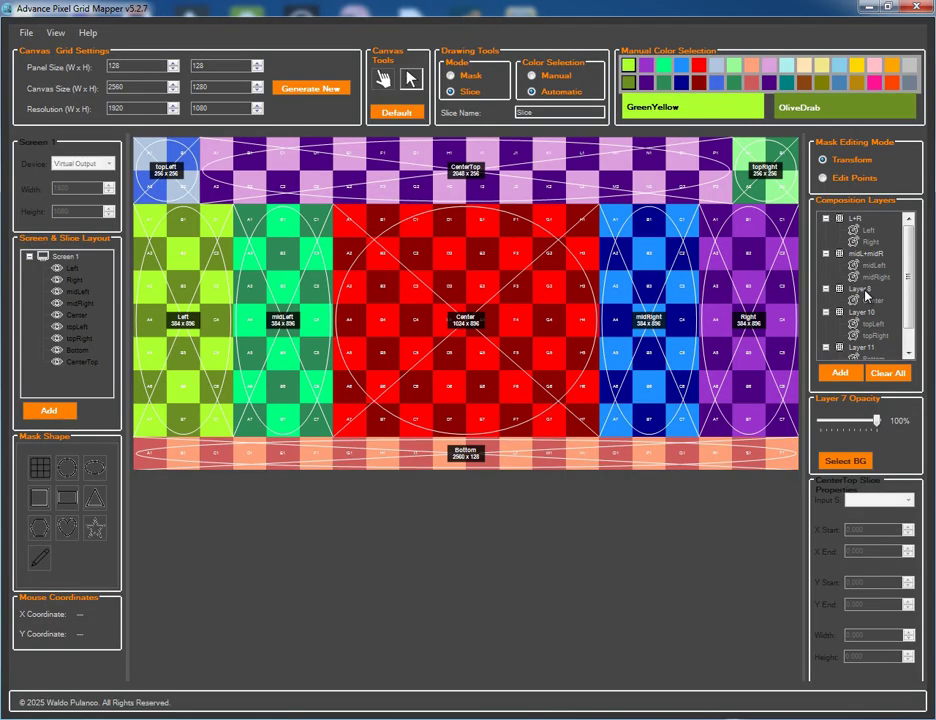
left_click(862, 289)
right_click(862, 289)
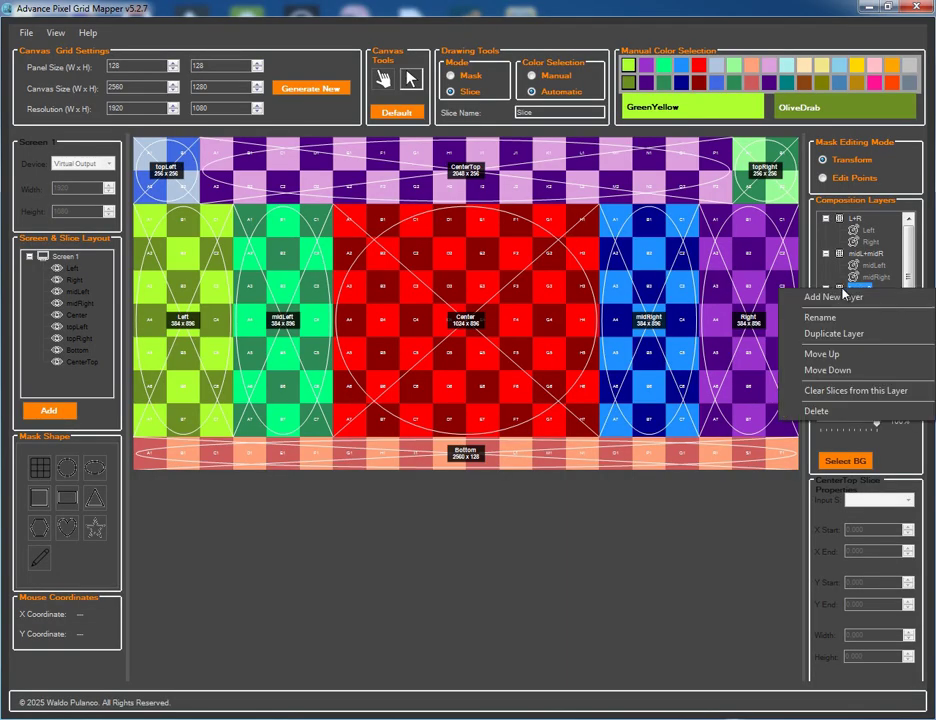
left_click(805, 315)
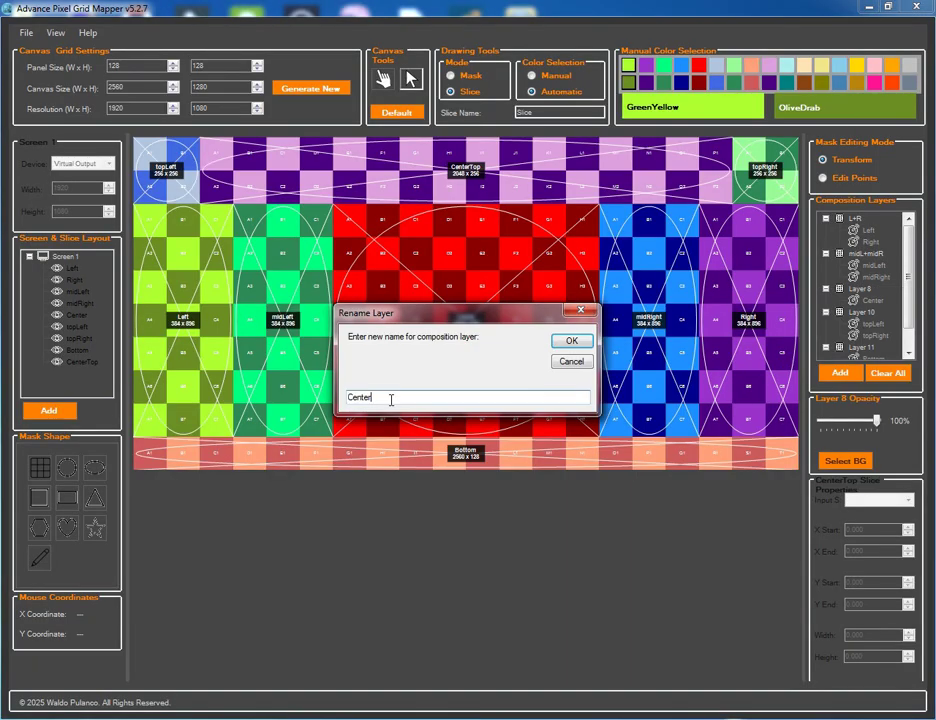
left_click(571, 341)
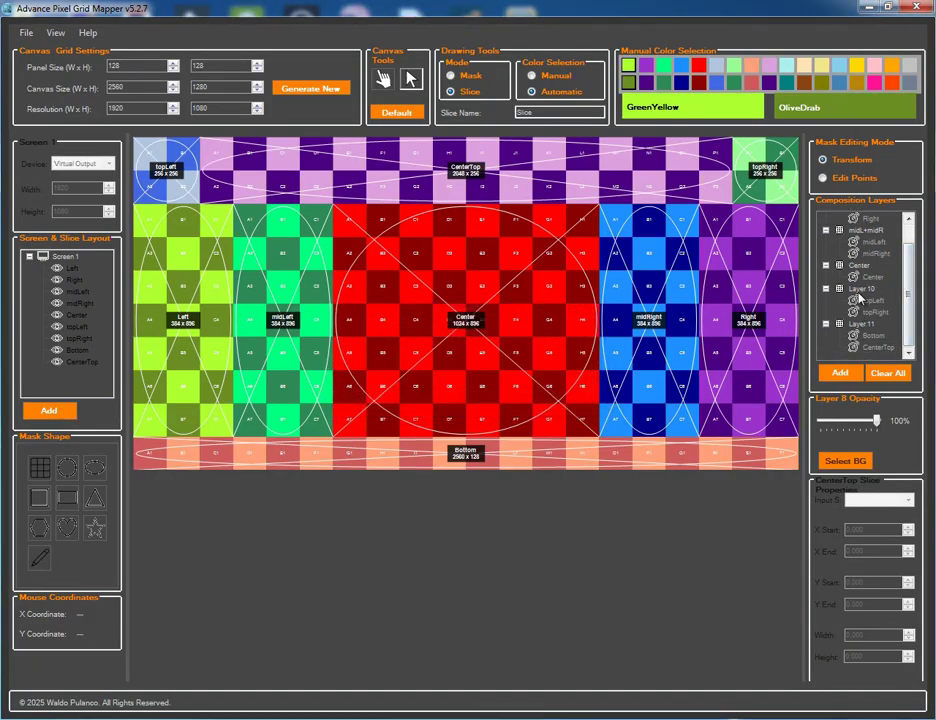
Rename composition Layer 10, which holds the topLeft and topRight slices, as topL+topR
left_click(862, 290)
right_click(862, 290)
left_click(794, 318)
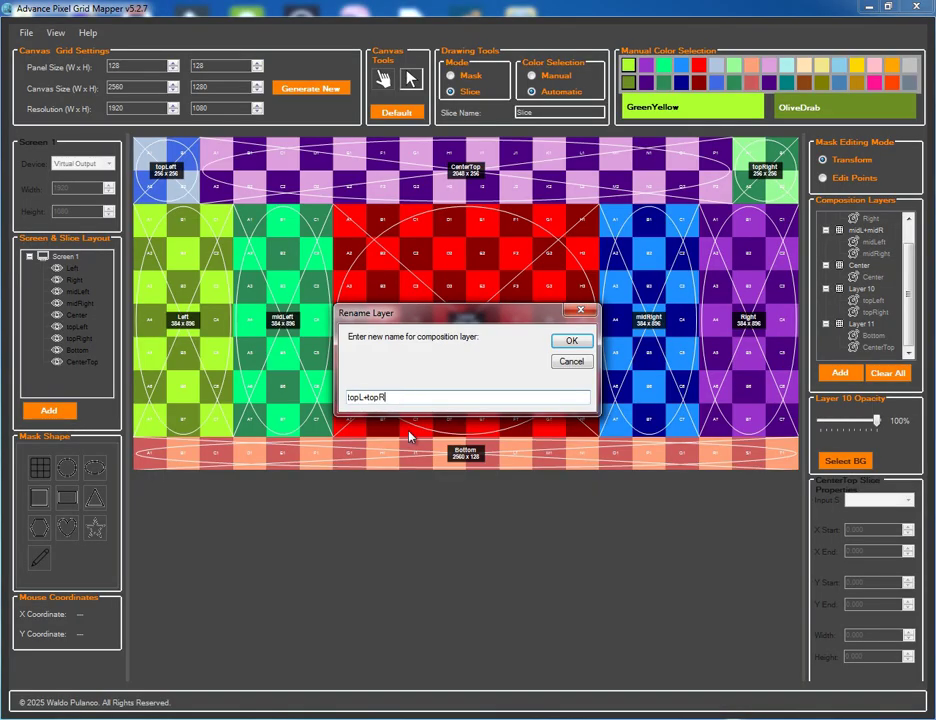
left_click(565, 343)
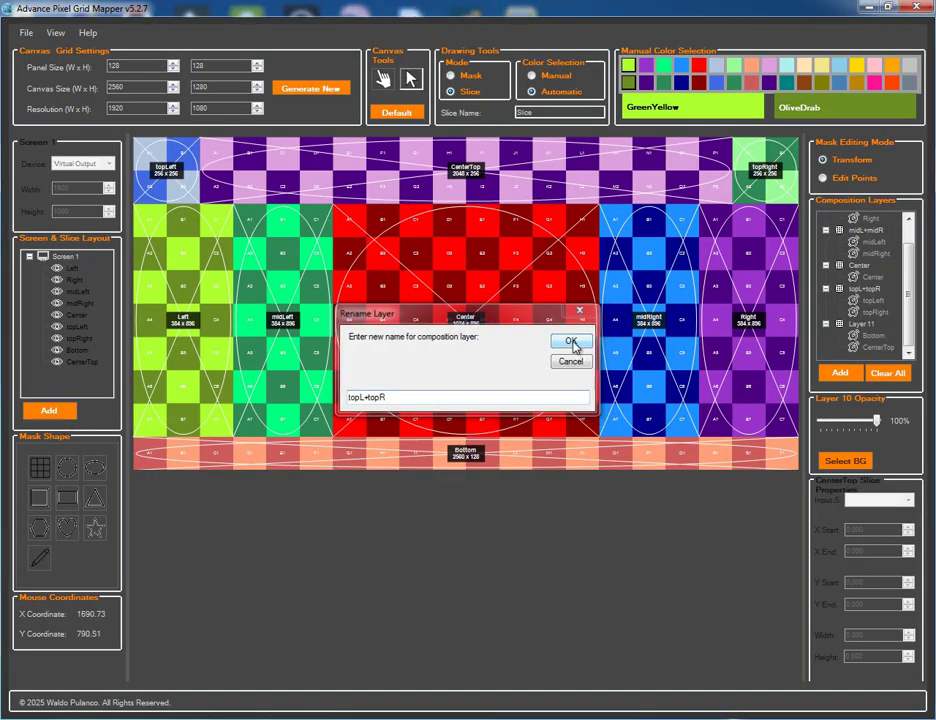
Rename composition Layer 11, which holds the Bottom and CenterTop slices, as Top+Bottom
right_click(855, 326)
left_click(800, 350)
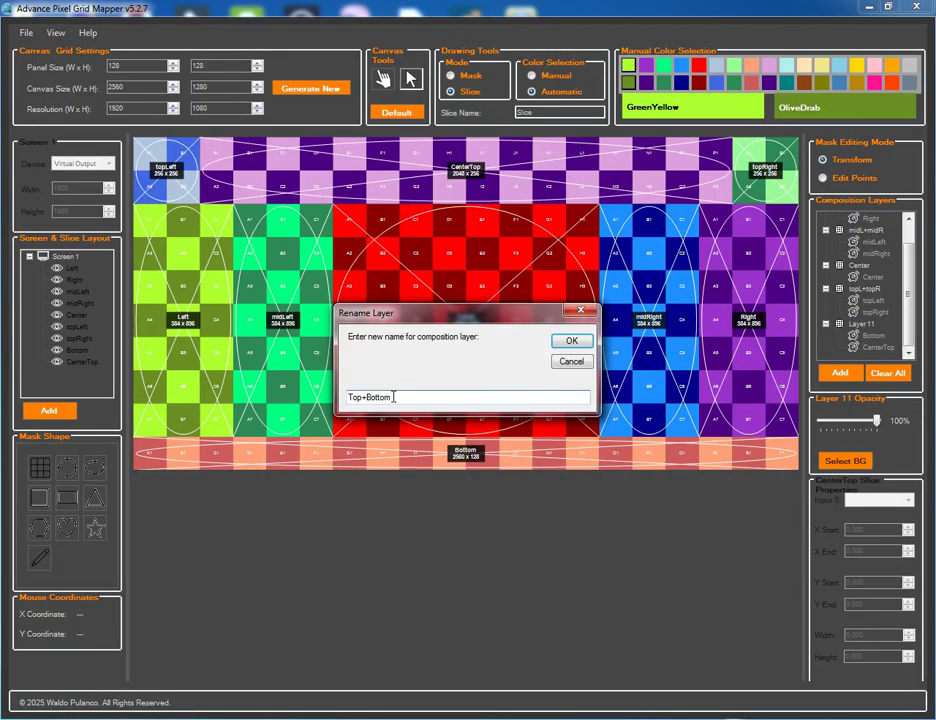
left_click(566, 344)
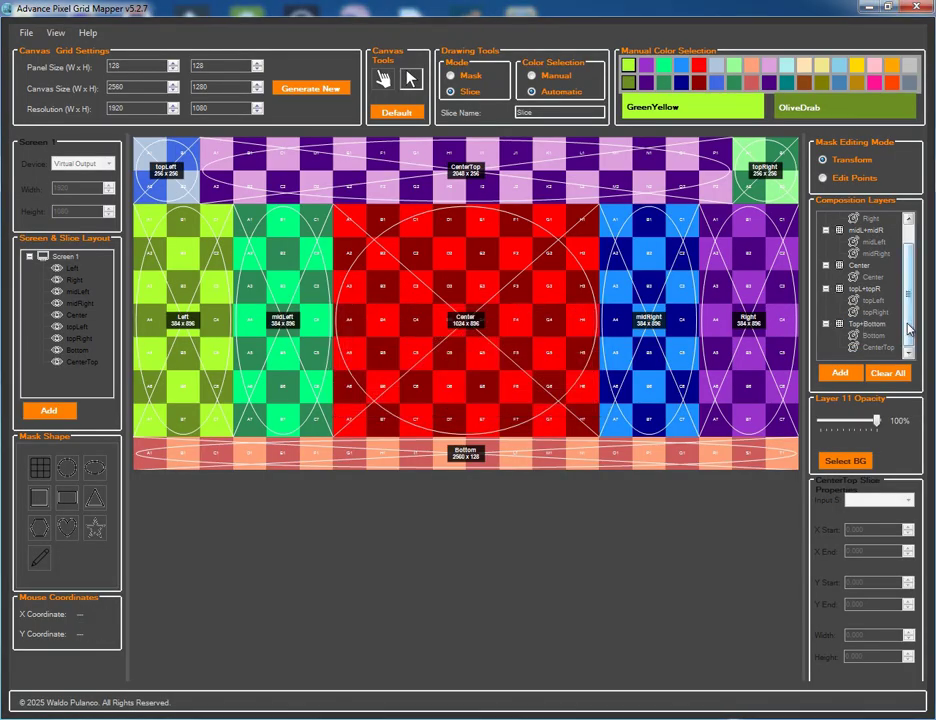
Add another composition layer and rename it OverAll
left_click(840, 373)
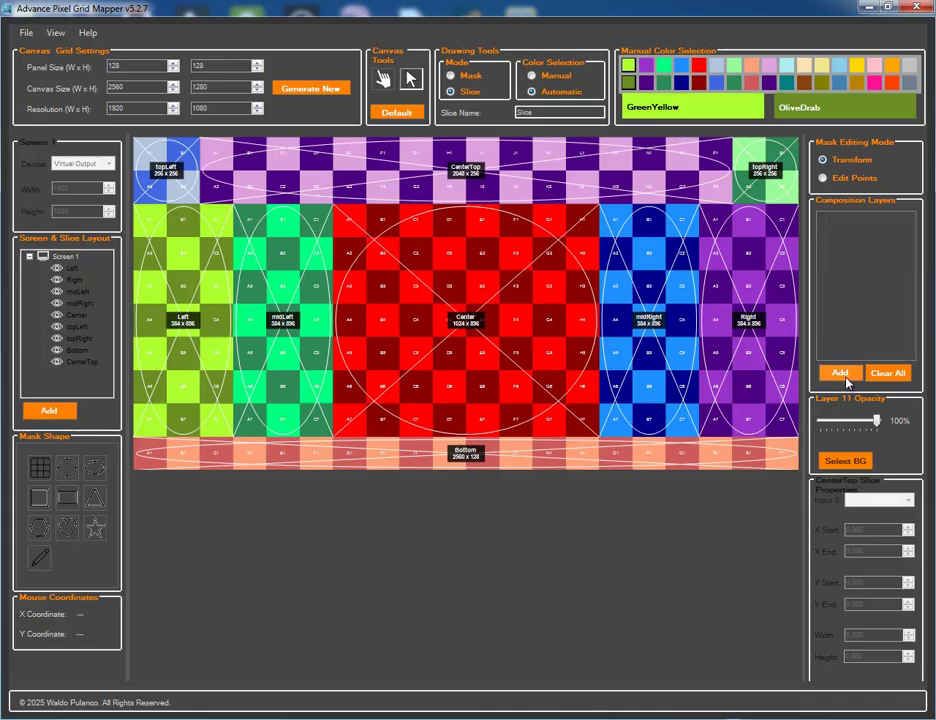
scroll(857, 349, "down", 3)
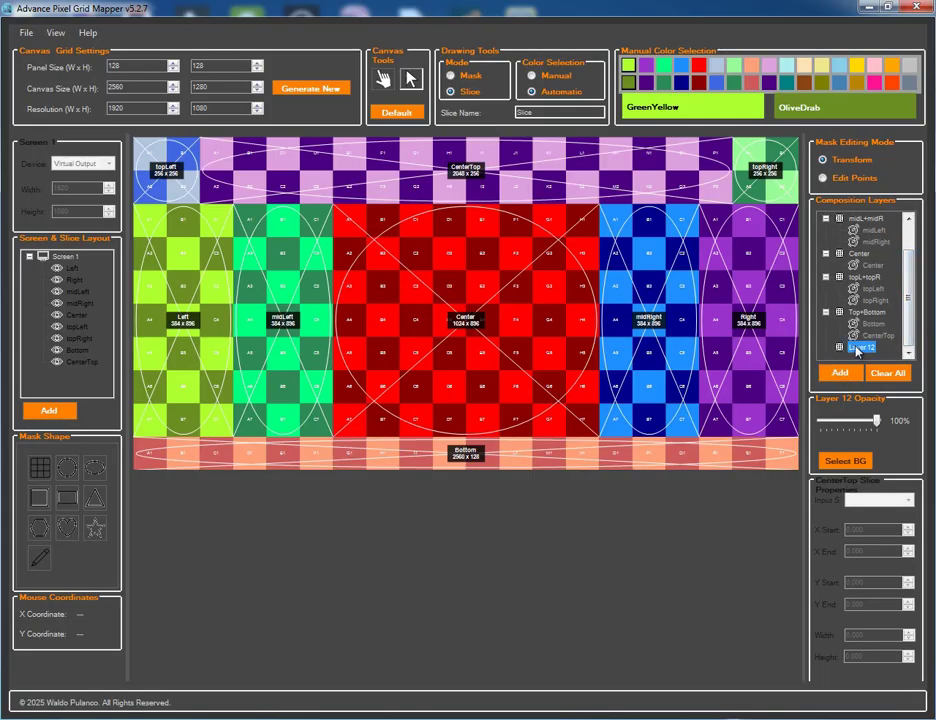
right_click(857, 349)
left_click(805, 376)
type("OverA")
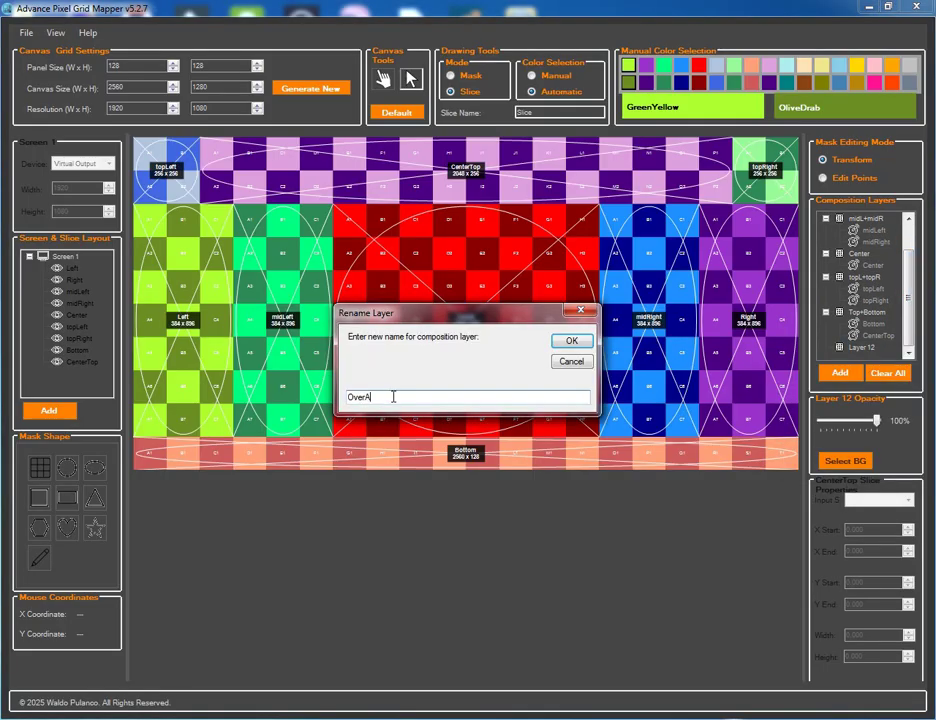
type("ll")
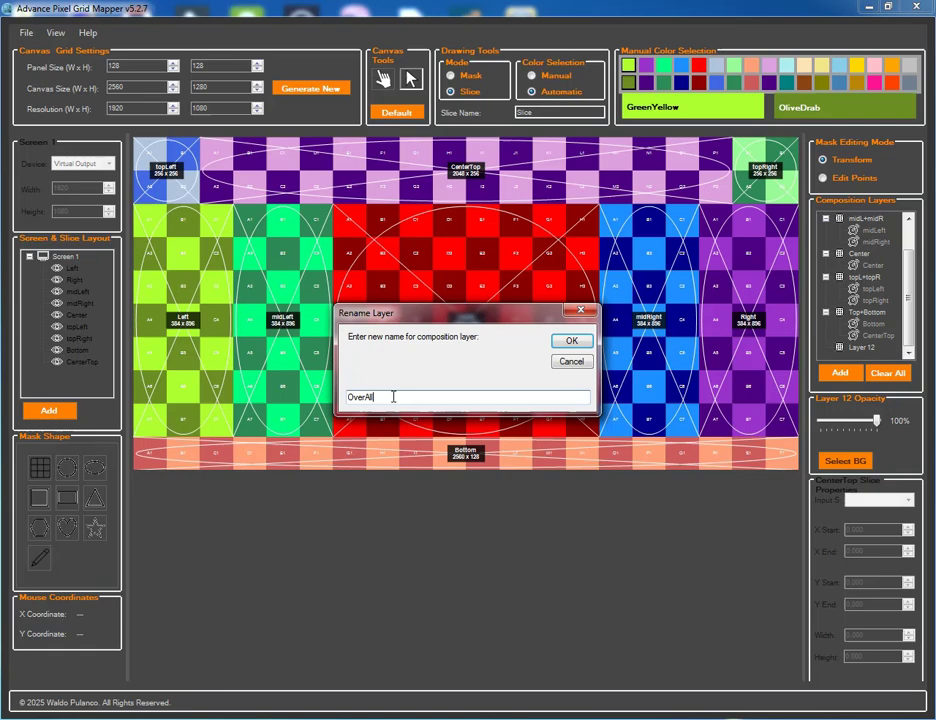
left_click(566, 344)
scroll(908, 336, "down", 3)
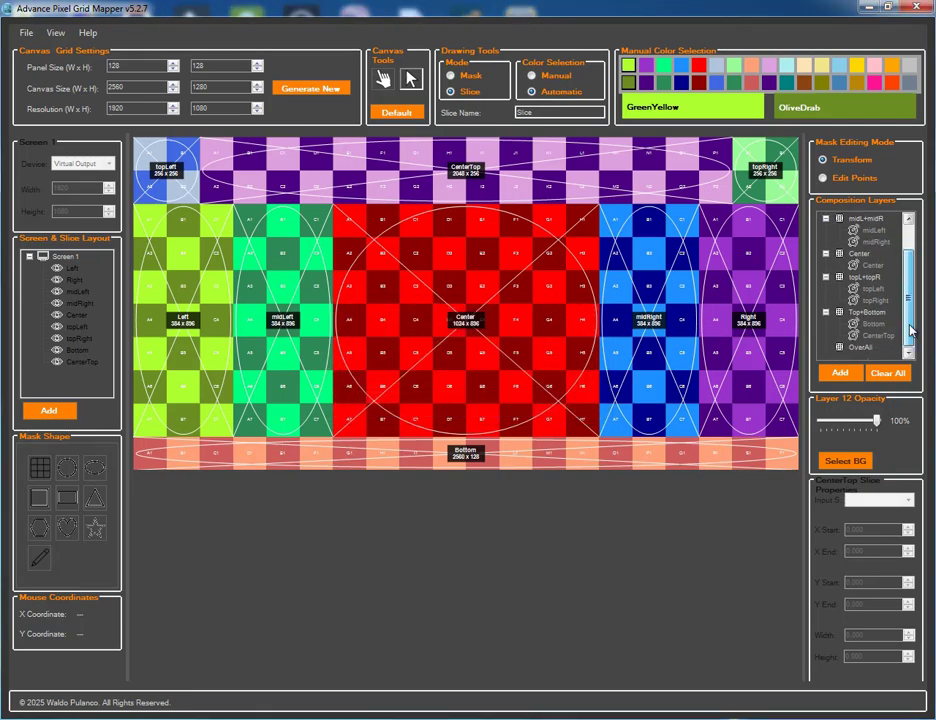
Add a second screen to the slice layout and move the Left and Right slices from Screen 1 into it
left_click(48, 410)
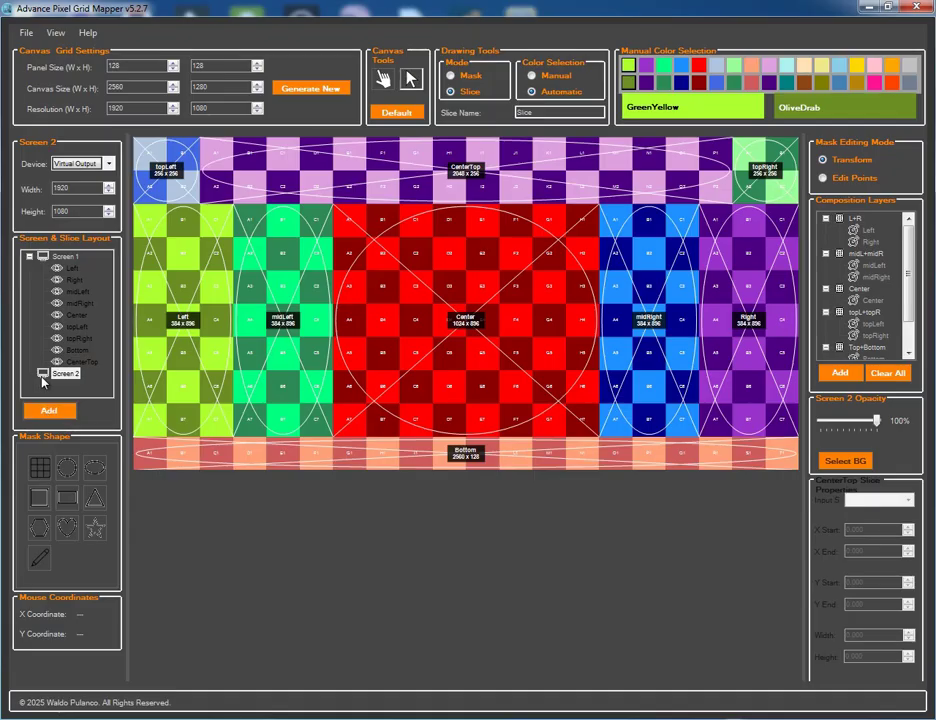
left_click(73, 269)
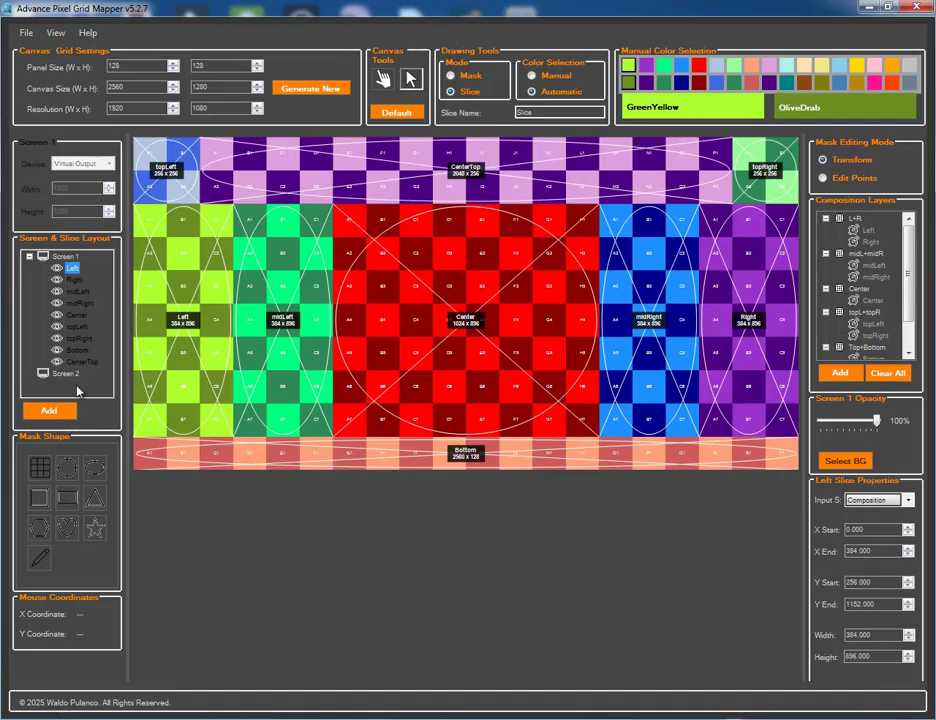
left_click_drag(72, 273, 50, 375)
left_click(75, 269)
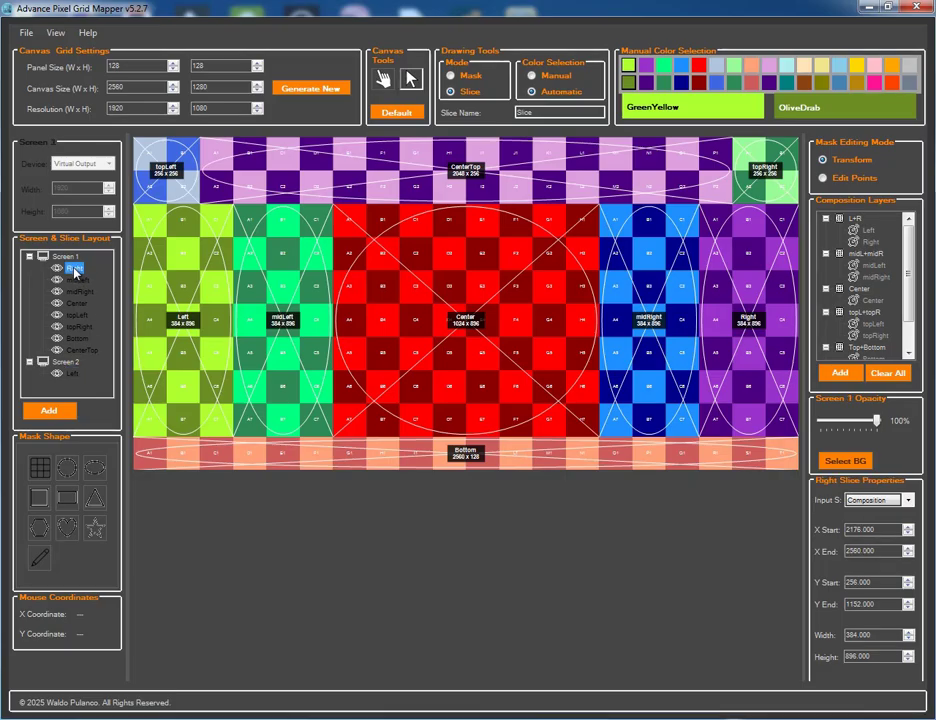
left_click_drag(67, 370, 68, 372)
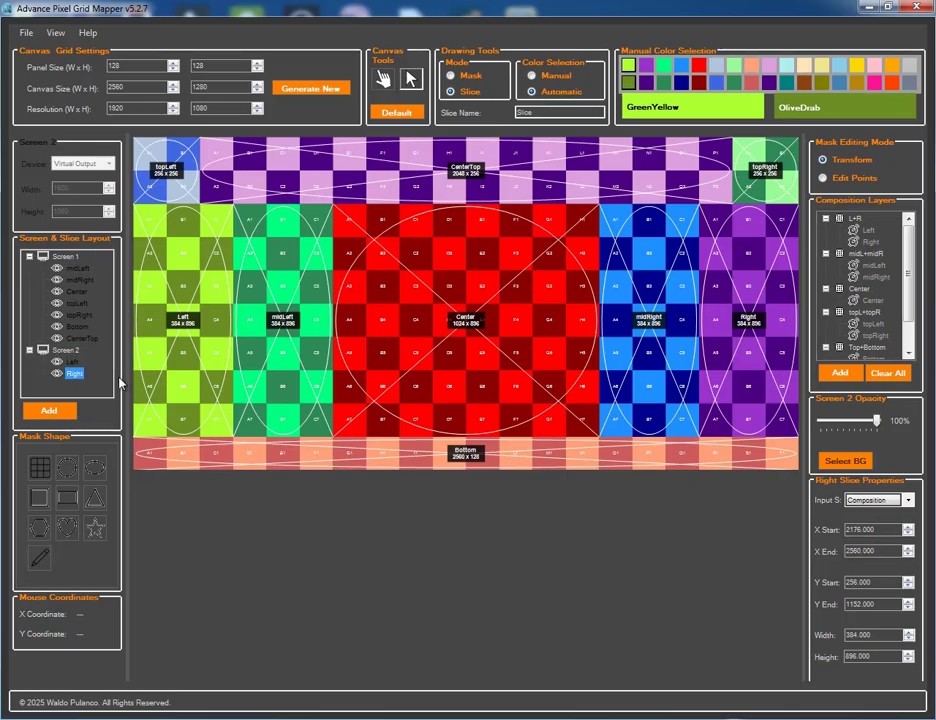
Add a third screen and move the Center slice from Screen 1 into it
left_click(49, 410)
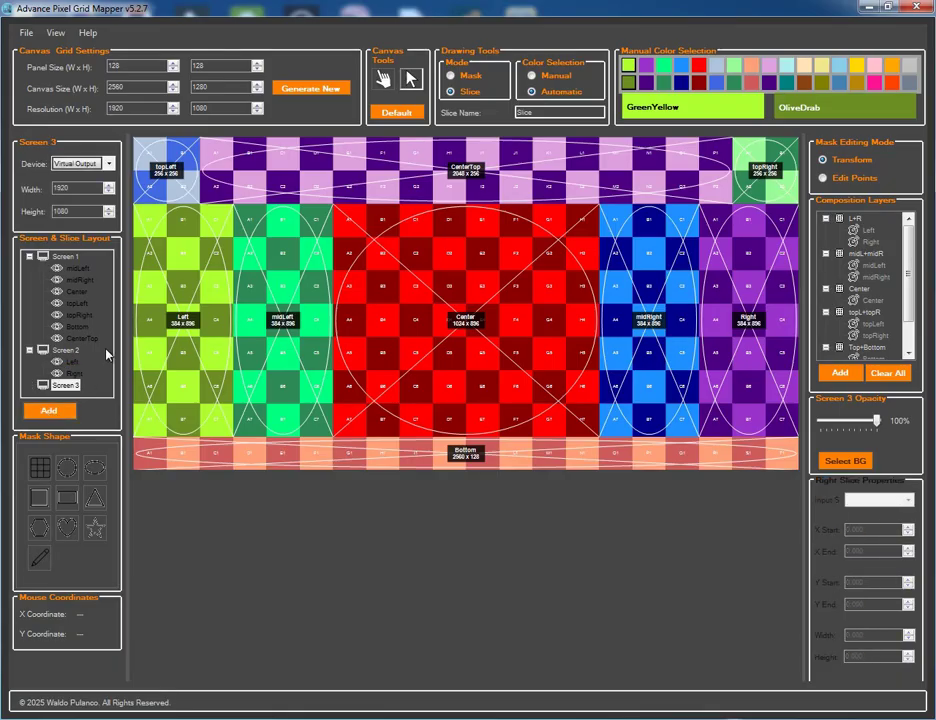
left_click(78, 268)
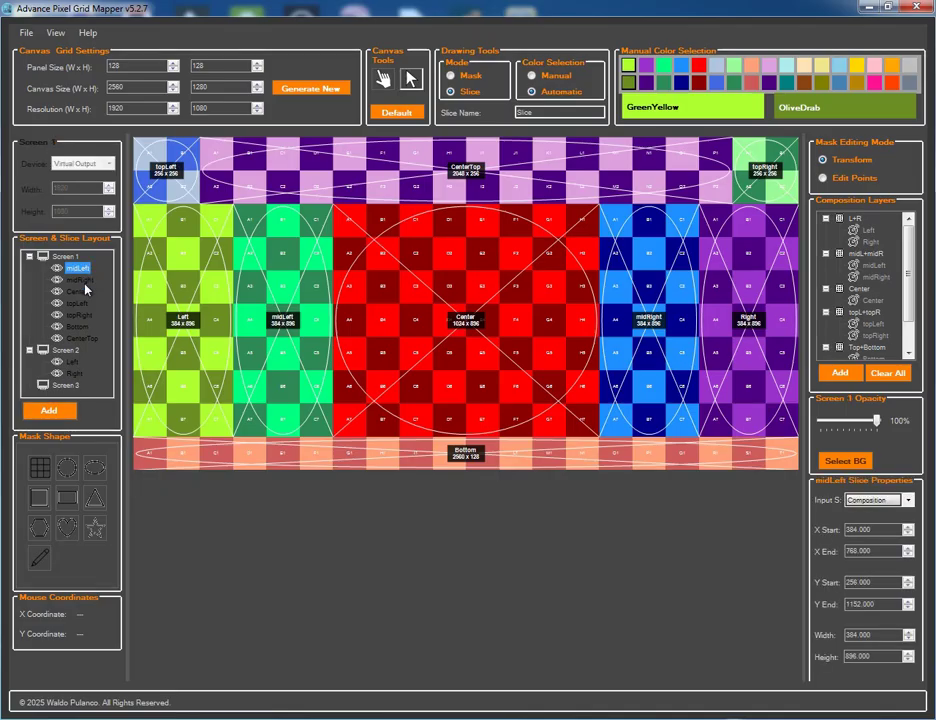
left_click(80, 280)
left_click(76, 291)
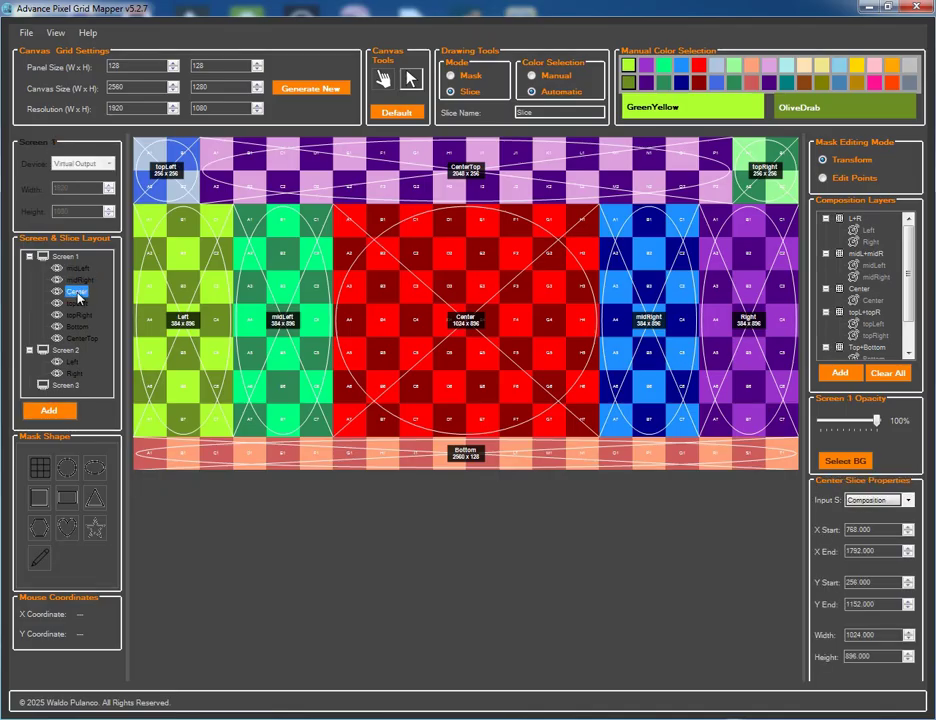
left_click_drag(78, 297, 66, 385)
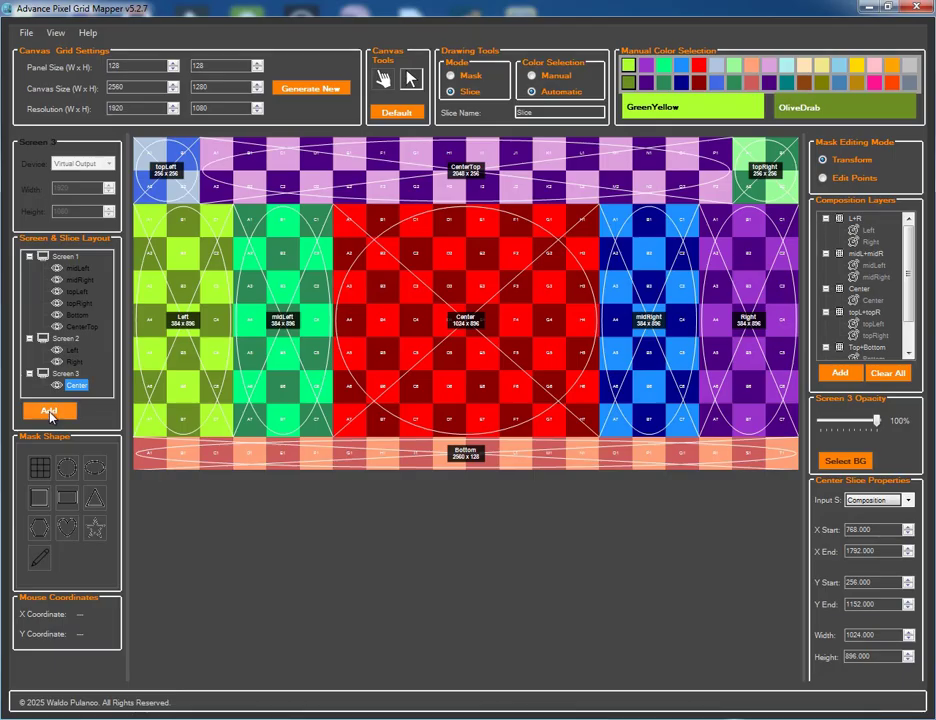
Add a fourth screen and move the topLeft and topRight slices from Screen 1 into it
left_click(50, 414)
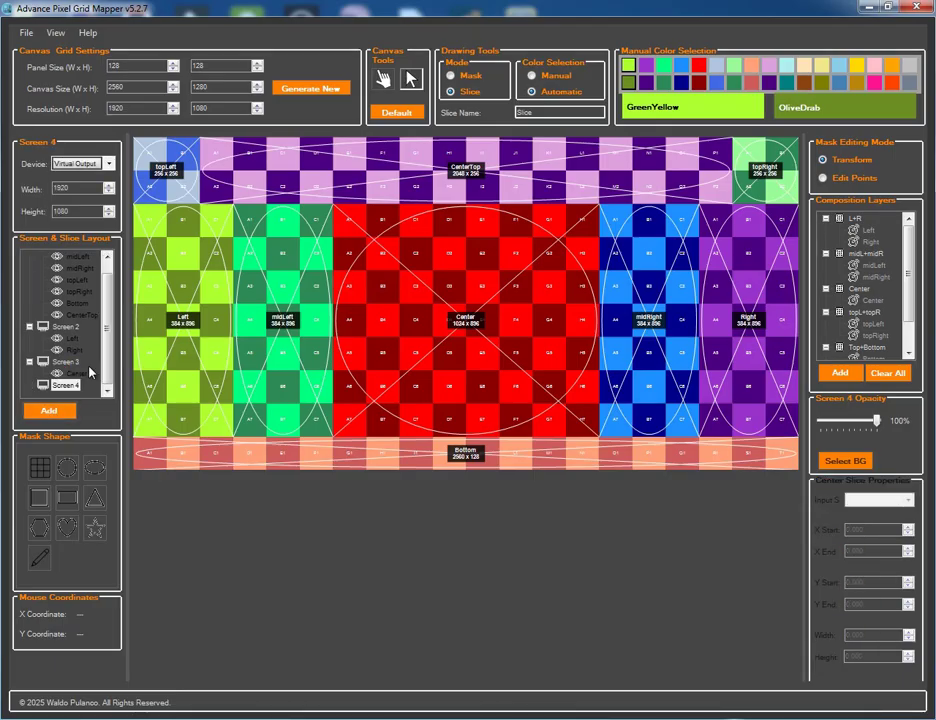
left_click_drag(76, 280, 72, 382)
left_click(78, 281)
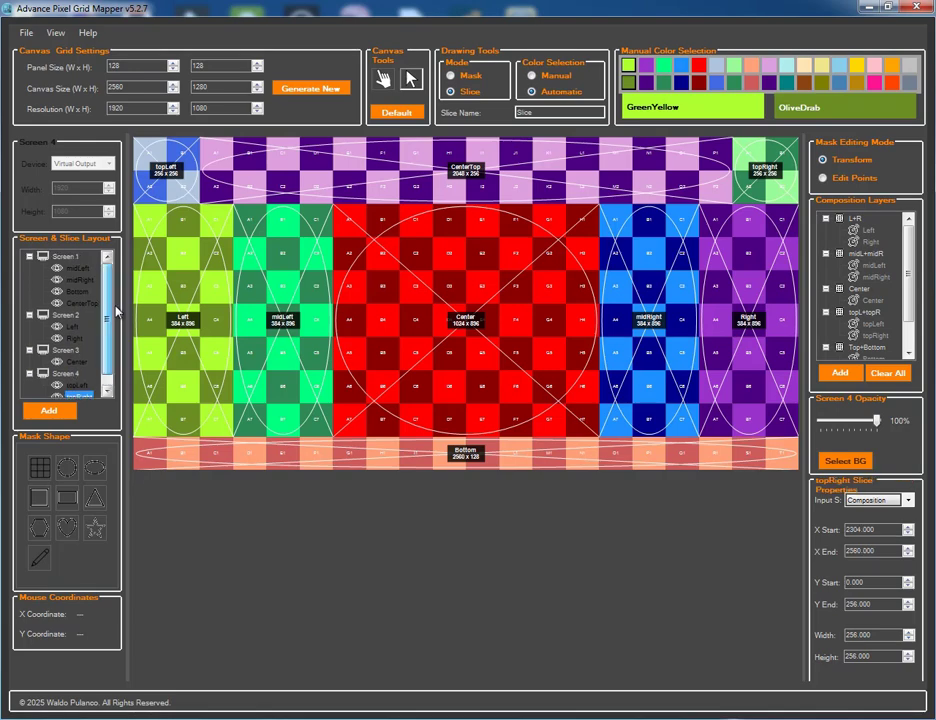
Add a fifth screen and move the midLeft and midRight slices into it
left_click_drag(77, 268, 43, 396)
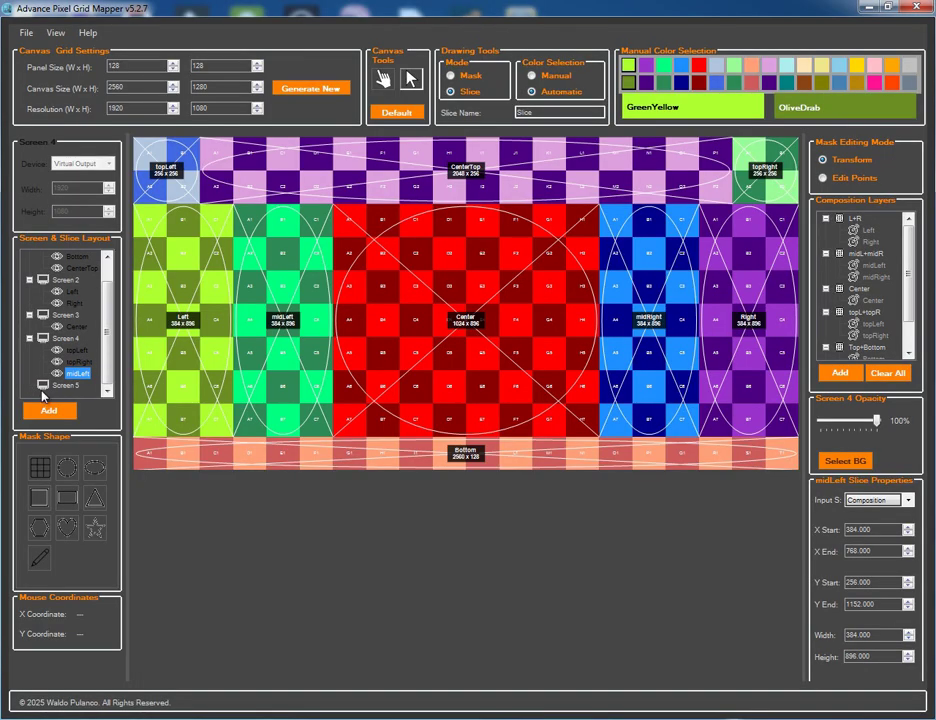
left_click(78, 362)
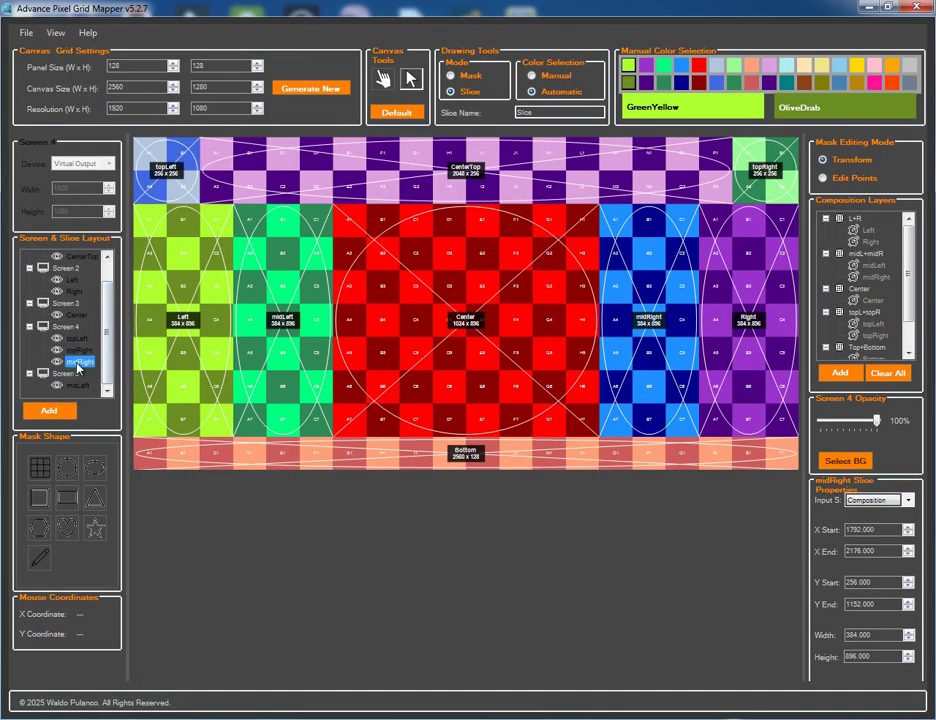
left_click(71, 381)
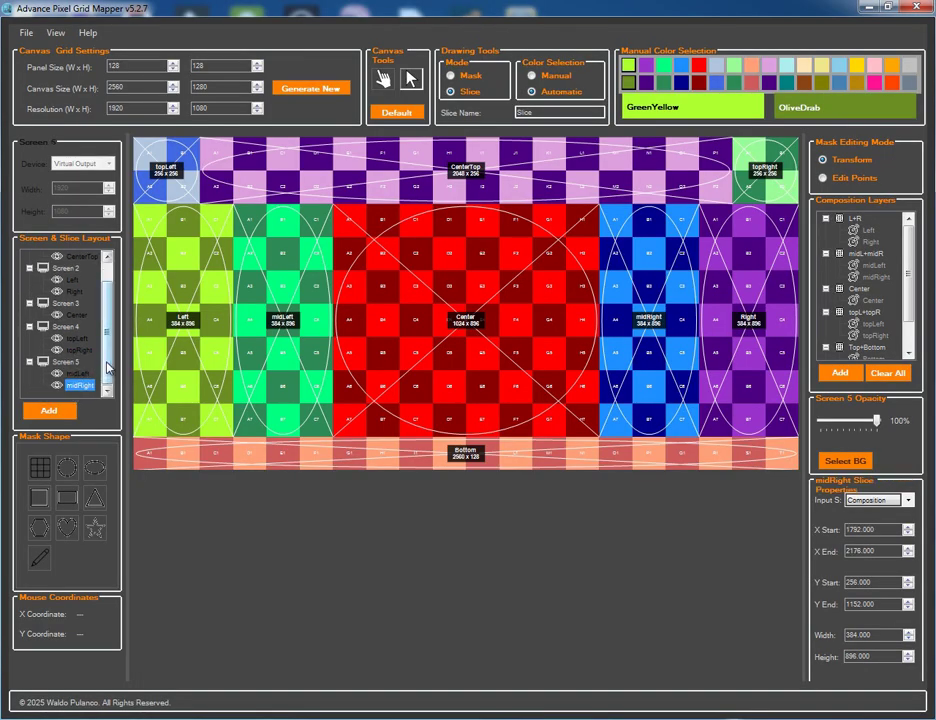
Check the Bottom and CenterTop slices under Screen 1 and the slice assignments of the other screens
scroll(108, 312, "up", 5)
left_click(78, 269)
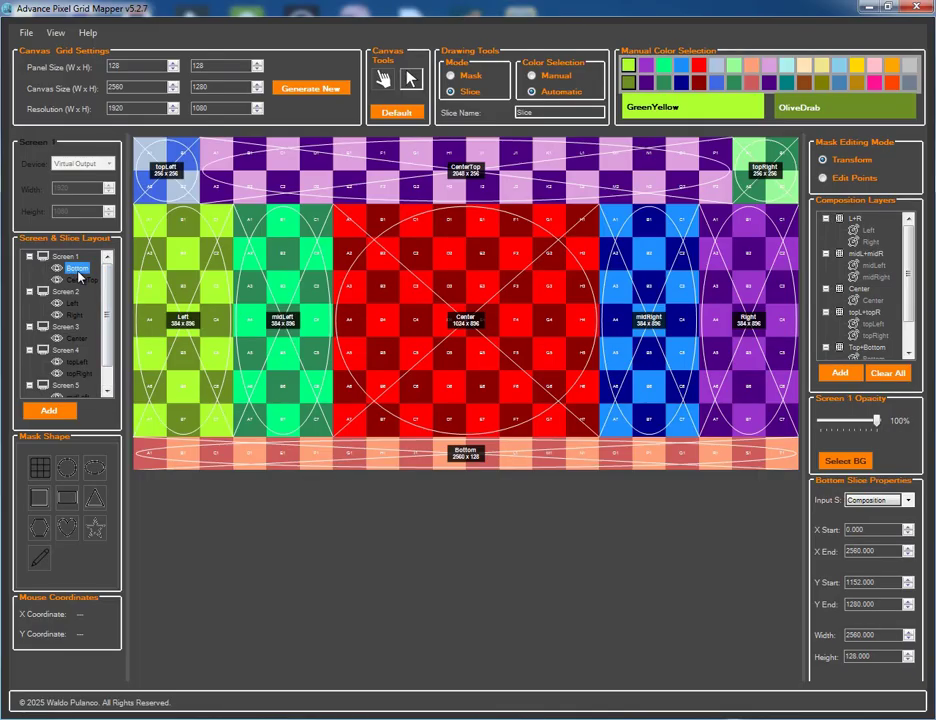
left_click(83, 281)
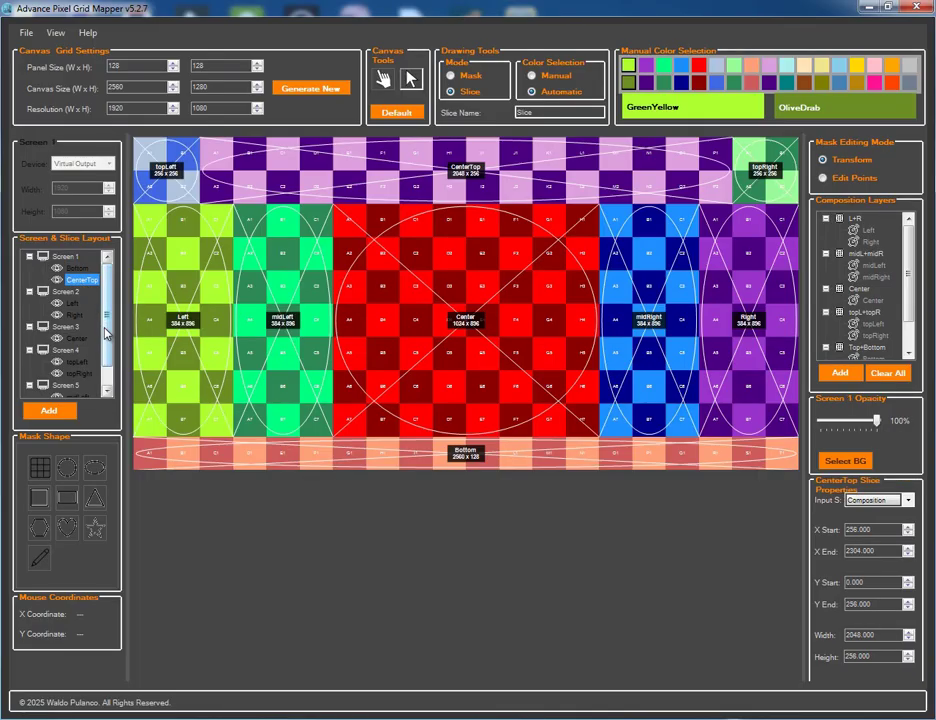
scroll(108, 364, "down", 1)
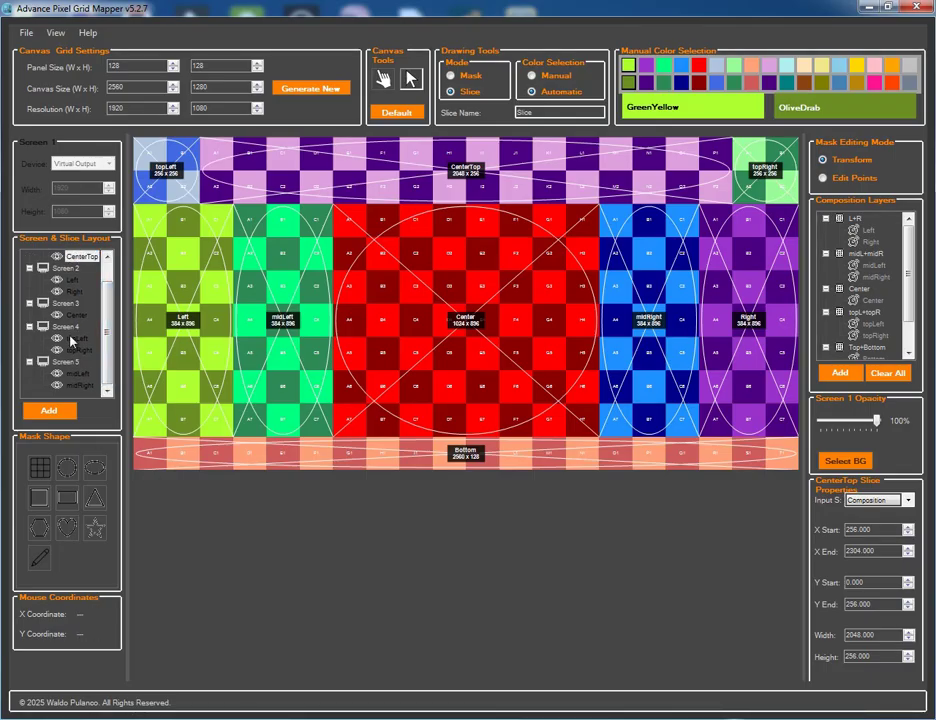
scroll(108, 356, "up", 1)
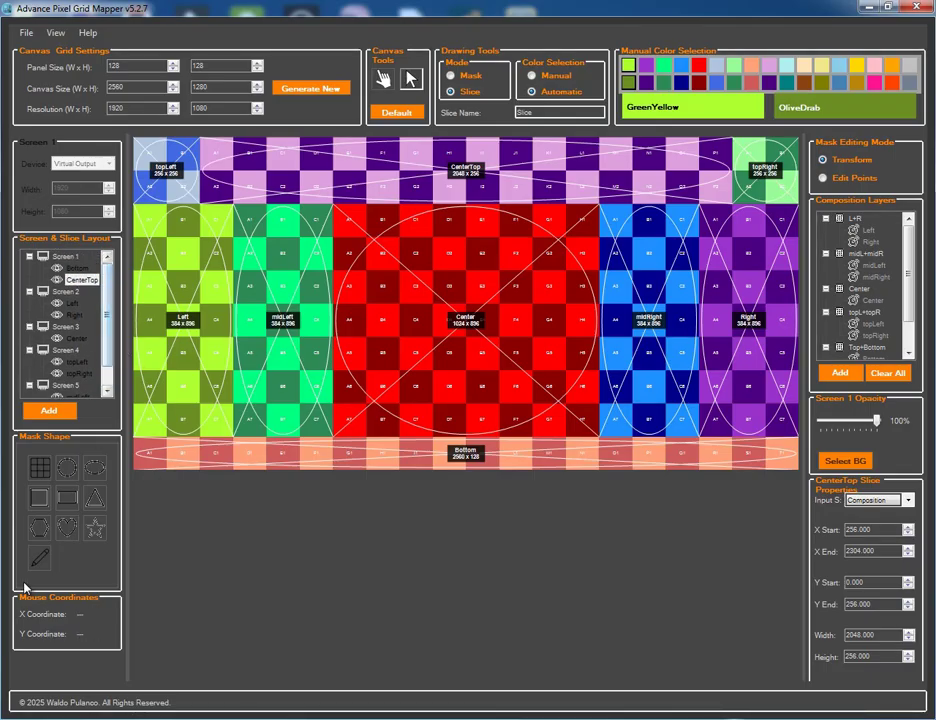
Apply a heart-shaped mask to the topLeft and topRight slices
left_click(67, 528)
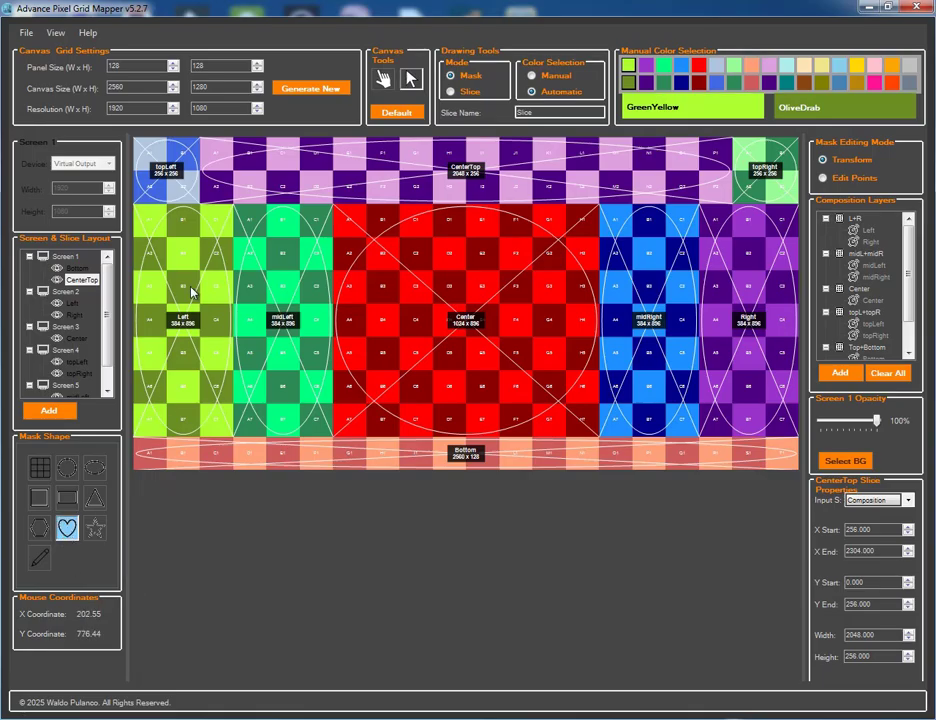
left_click(168, 188)
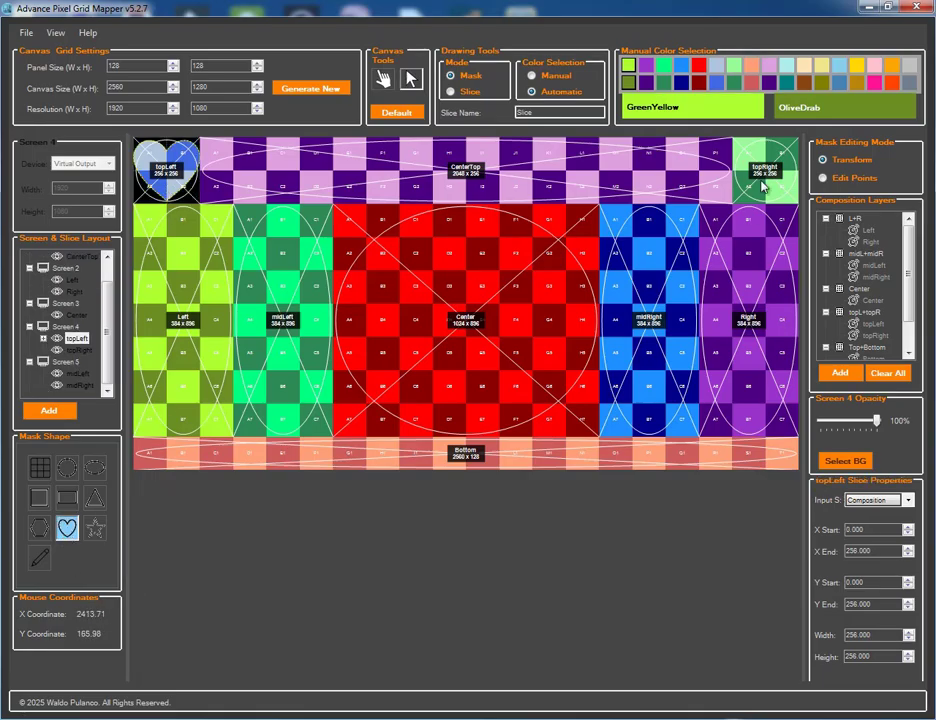
left_click(760, 178)
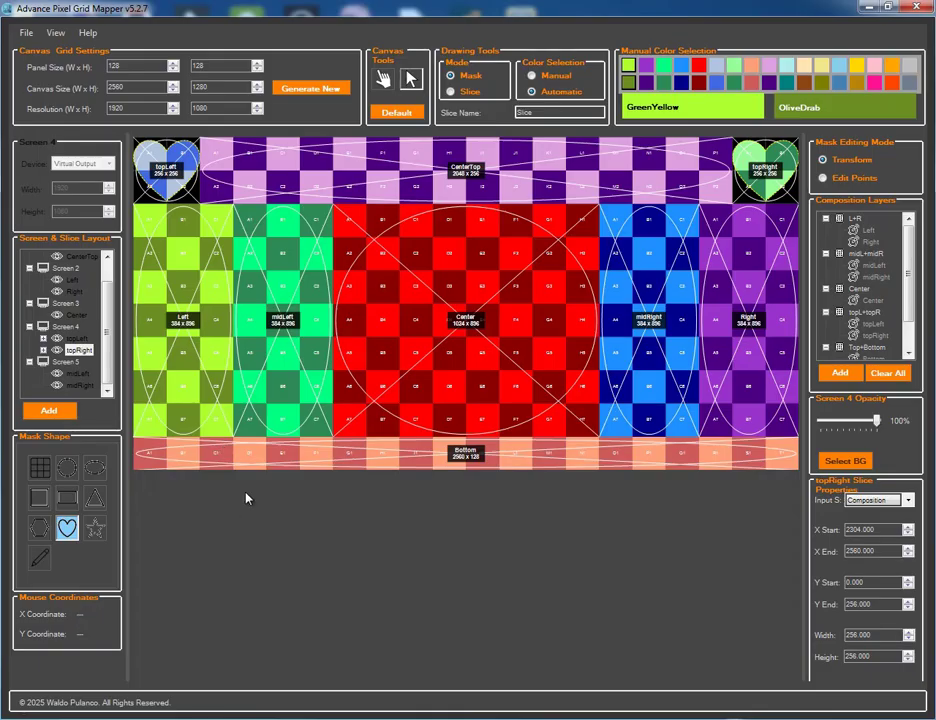
Apply a grid mask to the midLeft slice, masking out the middle-column panels from B2 to B7
left_click(39, 467)
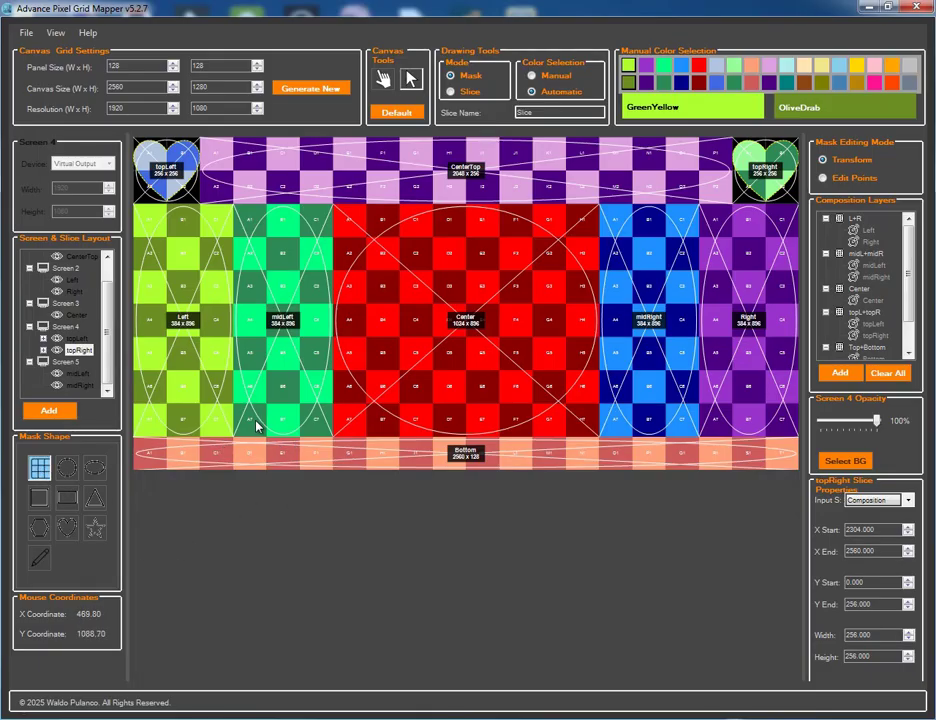
left_click(250, 337)
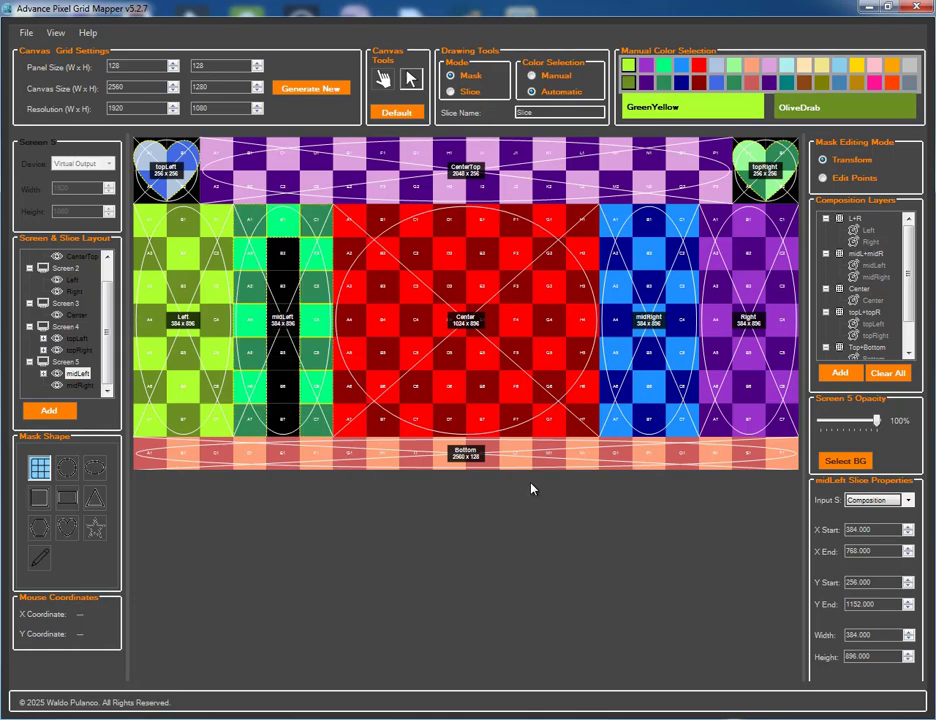
Apply a grid mask to the midRight slice, masking out the middle-column panels from B2 to B7
left_click(615, 432)
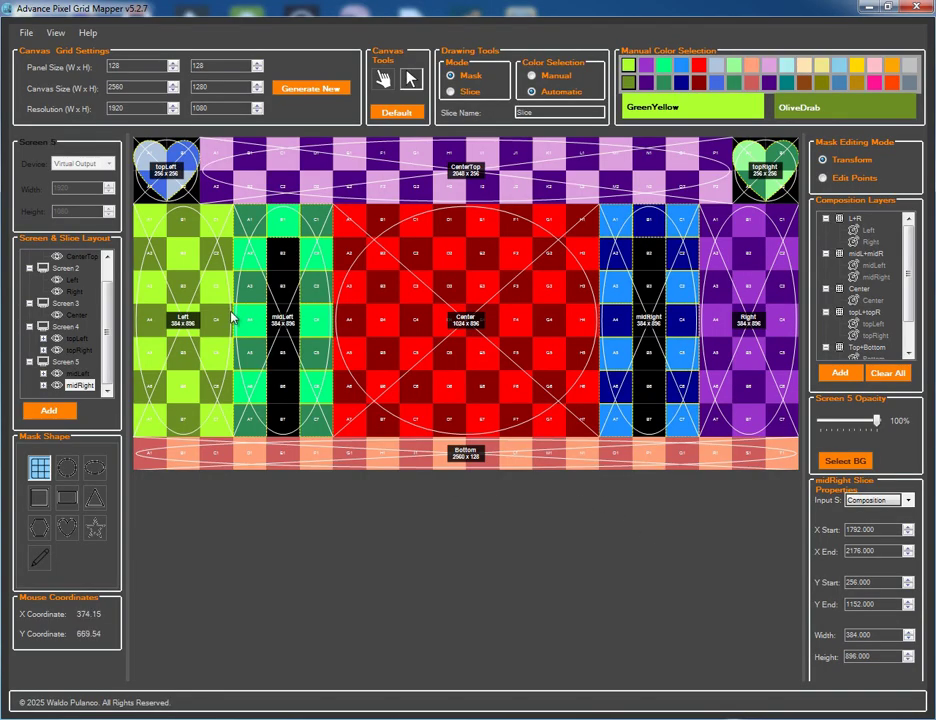
Toggle the mask inversion of the midRight and midLeft slices off and back on
right_click(80, 385)
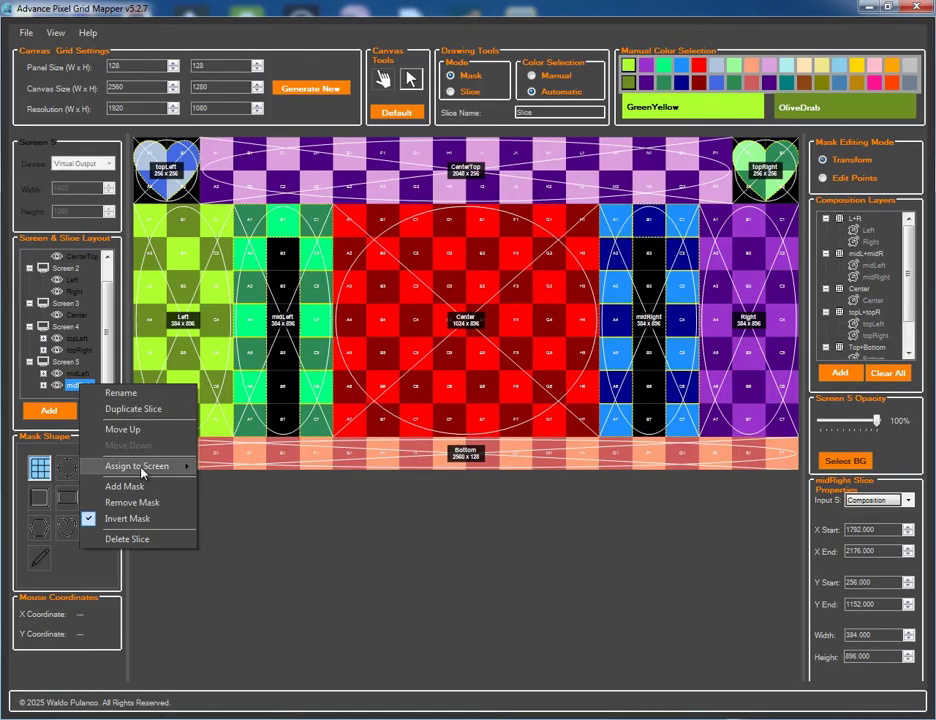
left_click(147, 519)
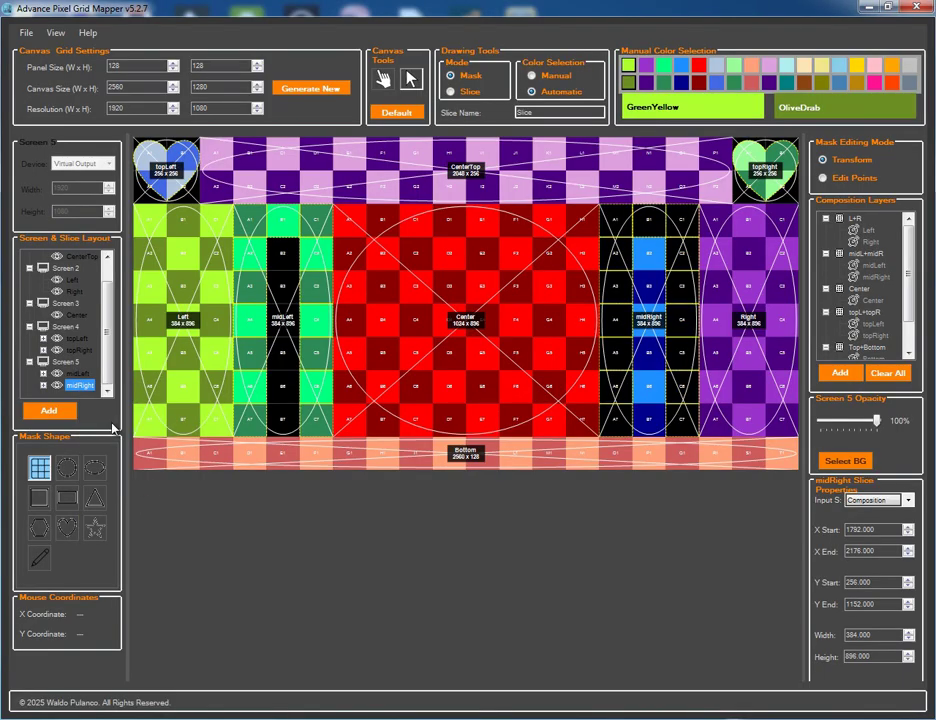
right_click(80, 388)
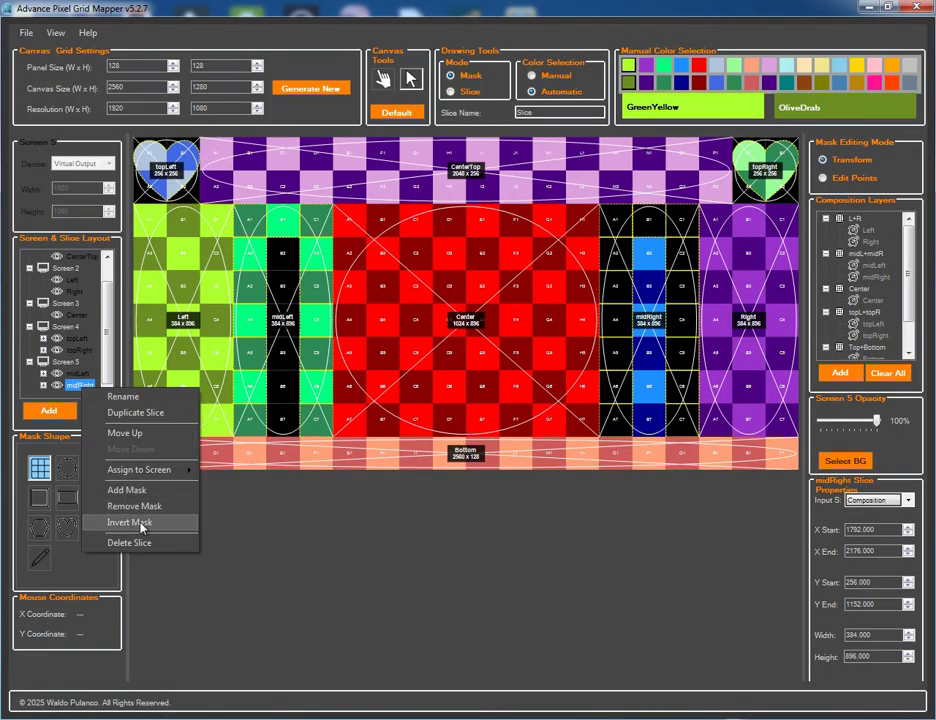
left_click(127, 521)
right_click(79, 373)
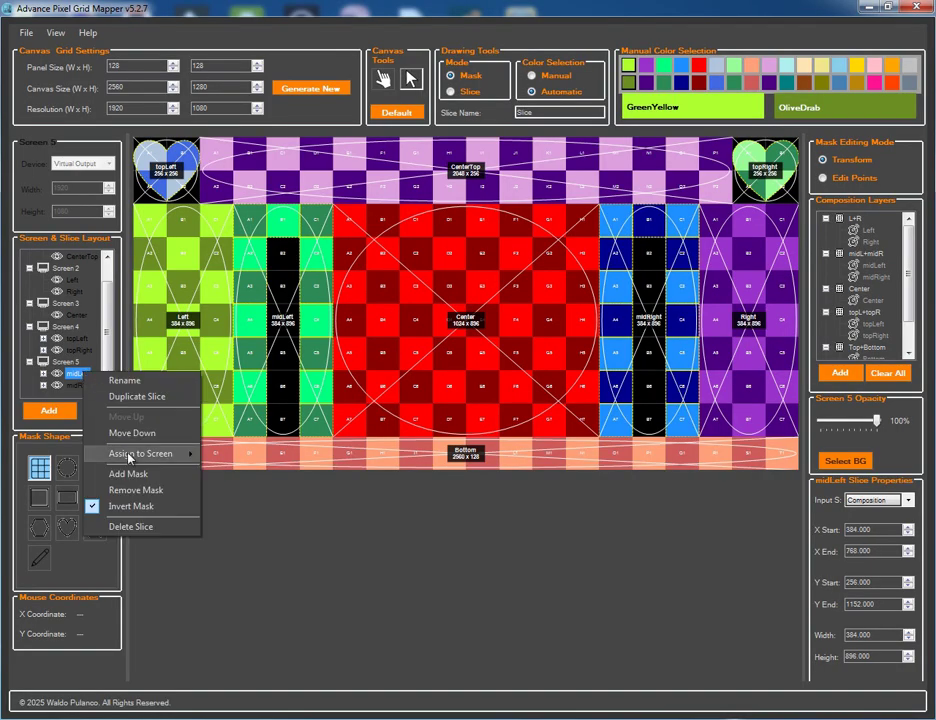
left_click(134, 507)
right_click(84, 374)
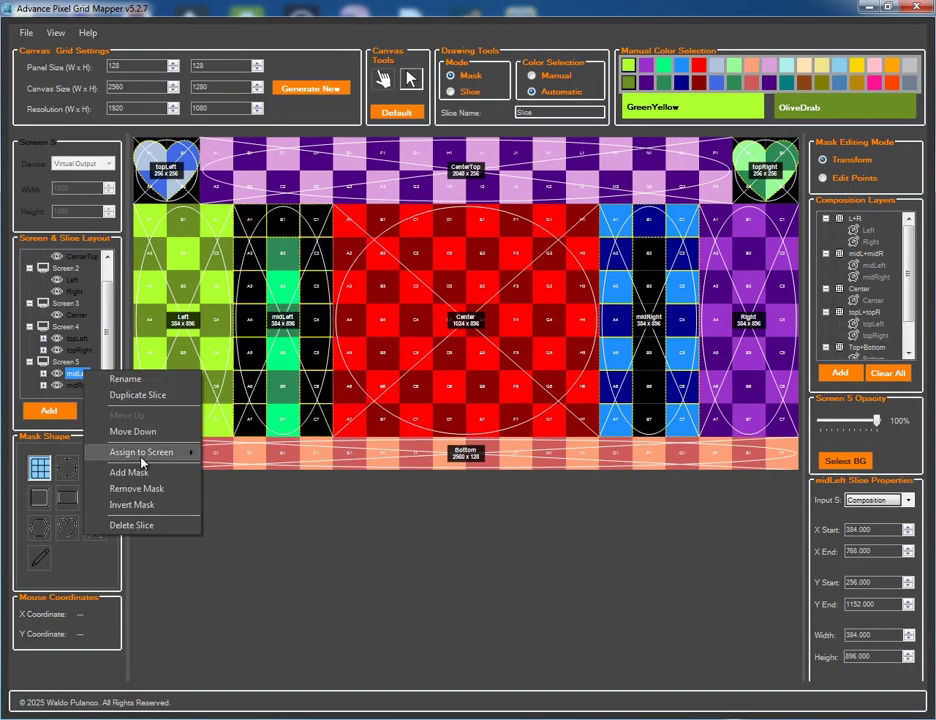
left_click(143, 505)
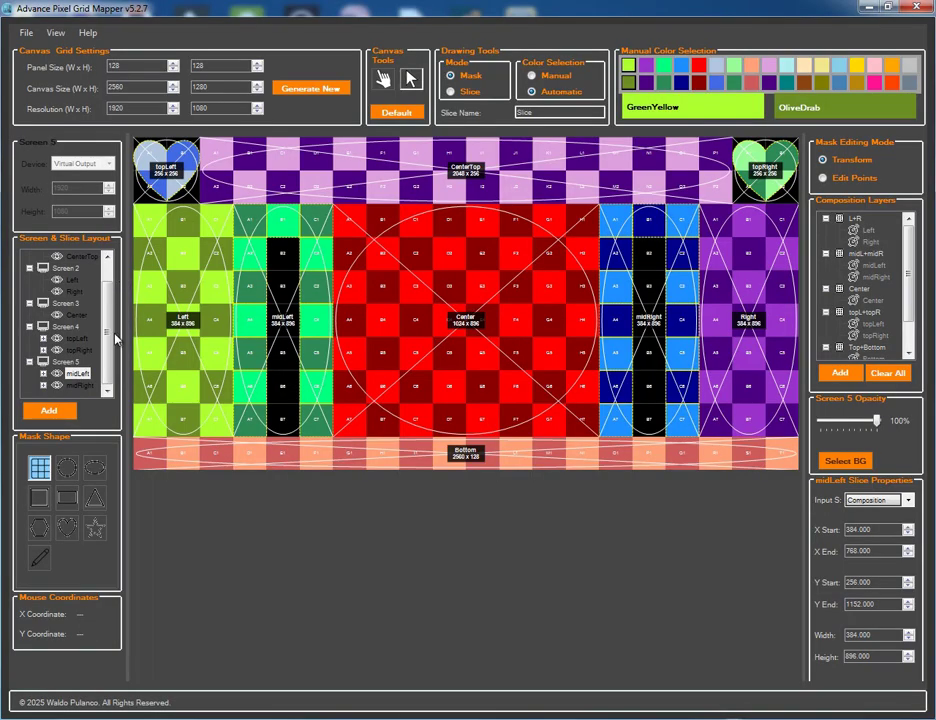
Toggle the heart mask inversion of the topLeft and topRight slices off and back on
scroll(108, 300, "up", 1)
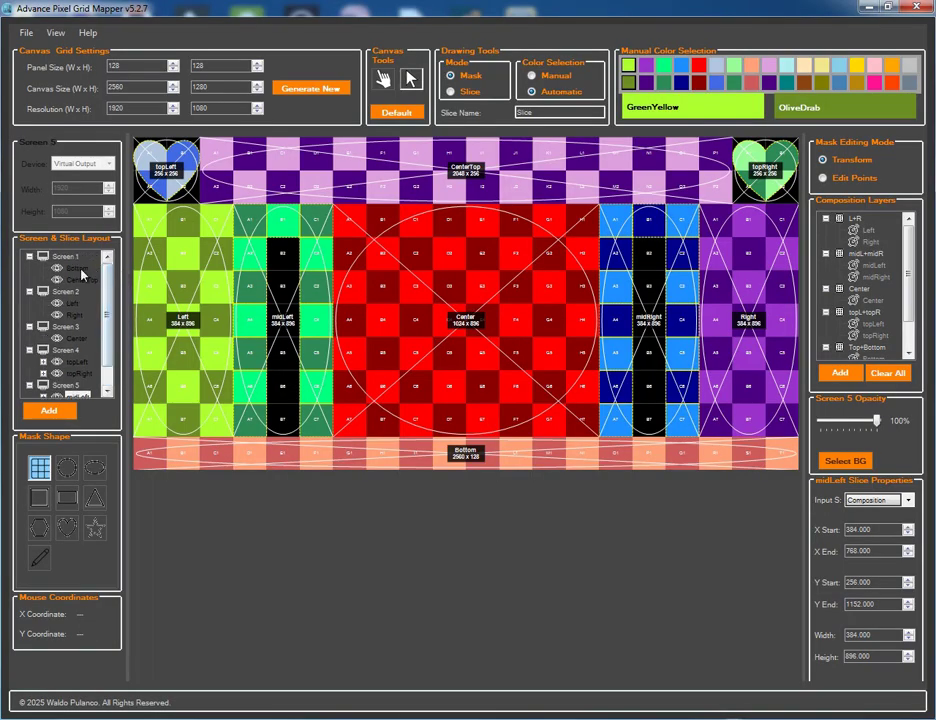
left_click(78, 363)
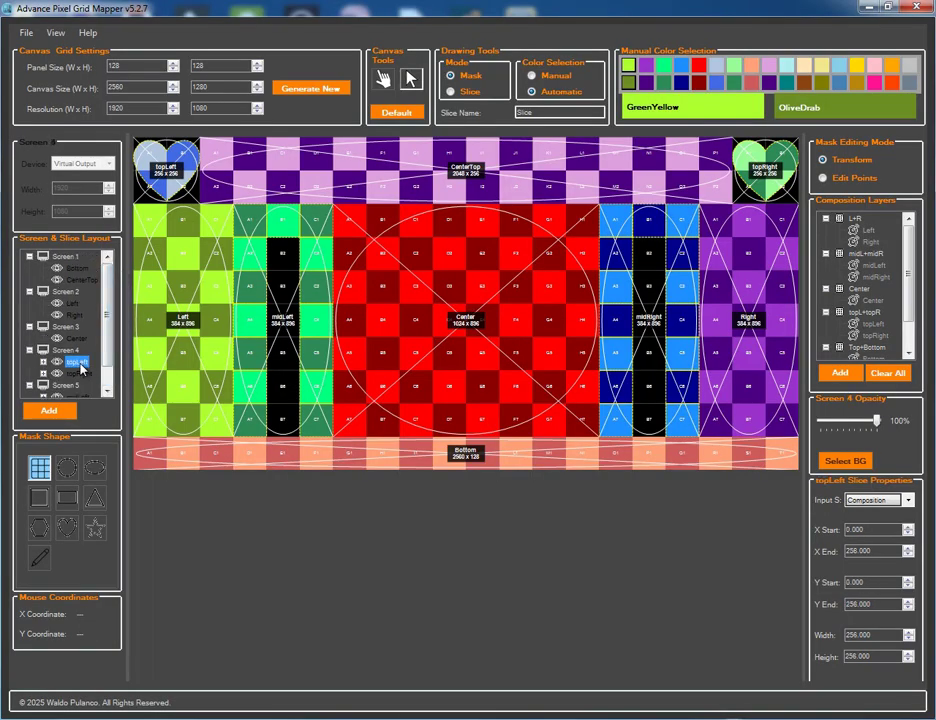
right_click(79, 364)
left_click(135, 498)
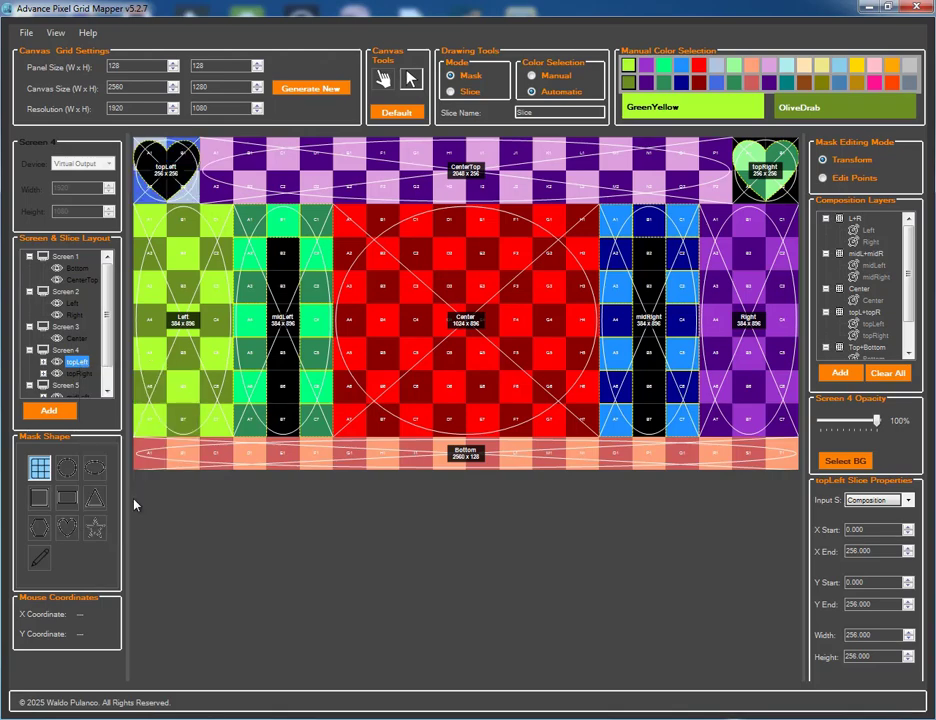
right_click(78, 367)
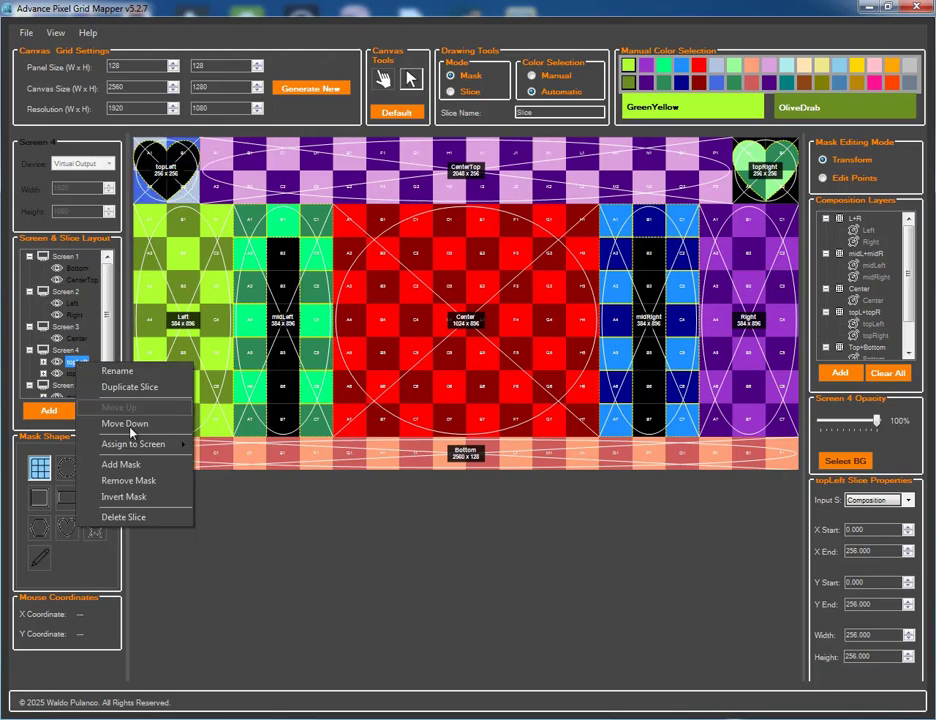
left_click(138, 497)
left_click(74, 373)
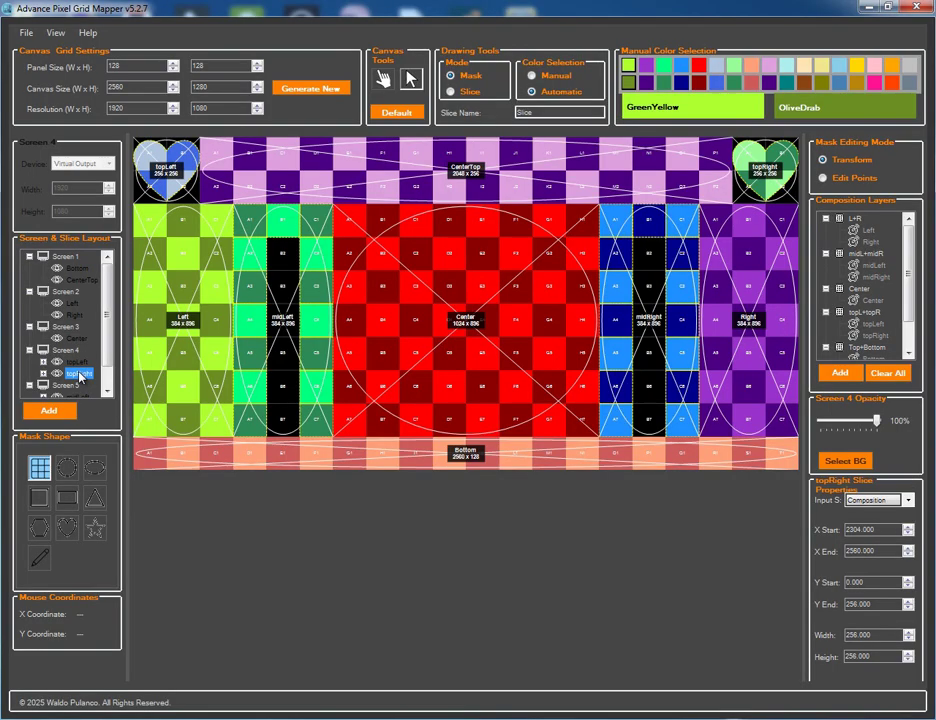
right_click(77, 372)
left_click(135, 506)
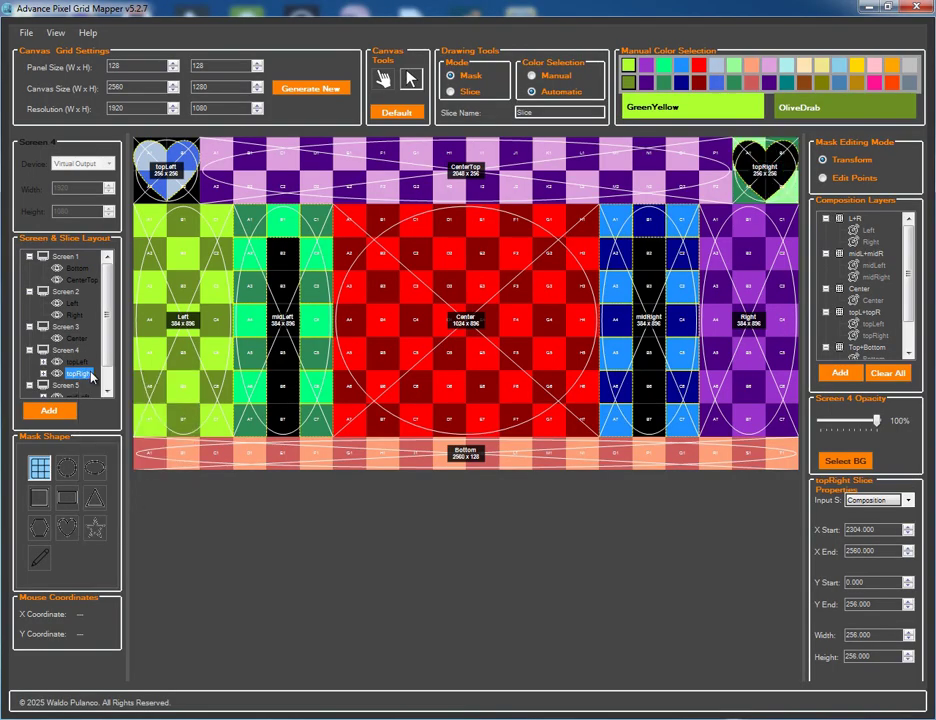
right_click(92, 375)
left_click(135, 507)
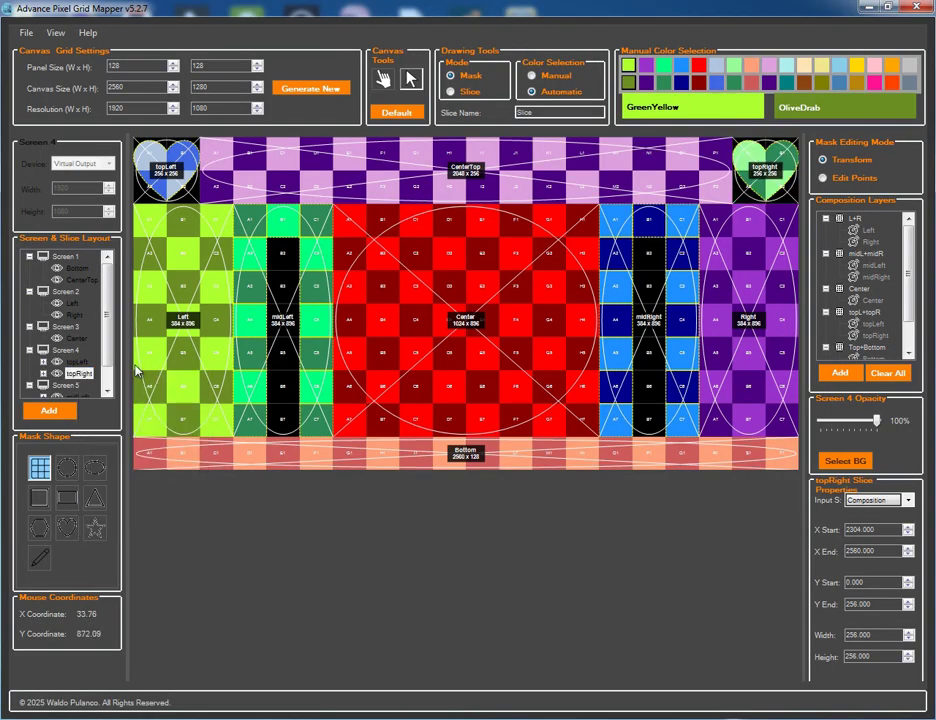
scroll(107, 378, "down", 1)
scroll(113, 350, "up", 1)
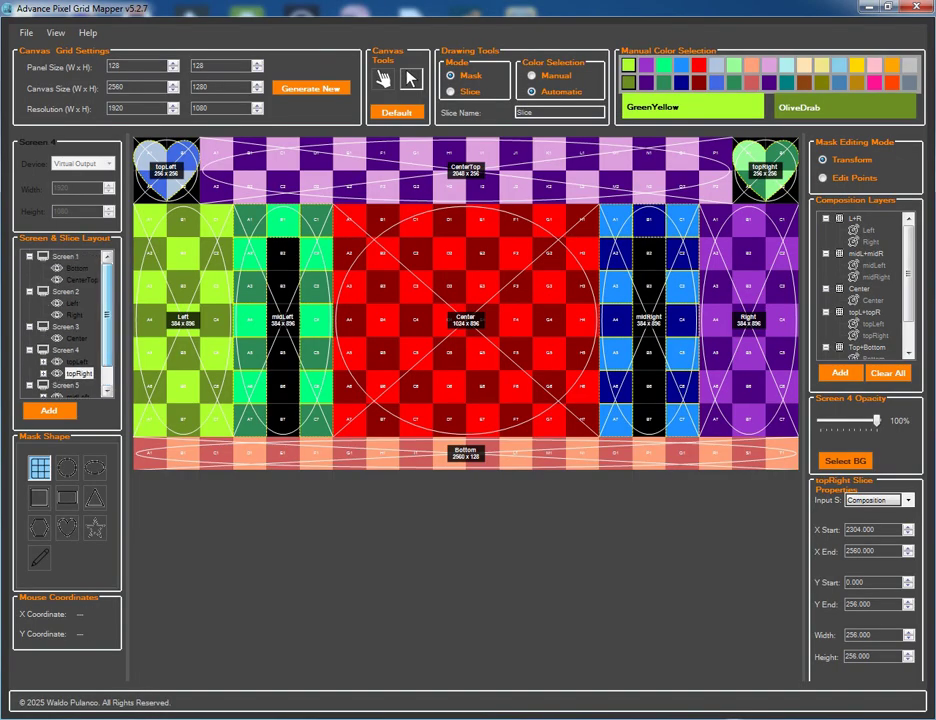
Try mask inversion and the Linear vertex type in the topRight mask's point editing, restoring inversion, Bezier and Transform mode
left_click(856, 178)
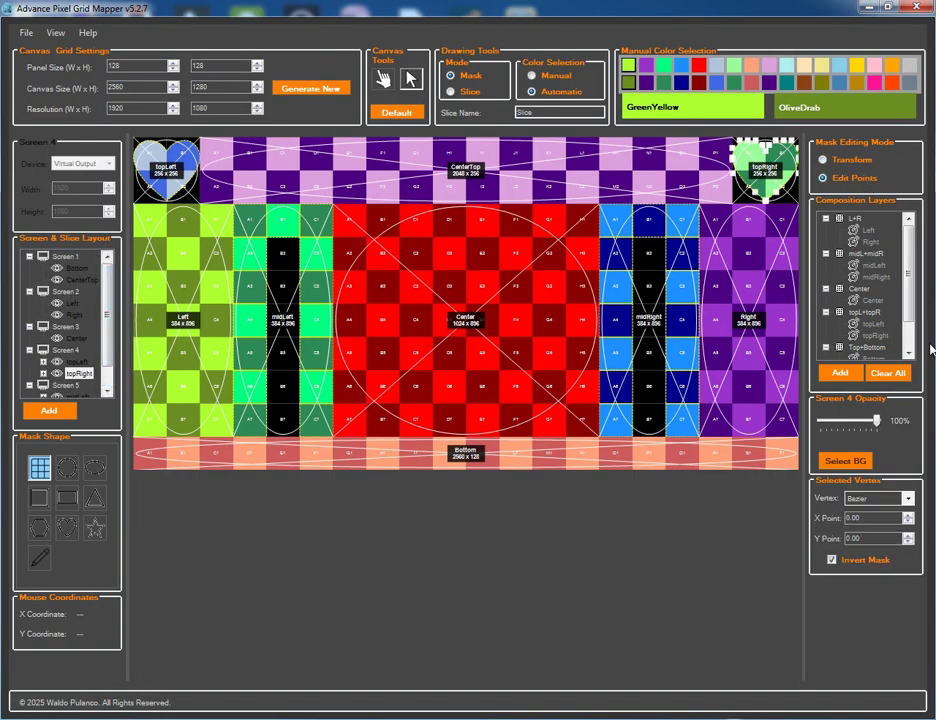
scroll(908, 340, "down", 1)
scroll(908, 340, "up", 1)
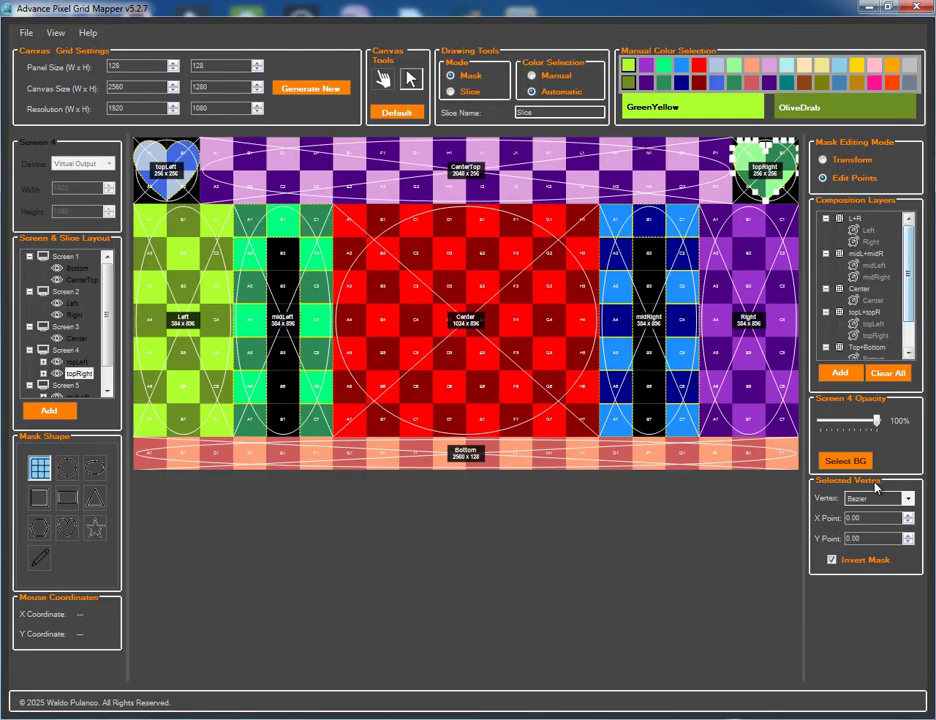
left_click(832, 561)
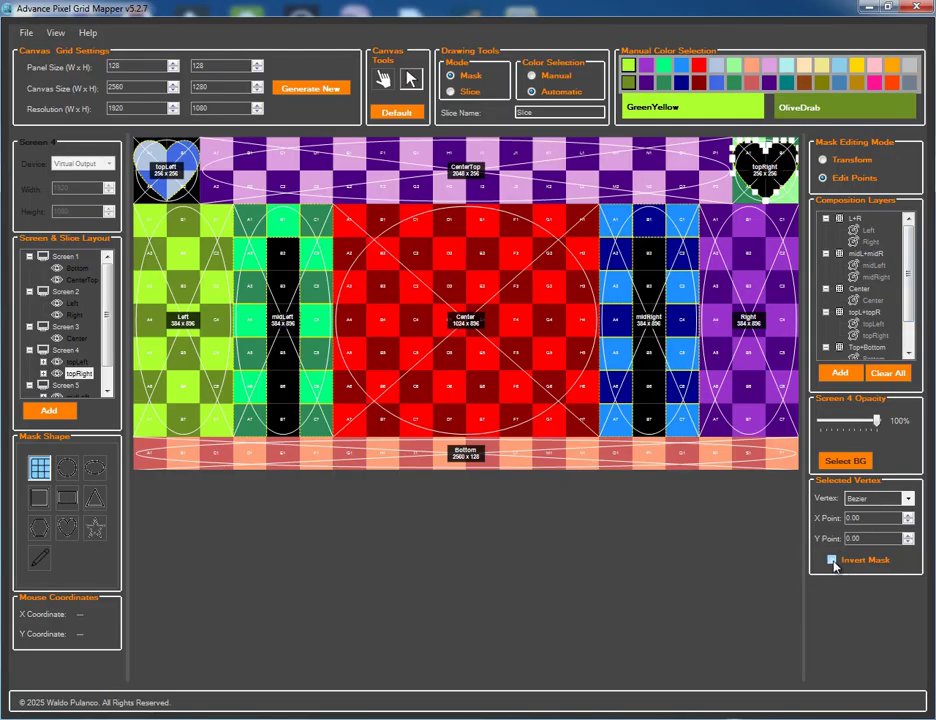
left_click(893, 499)
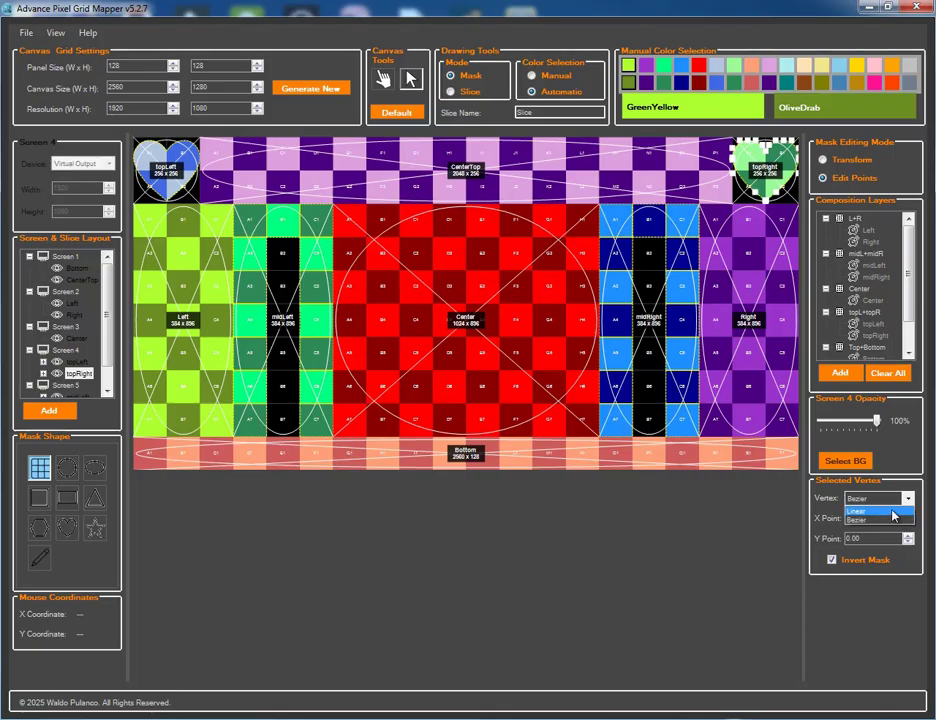
left_click(893, 512)
left_click(908, 499)
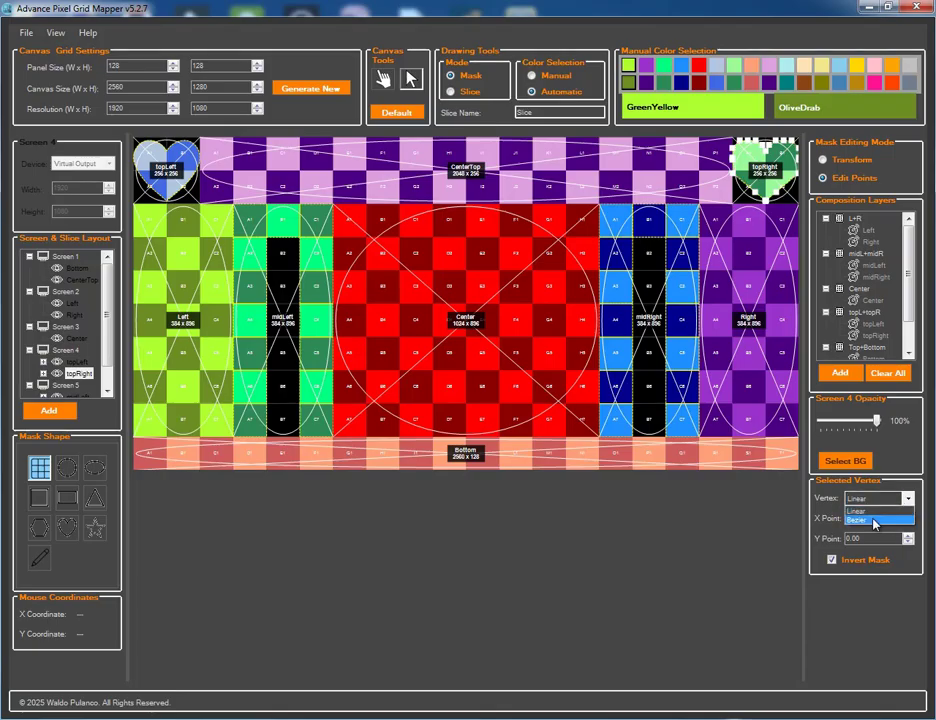
left_click(873, 521)
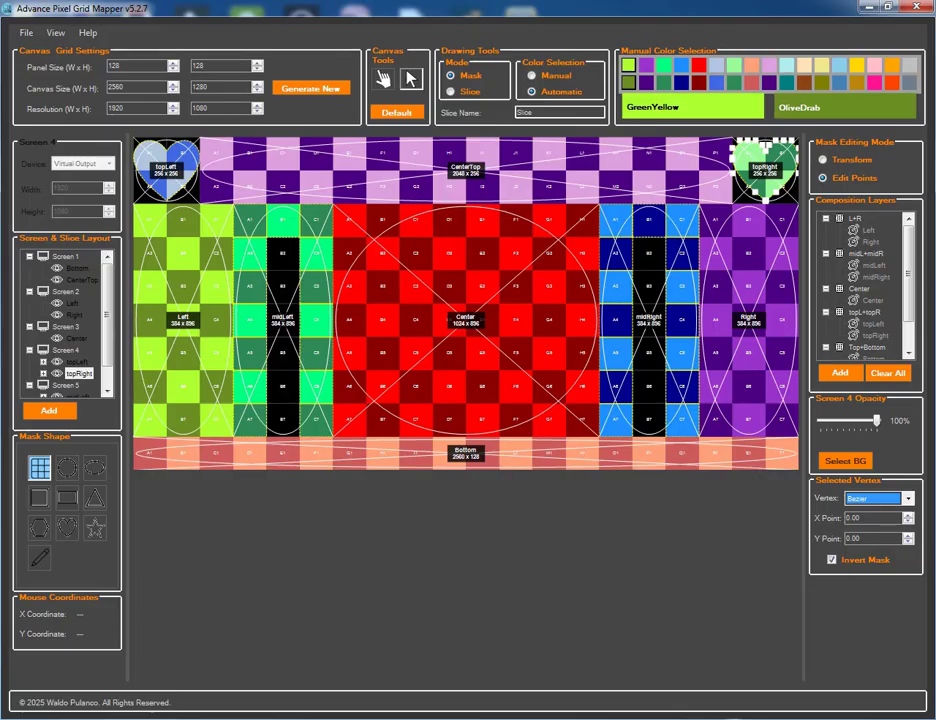
left_click(845, 161)
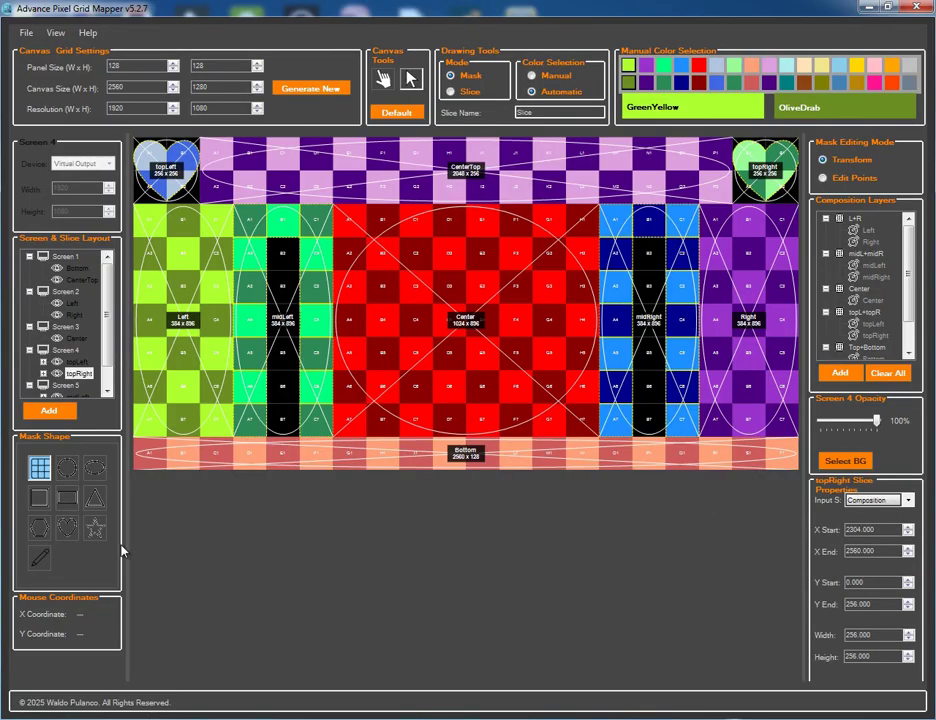
Check Screen 1's output device options and the device and resolution settings of Screens 2 to 5
scroll(107, 372, "down", 1)
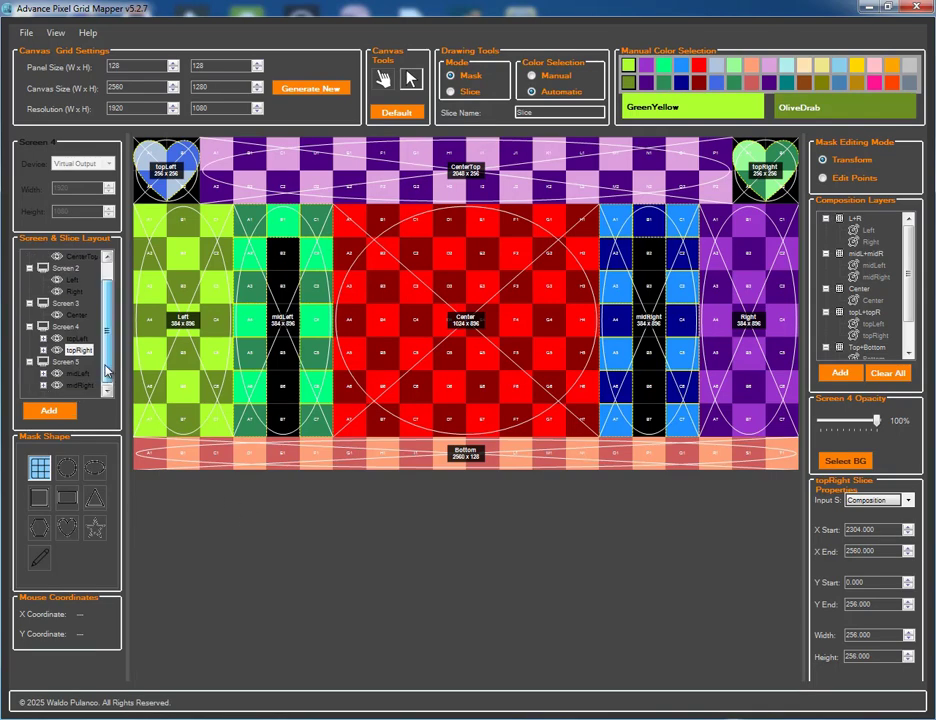
scroll(105, 330, "up", 1)
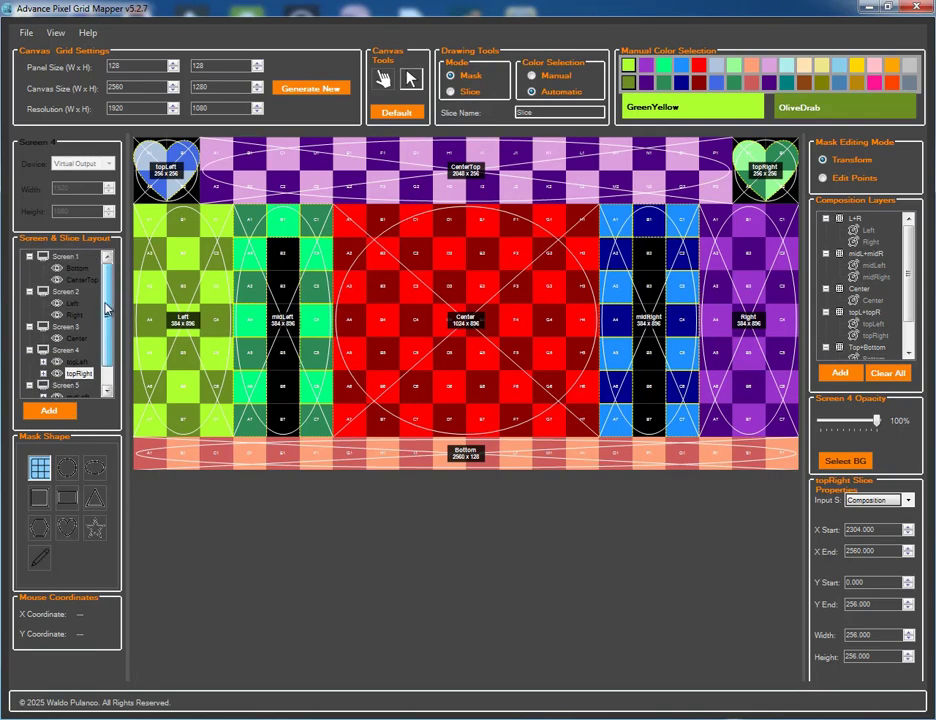
left_click(80, 257)
left_click(108, 165)
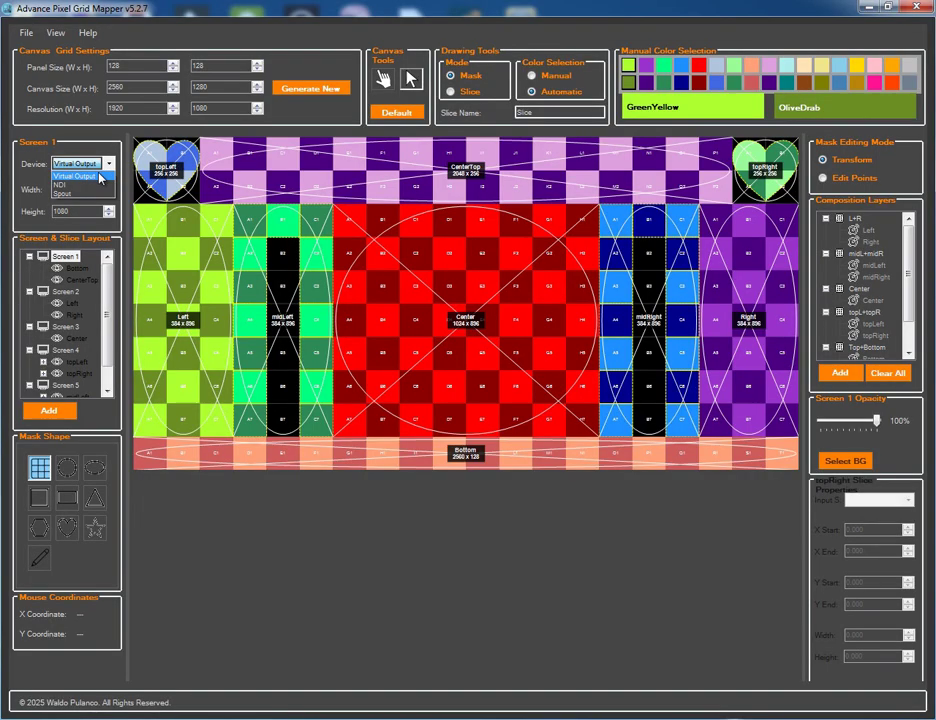
left_click(100, 179)
left_click(67, 292)
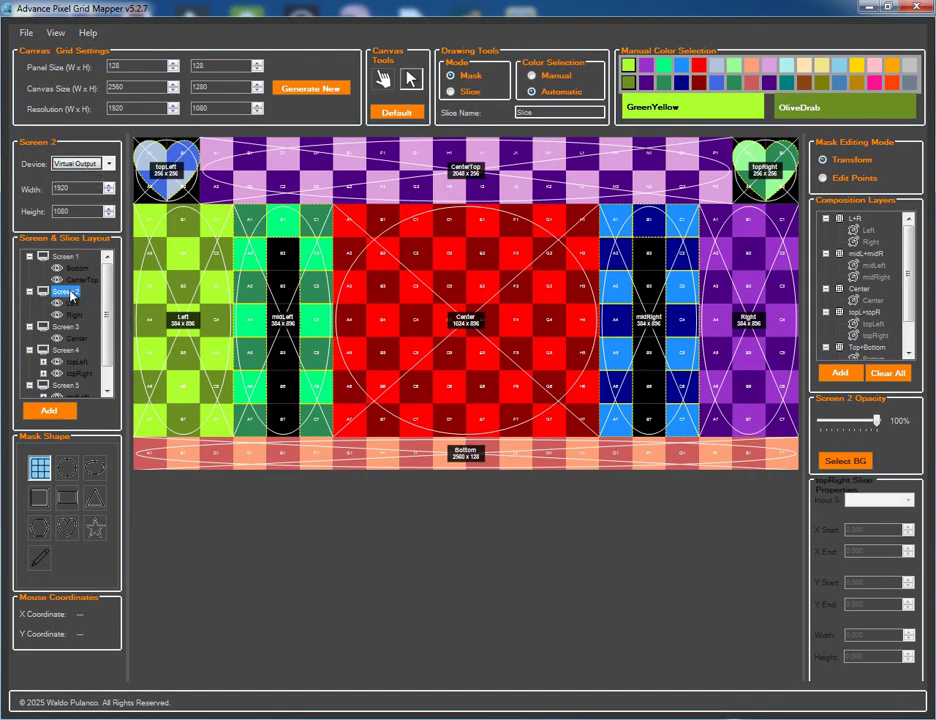
left_click(66, 327)
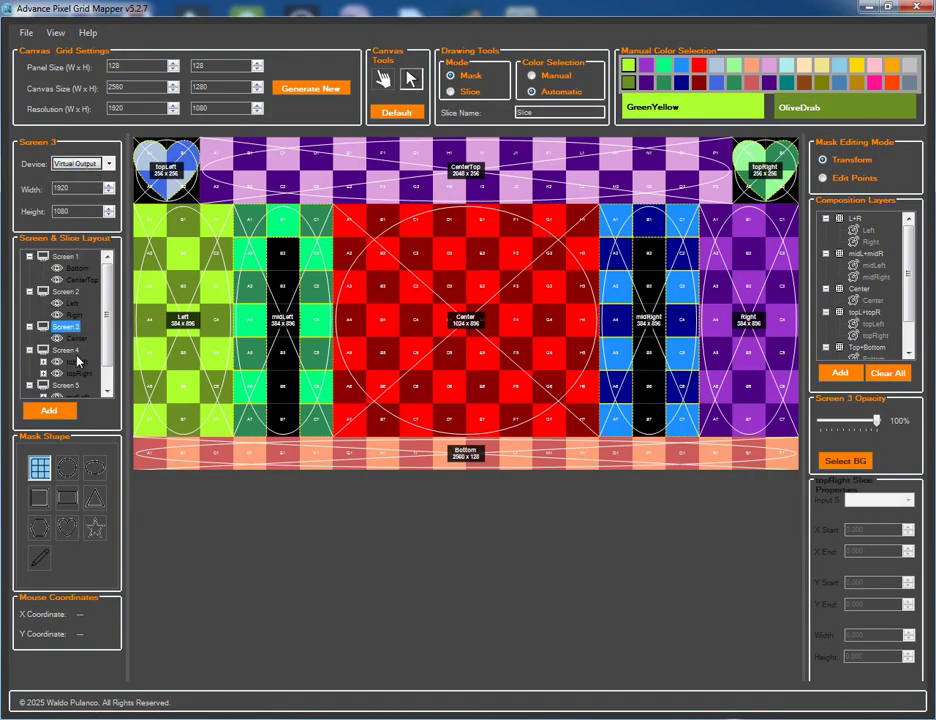
left_click(66, 350)
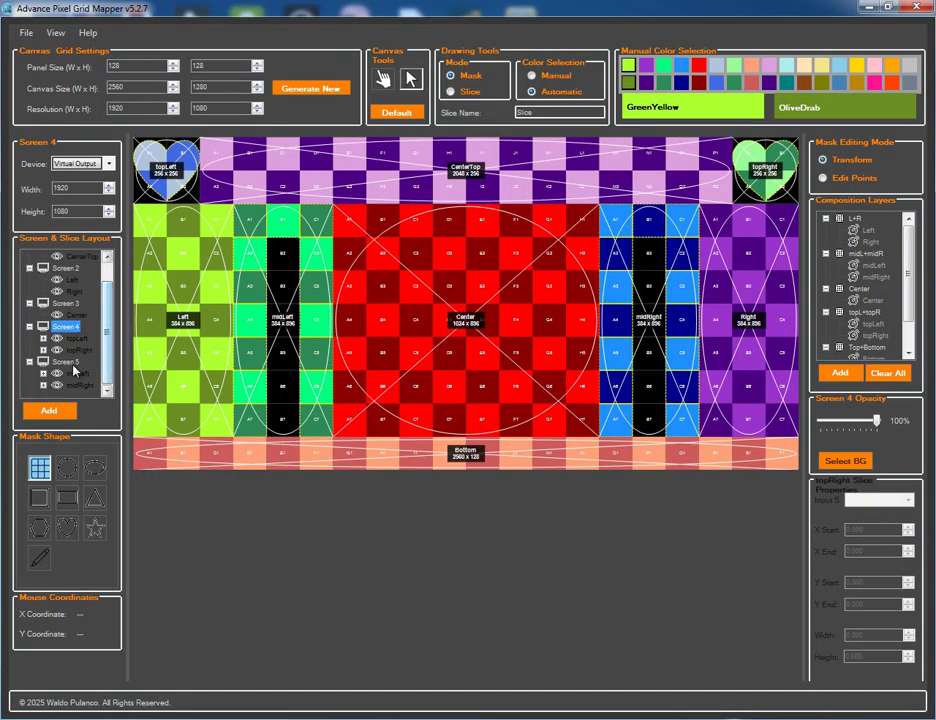
left_click(68, 362)
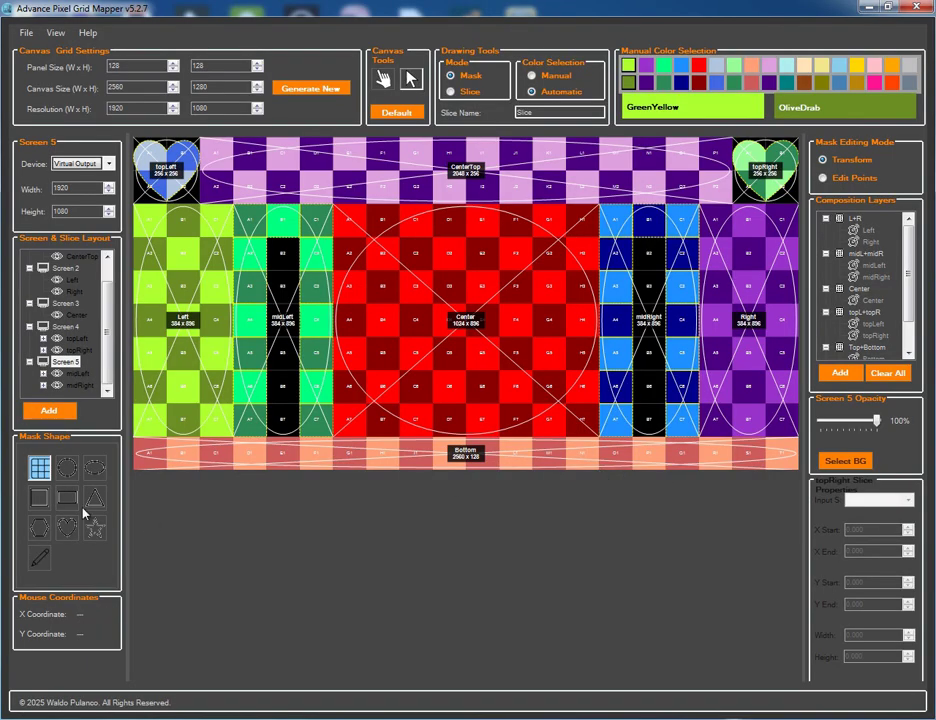
Apply an ellipse mask to the Bottom and CenterTop slices, keeping CenterTop's input source set to Composition
left_click(95, 470)
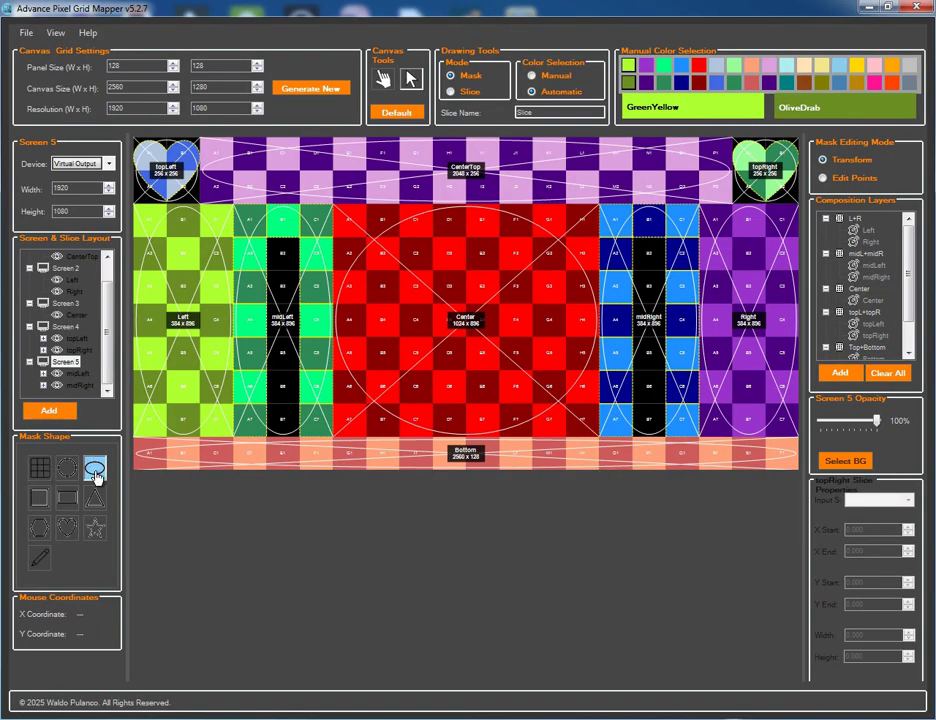
left_click(455, 461)
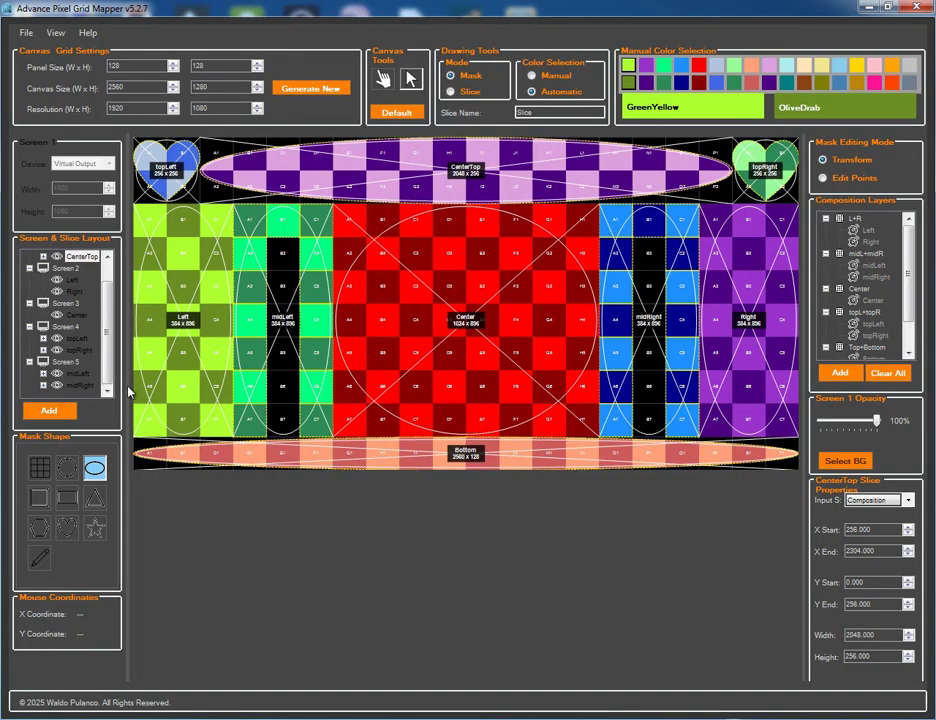
left_click(909, 500)
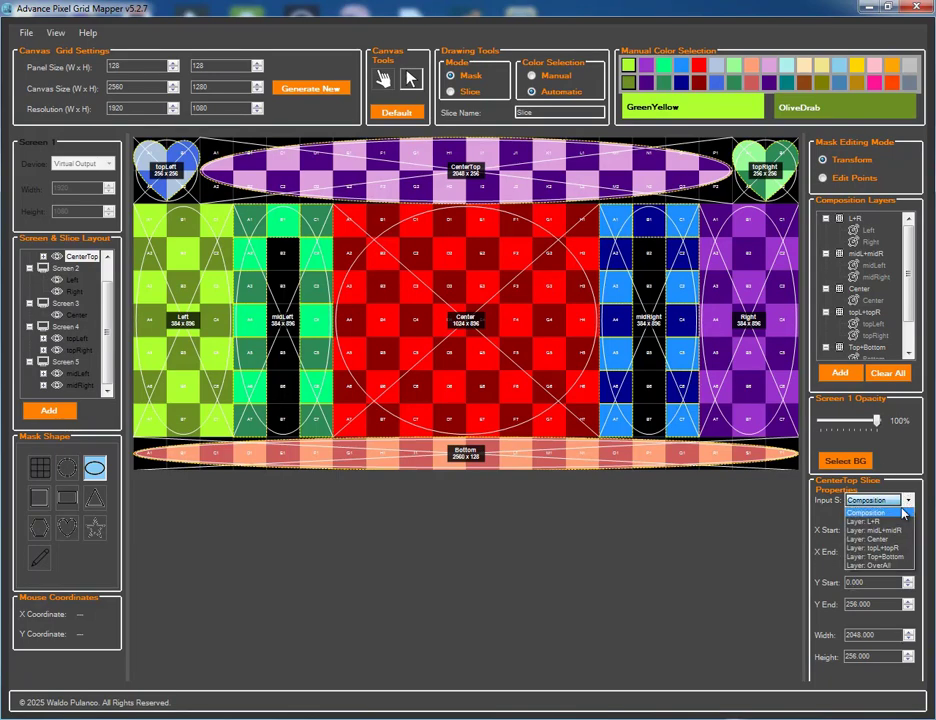
left_click(880, 513)
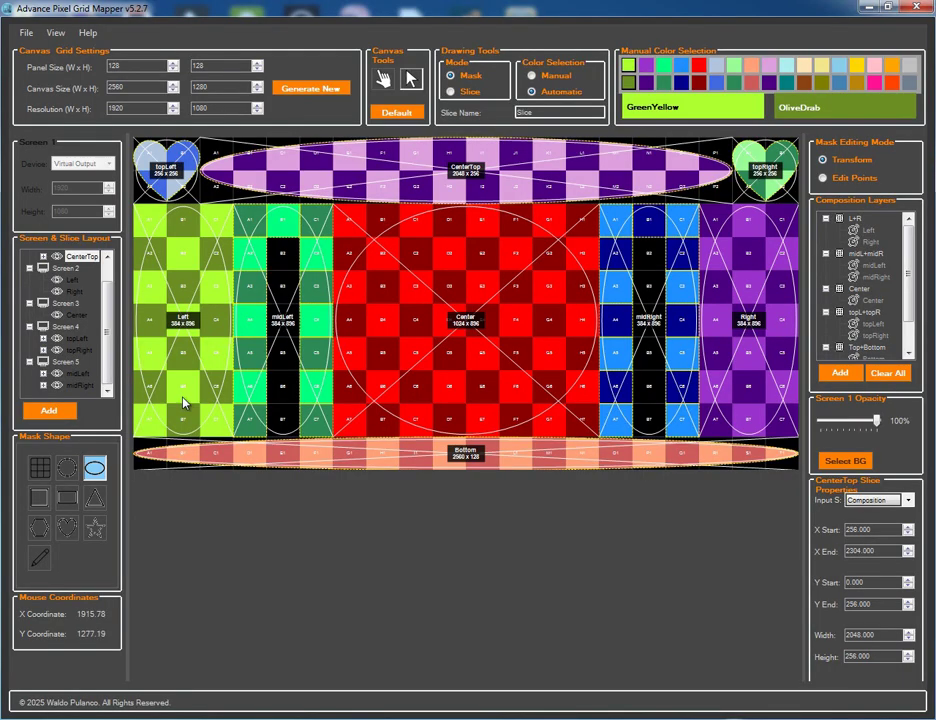
Save the project as a grid project file named test in the DonationCoder folder
left_click(22, 33)
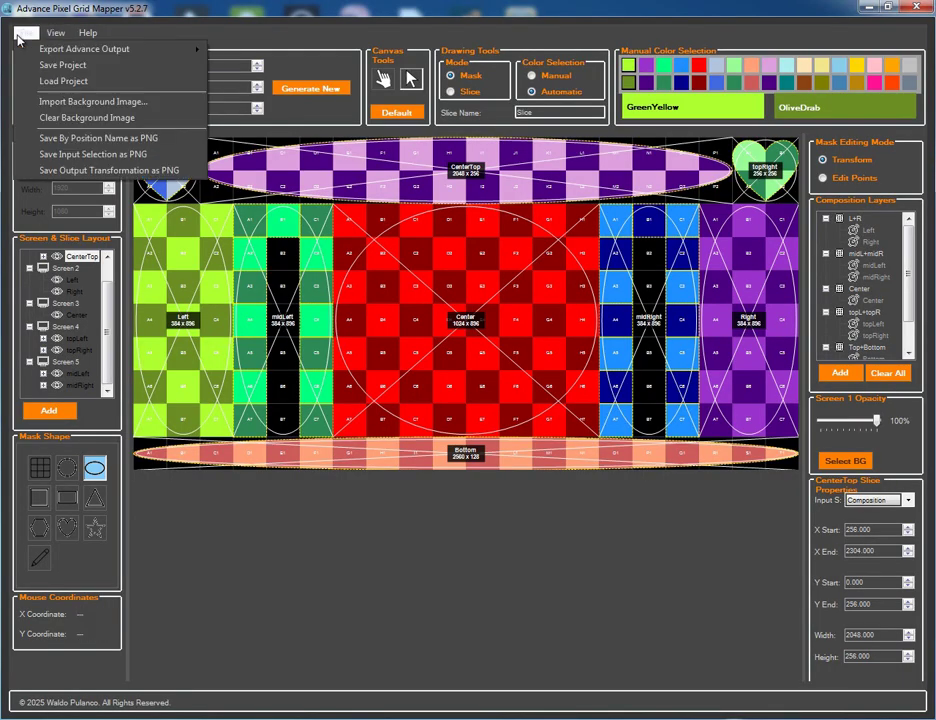
left_click(45, 64)
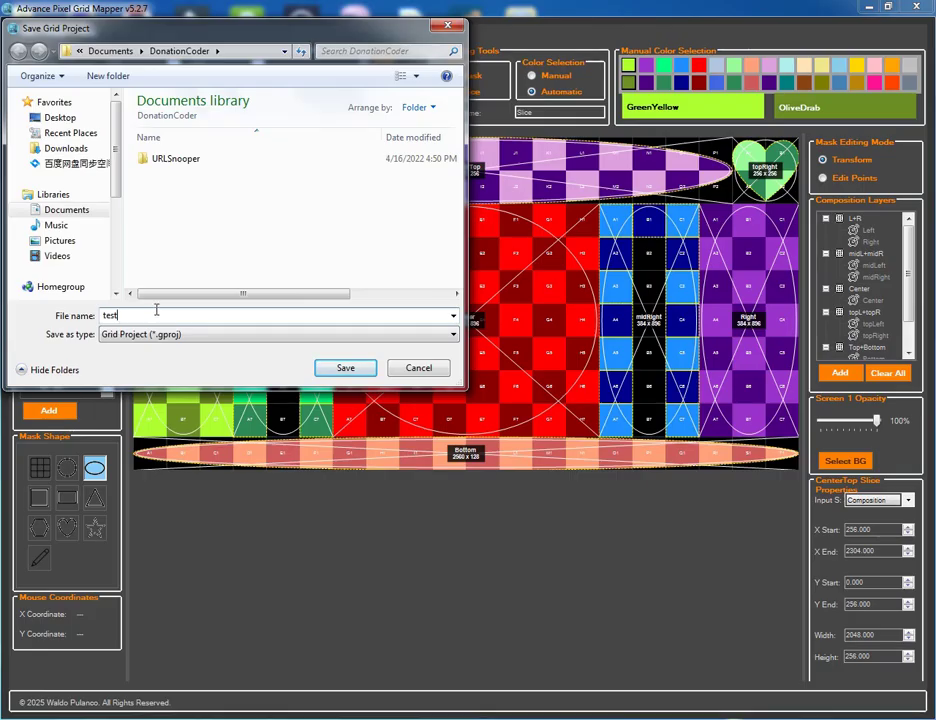
left_click(345, 372)
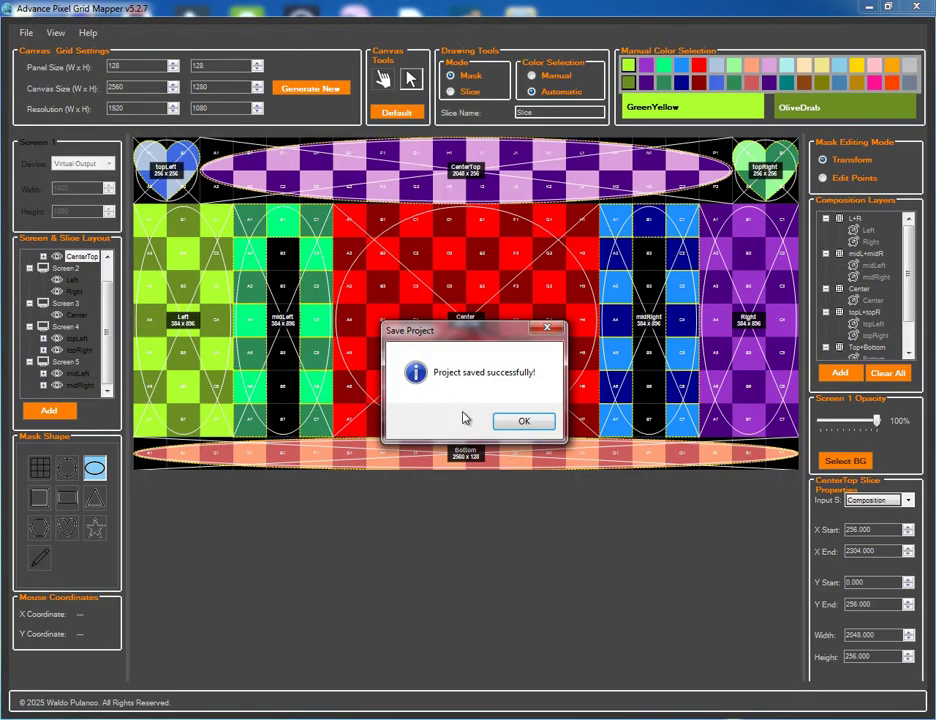
left_click(519, 424)
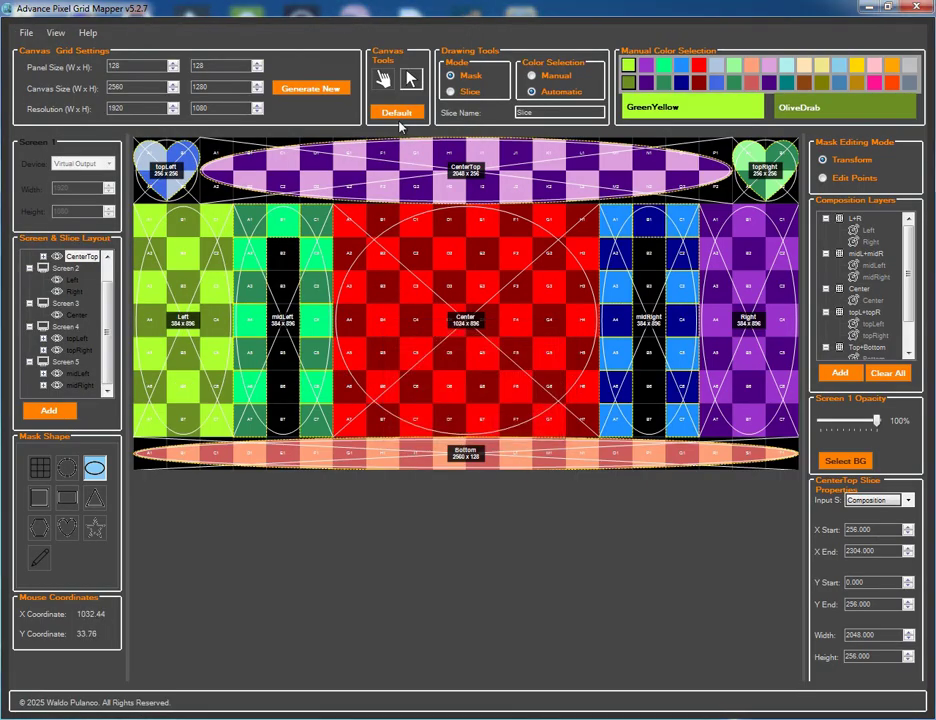
Clear the canvas by generating a new grid, and reload the saved project test.gproj
left_click(300, 88)
left_click(538, 421)
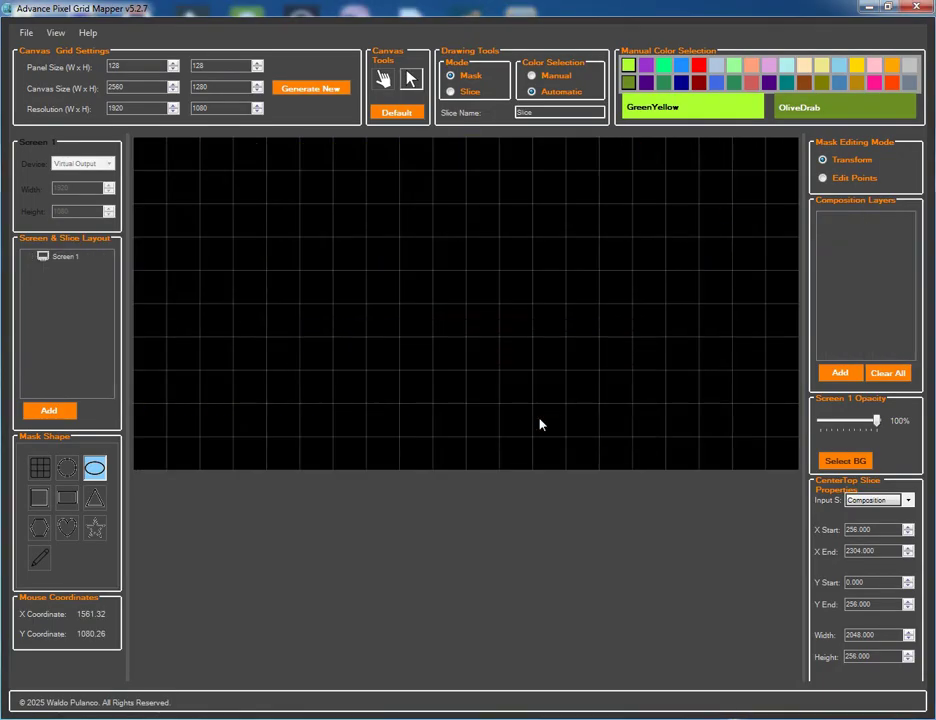
left_click(26, 32)
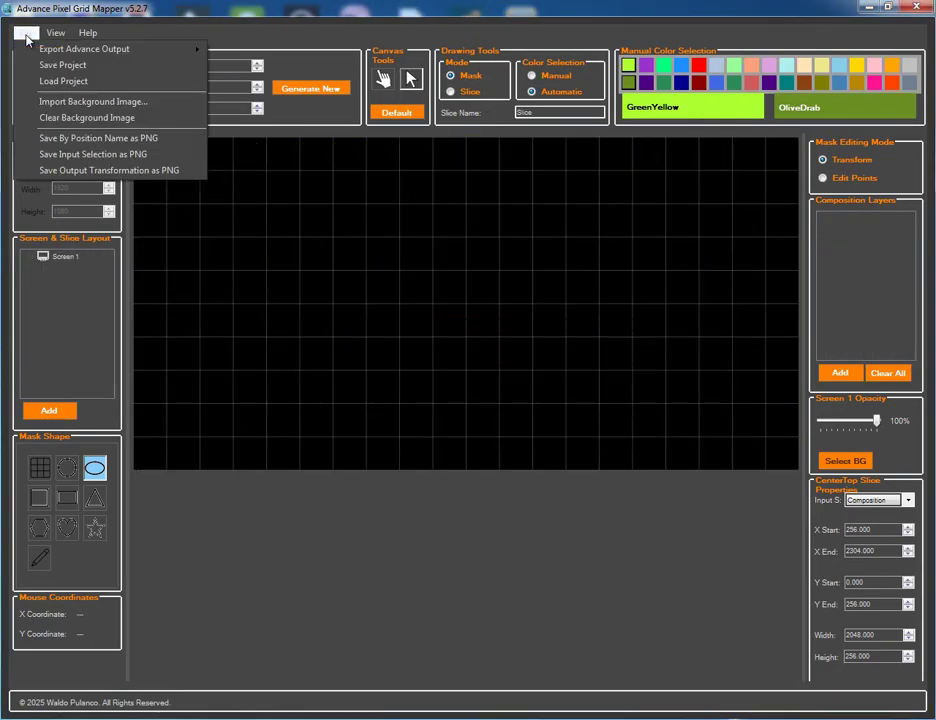
left_click(47, 80)
left_click(190, 176)
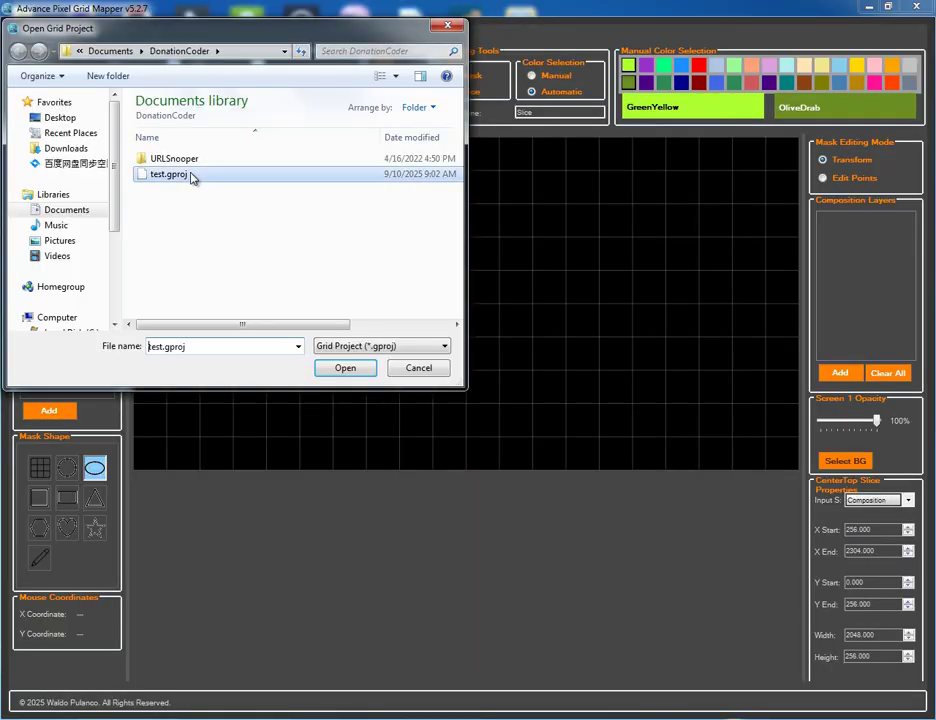
left_click(338, 372)
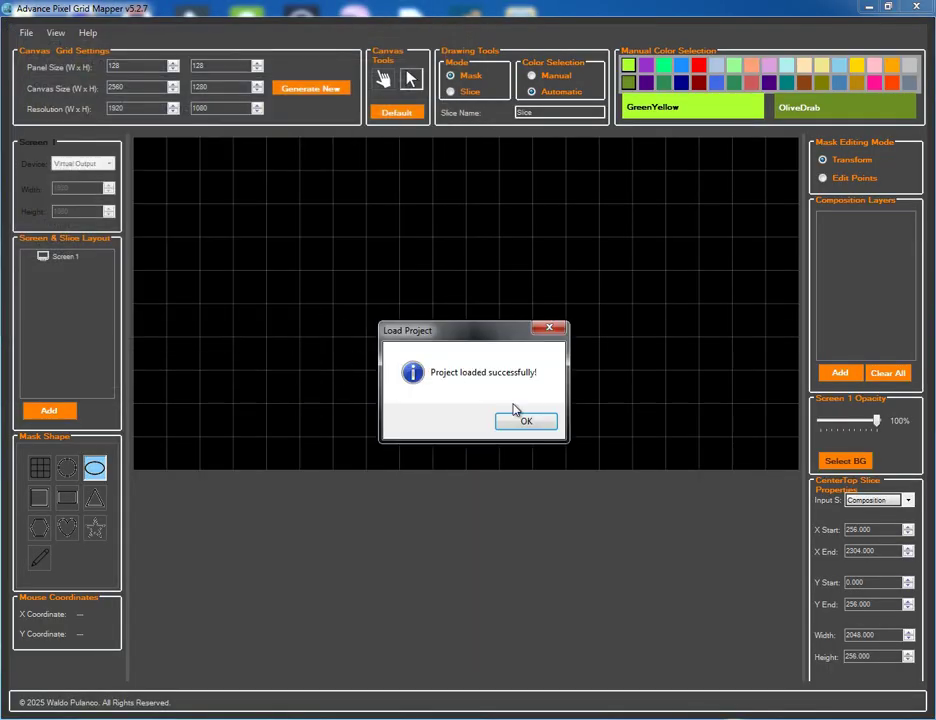
left_click(547, 425)
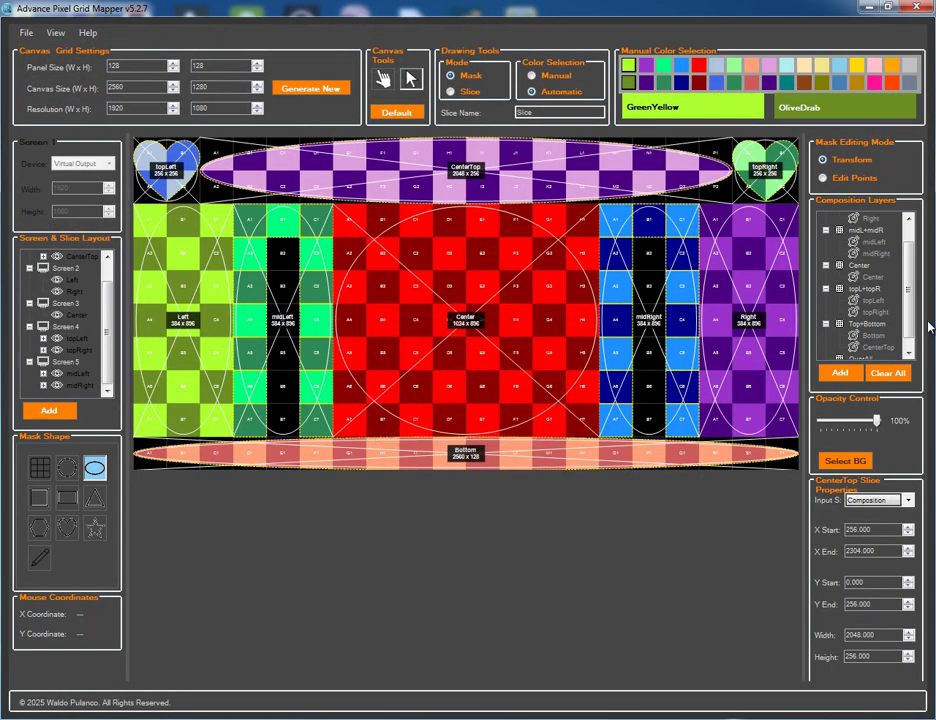
Review the reloaded composition layers and export the composition as a Resolume composition file
scroll(910, 330, "down", 1)
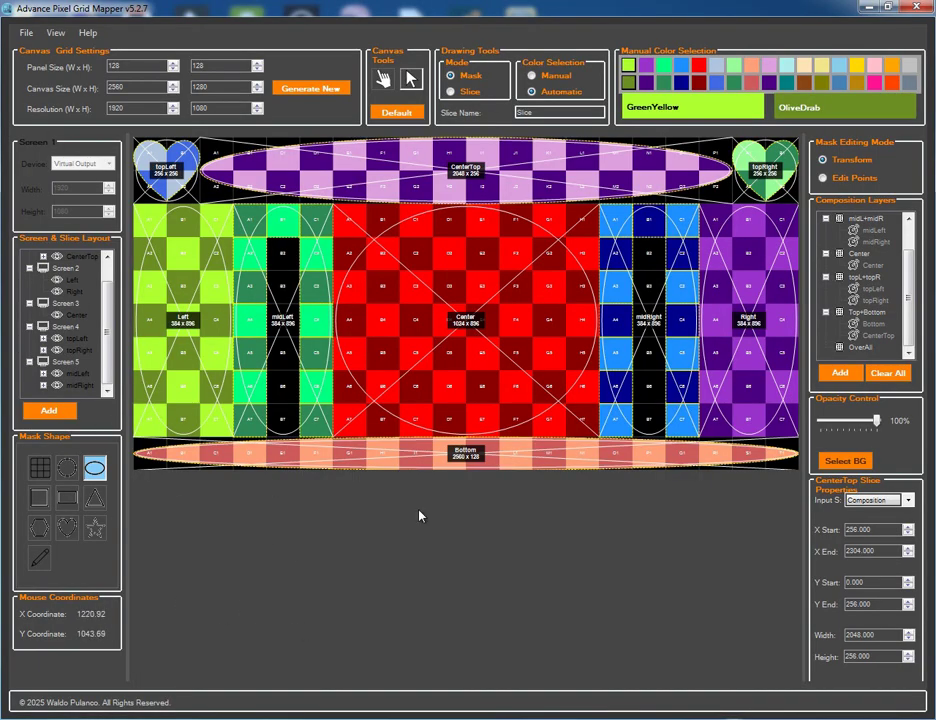
scroll(912, 300, "up", 3)
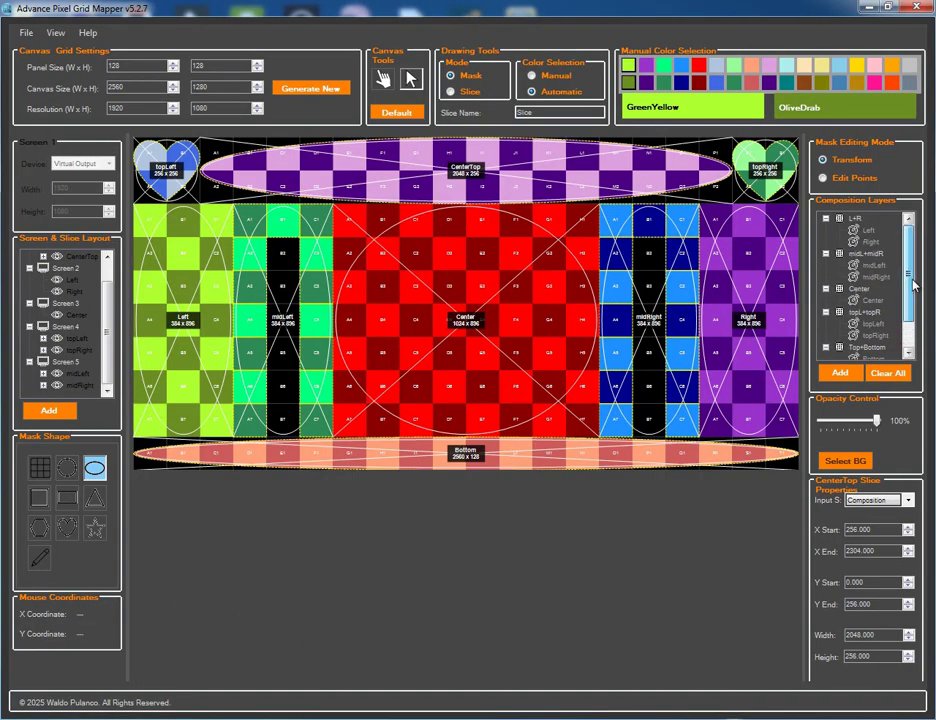
scroll(914, 308, "down", 3)
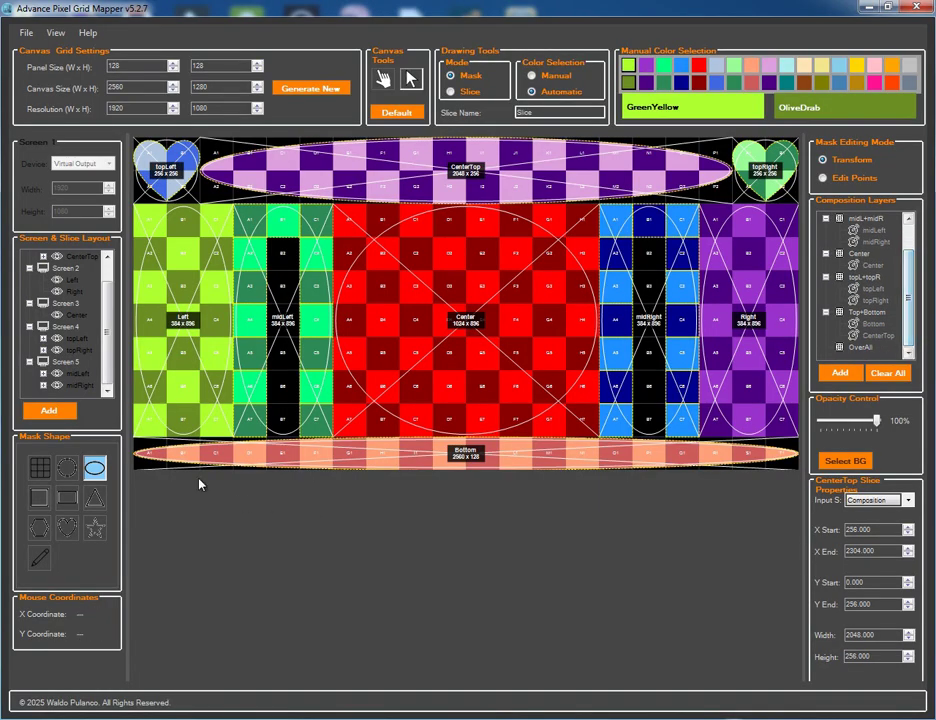
left_click(26, 33)
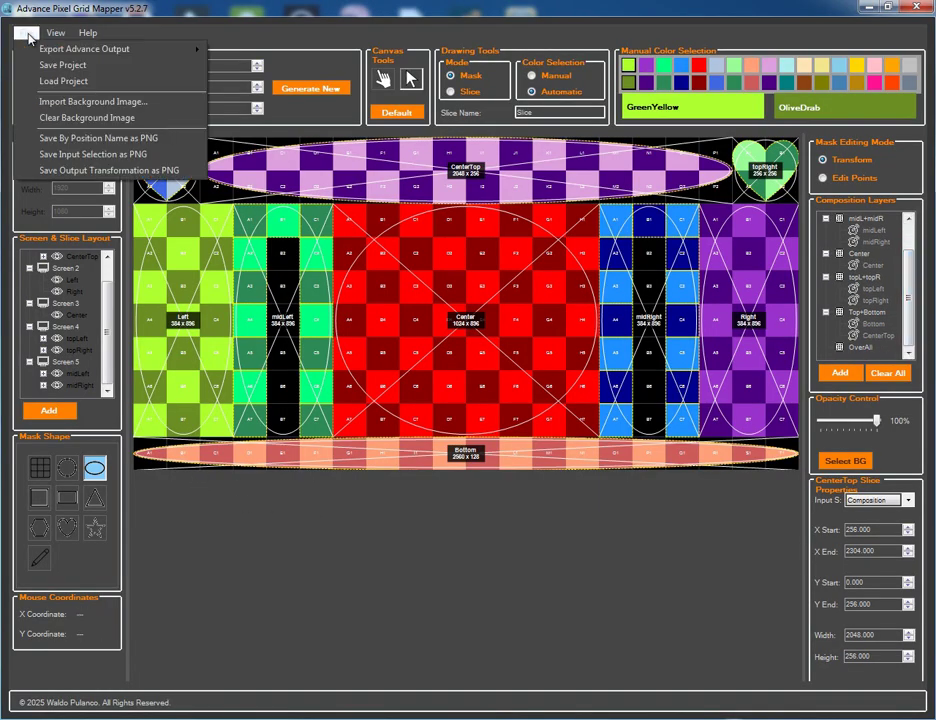
mouse_move(44, 48)
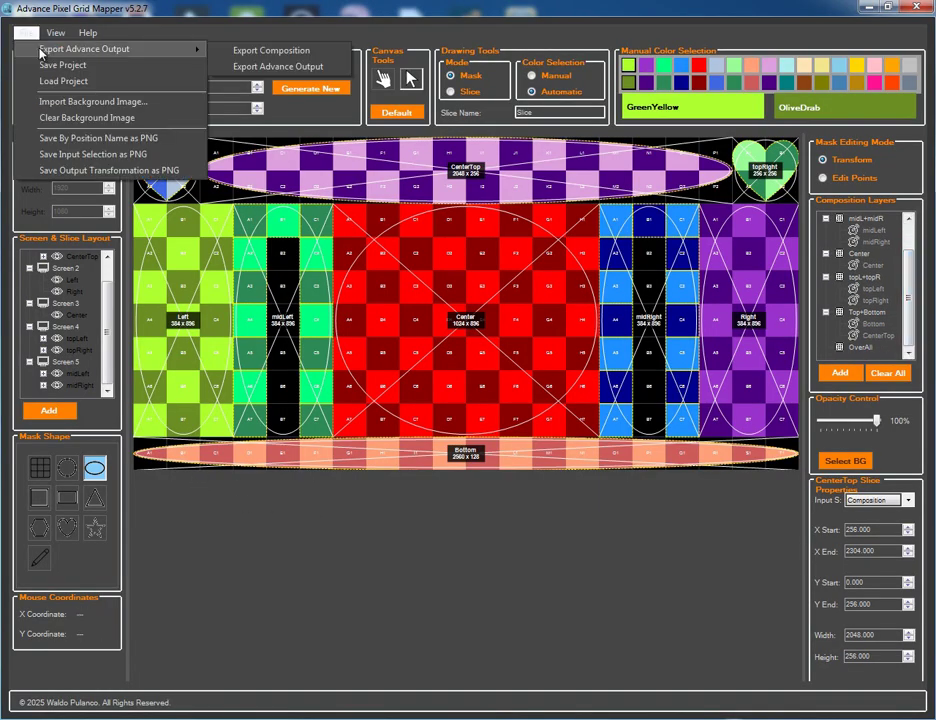
left_click(269, 56)
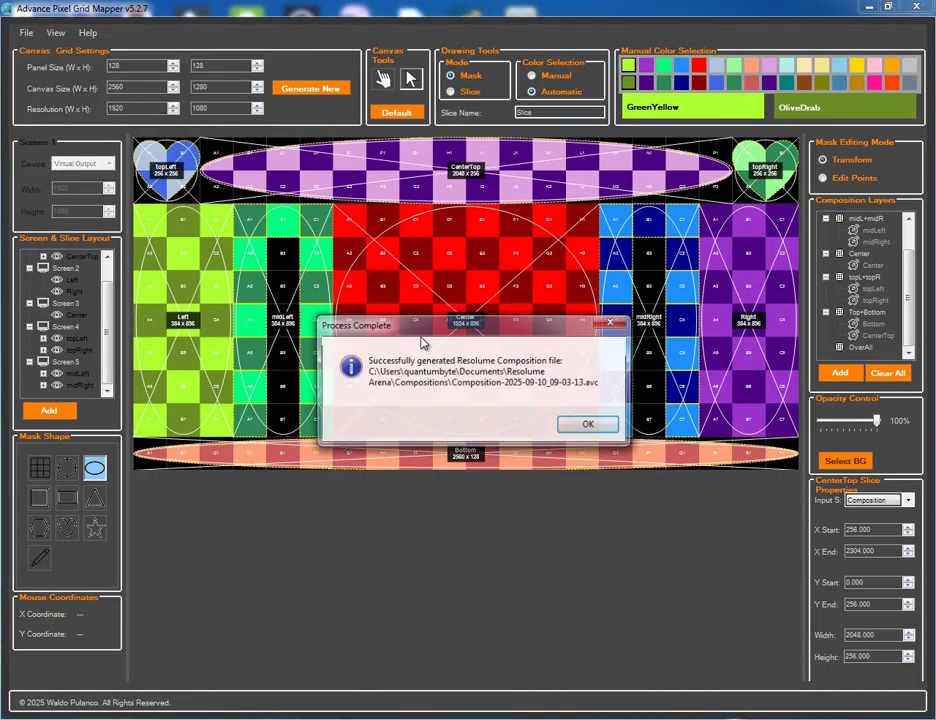
left_click(591, 366)
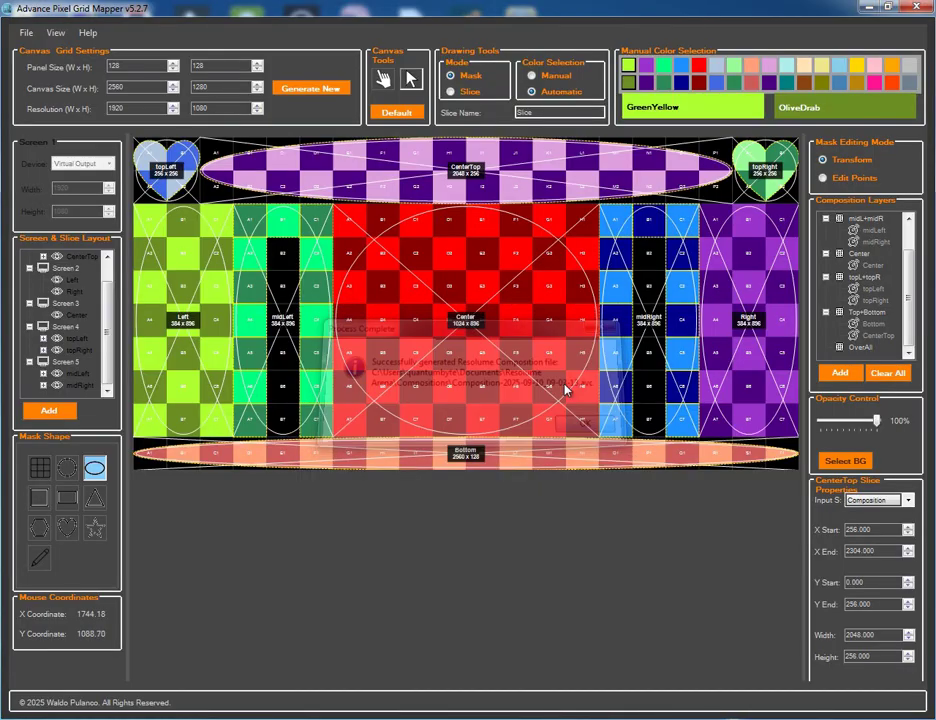
Export the advanced output as Resolume preset XML with its transformed grid image
left_click(26, 33)
mouse_move(100, 48)
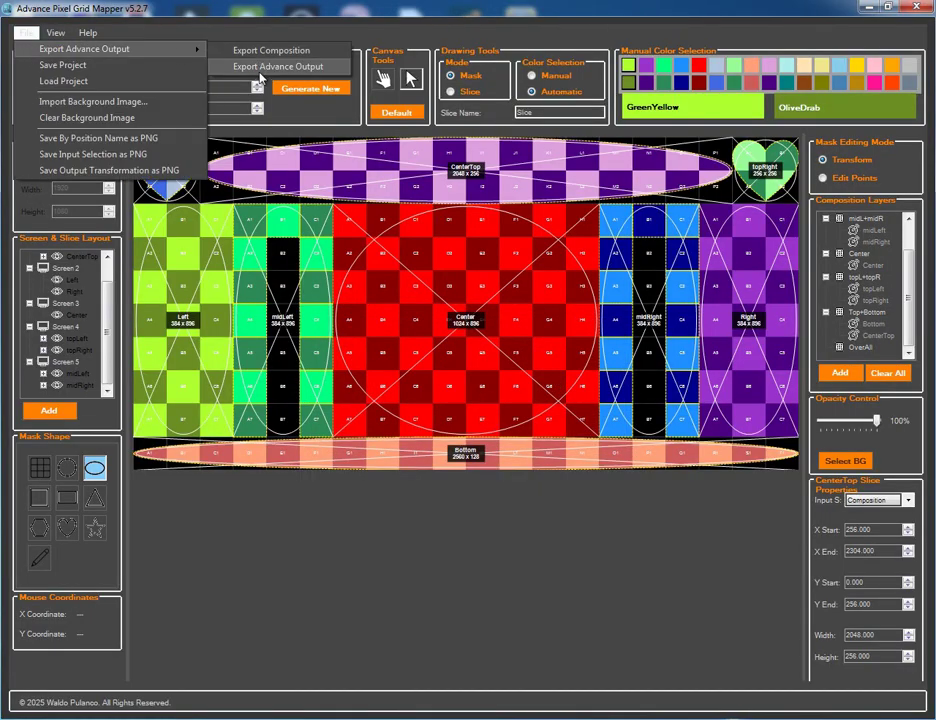
left_click(260, 72)
left_click(602, 486)
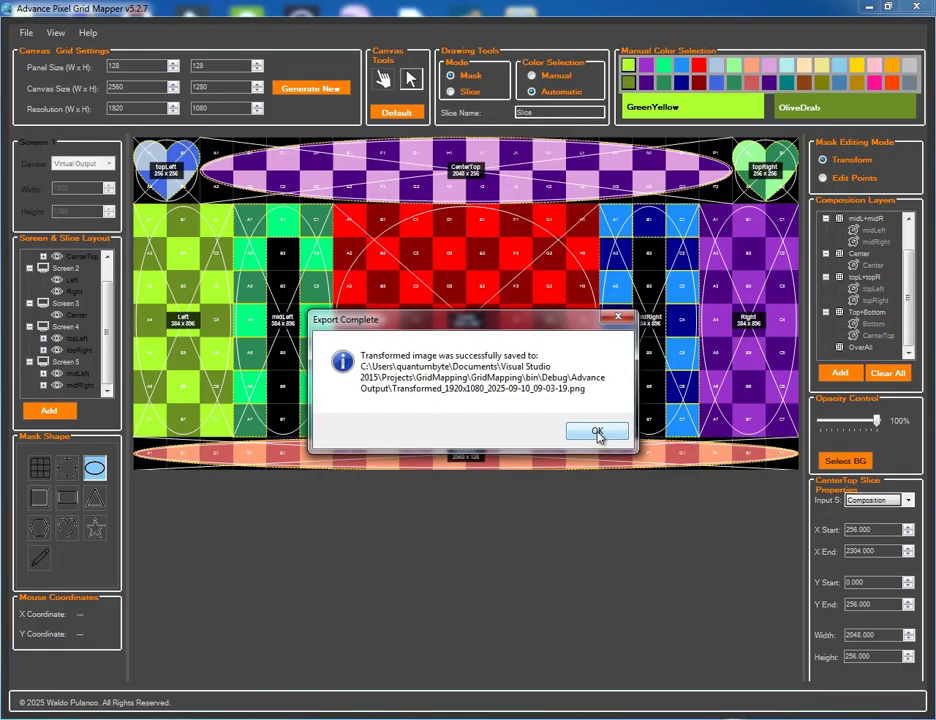
left_click(597, 432)
left_click(597, 433)
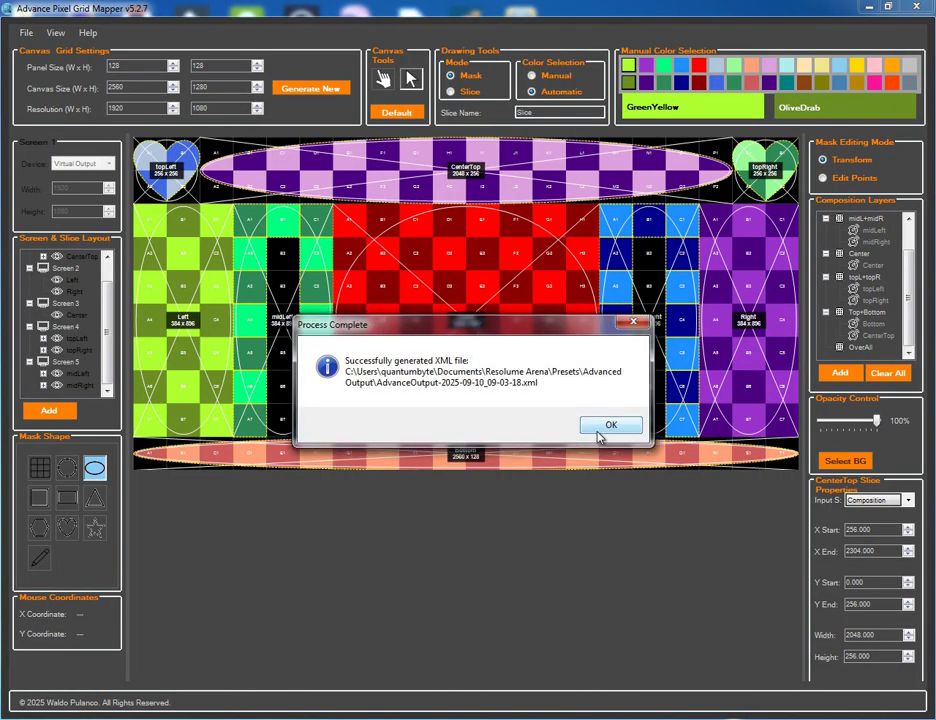
left_click(612, 428)
Minimize the open windows and launch Resolume Arena 7 from the desktop
left_click(869, 9)
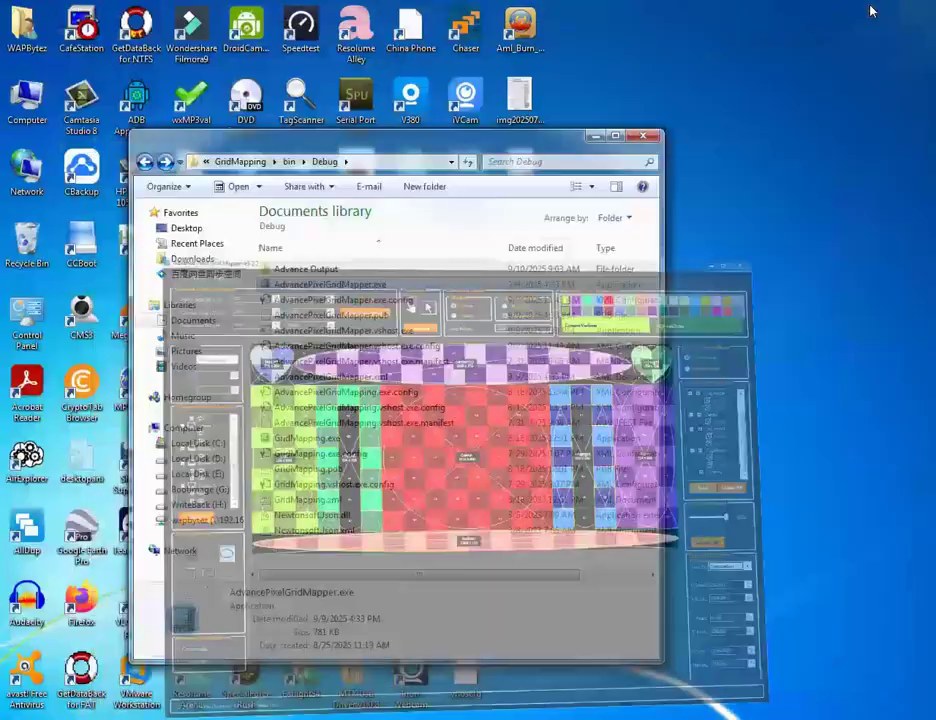
left_click(593, 137)
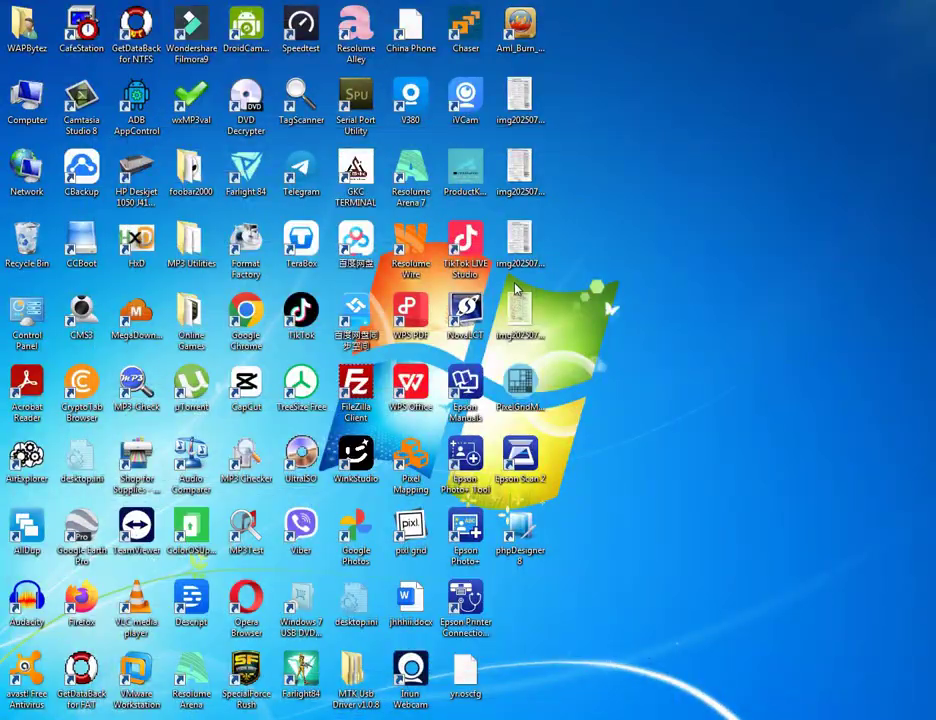
double_click(410, 178)
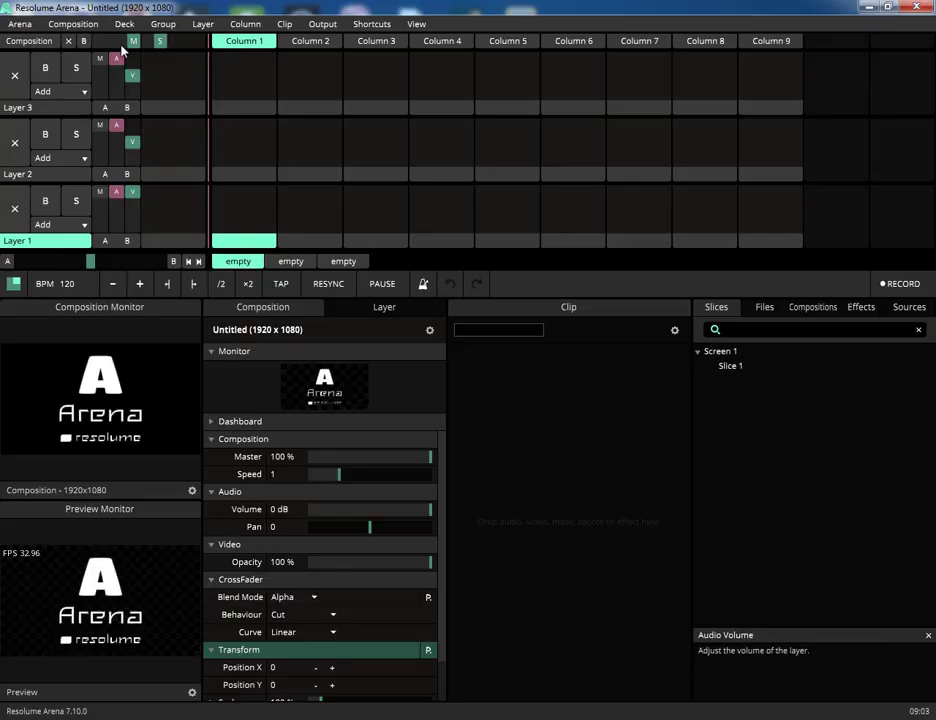
Open the exported Composition-2025-09-10_09-03-13.avc without saving the current composition, and look through its layers
left_click(86, 28)
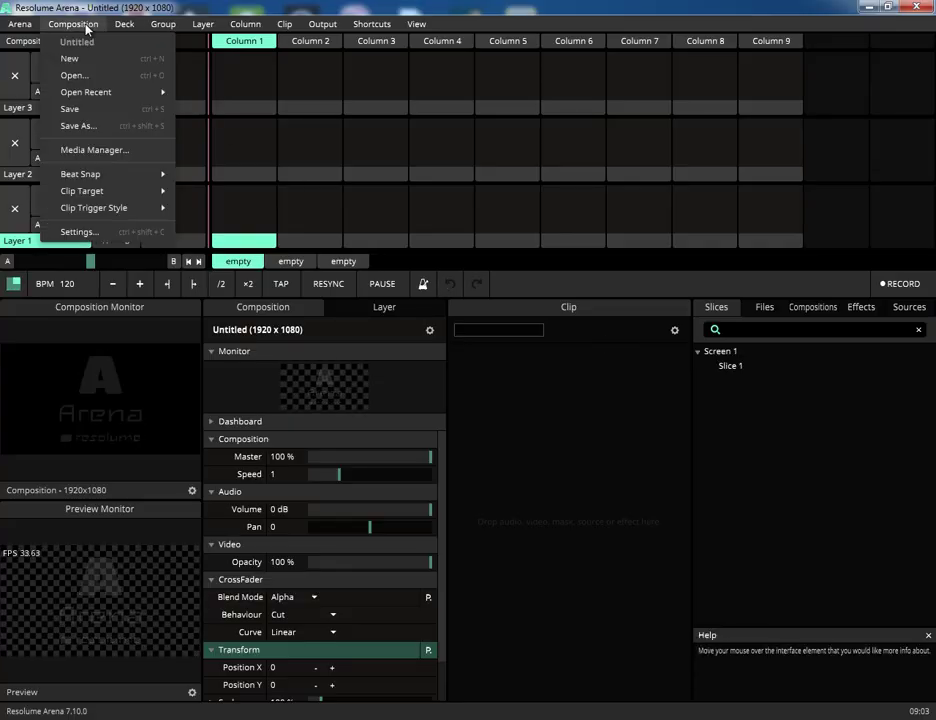
left_click(75, 76)
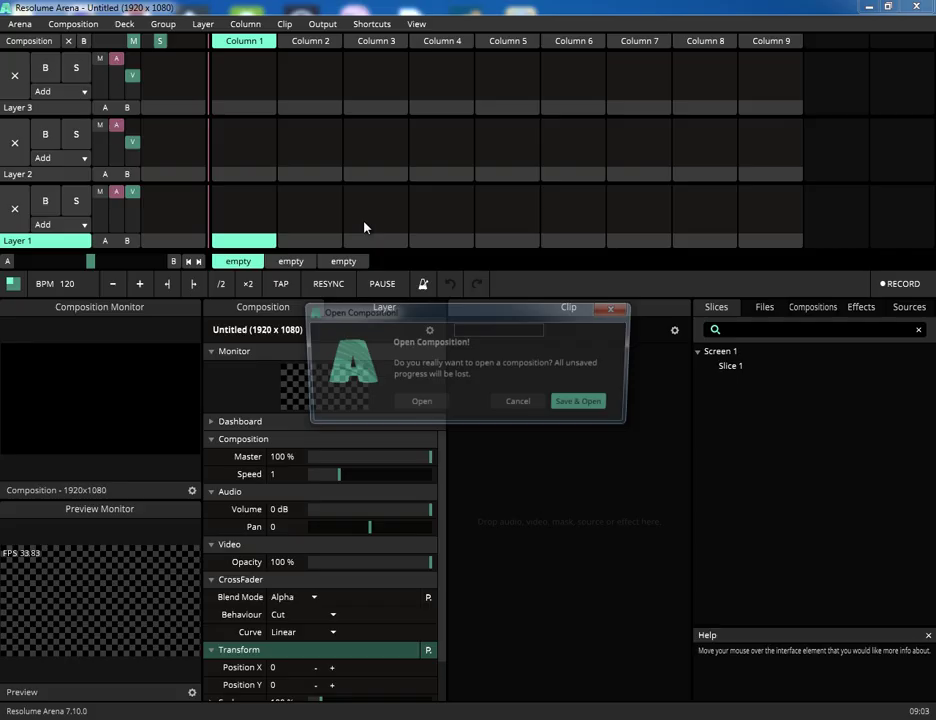
left_click(418, 404)
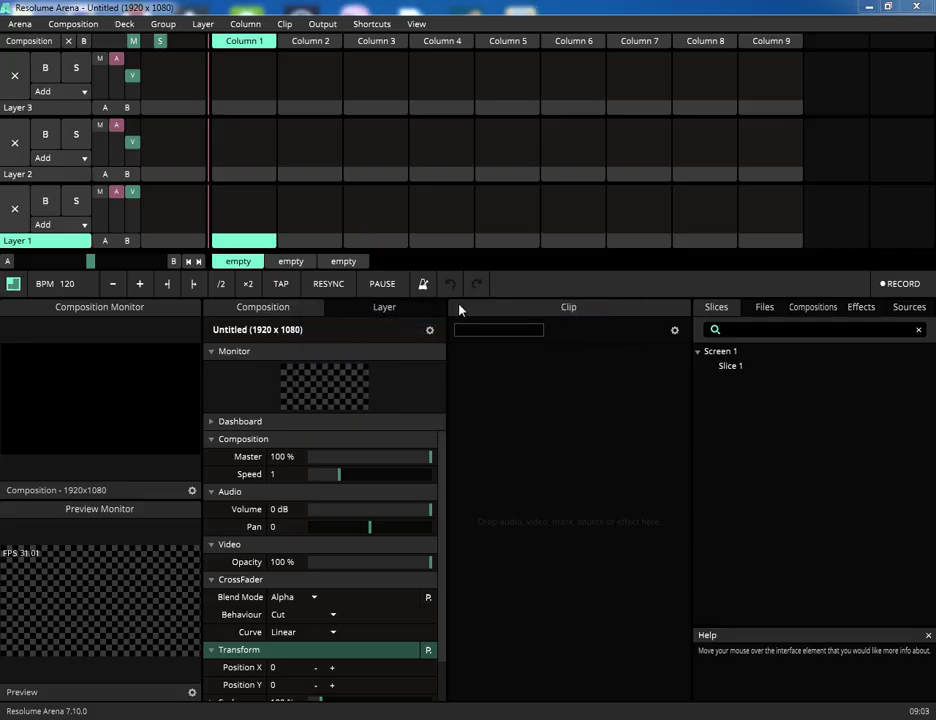
left_click(445, 321)
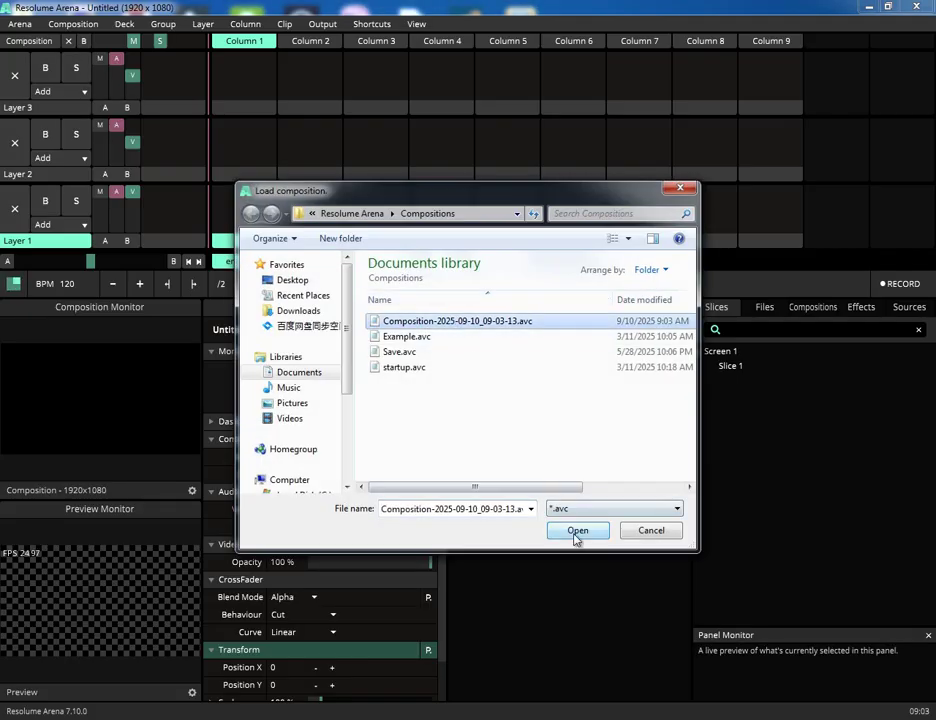
left_click(577, 531)
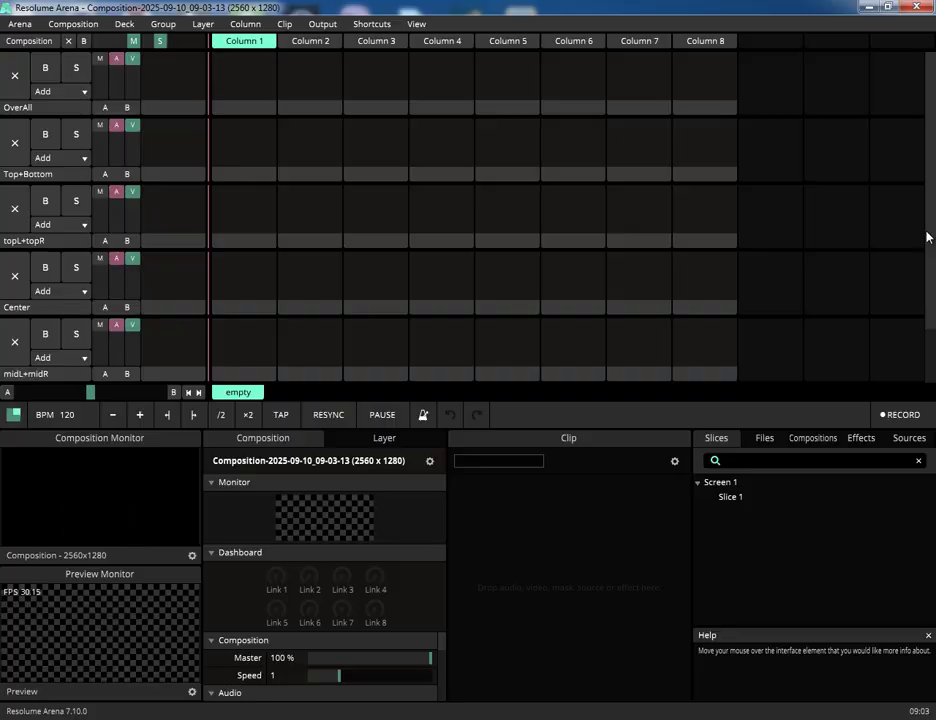
scroll(930, 225, "up", 1)
scroll(900, 240, "down", 1)
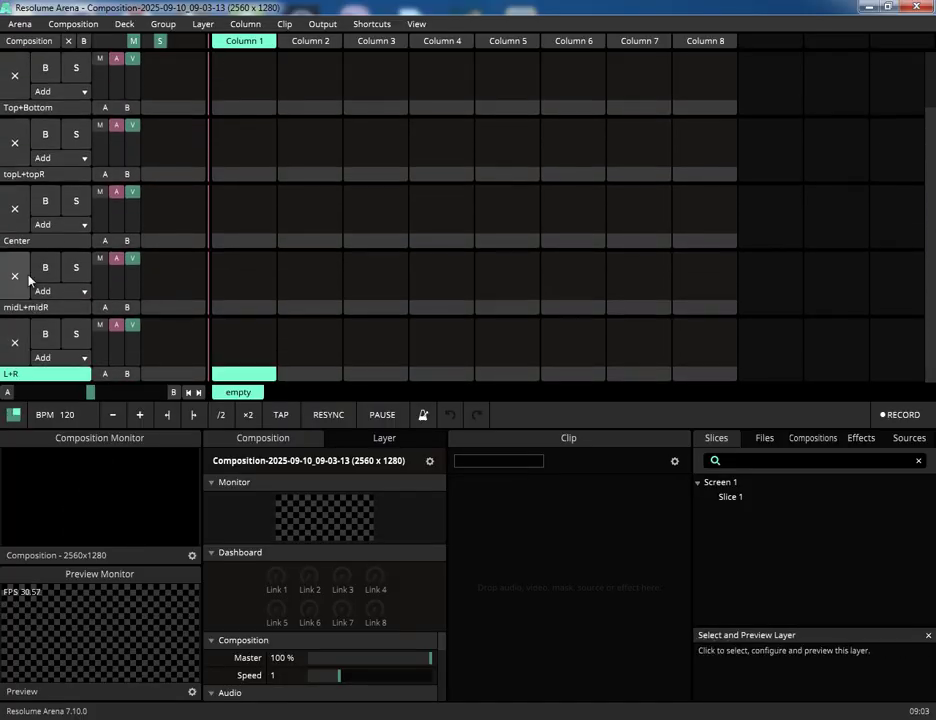
Load the AdvanceOutput-2025-09-10_09-03-18 preset in Resolume's Advanced Output
left_click(318, 24)
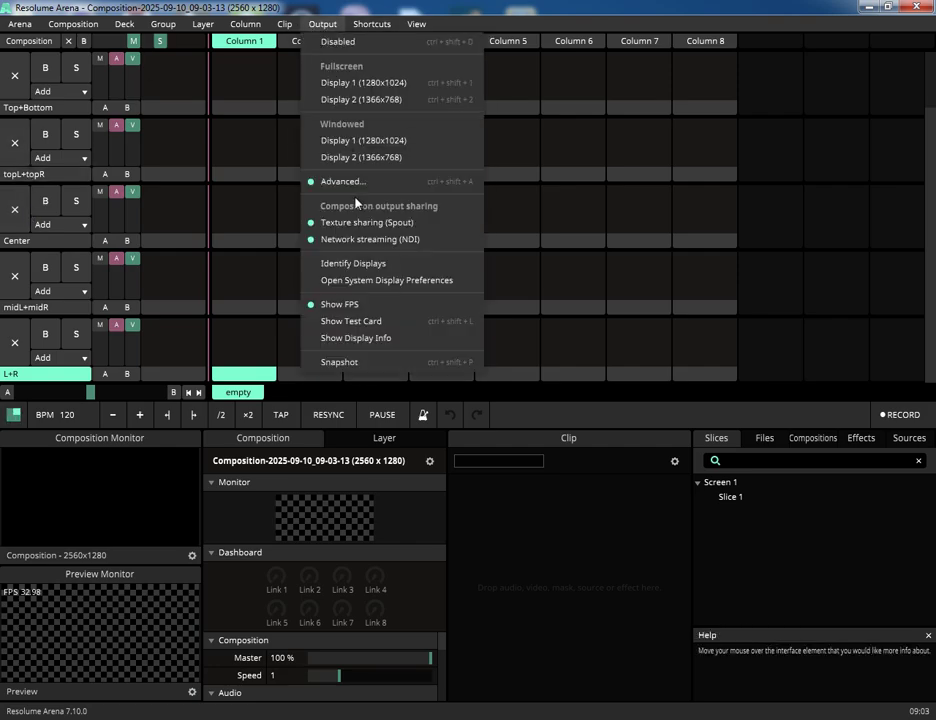
left_click(344, 181)
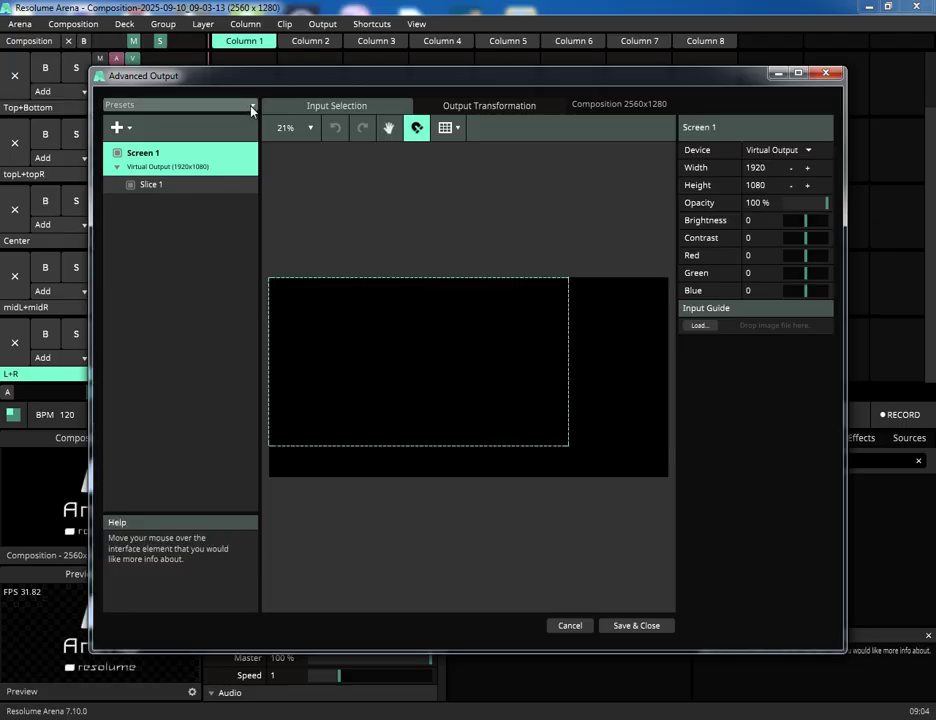
left_click(251, 107)
left_click(230, 141)
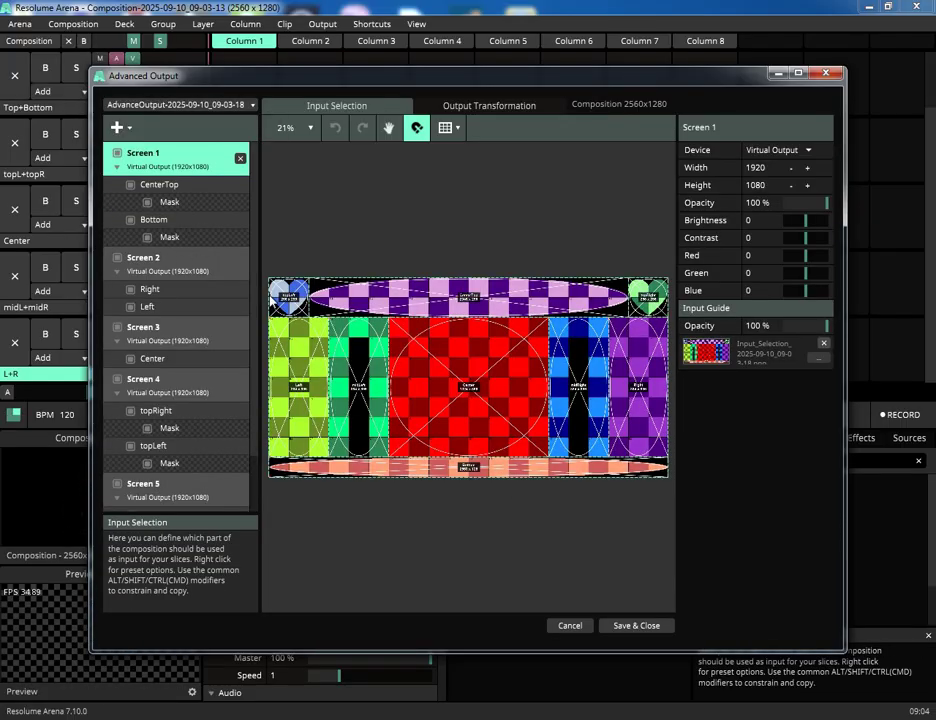
Examine the loaded preset's five screens with their slices and masks in the input selection
left_click(166, 202)
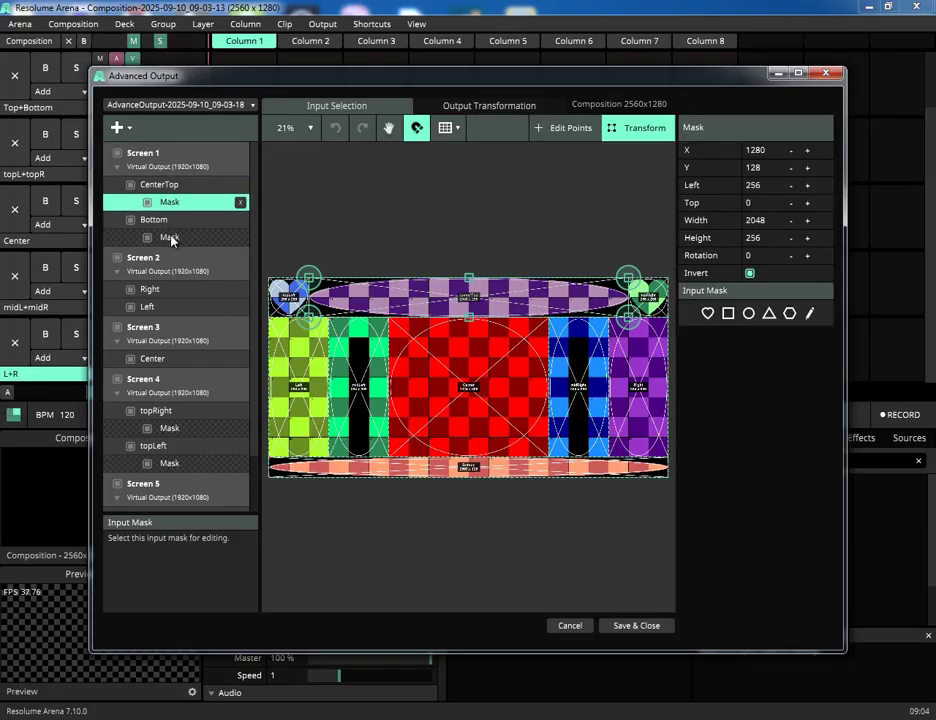
left_click(171, 239)
left_click(143, 153)
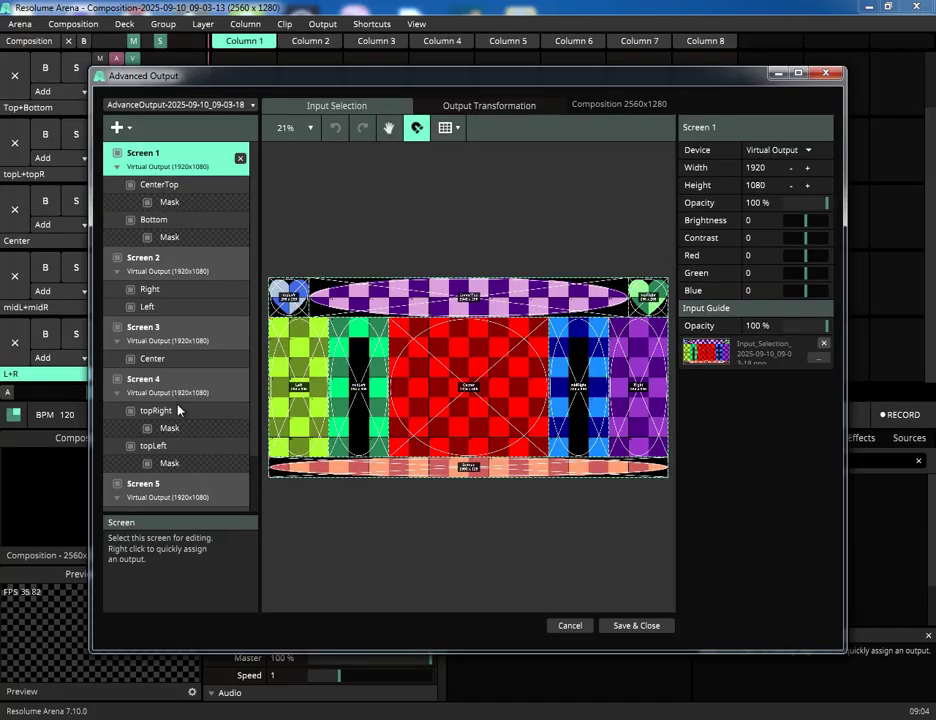
scroll(184, 357, "down", 2)
scroll(190, 443, "up", 2)
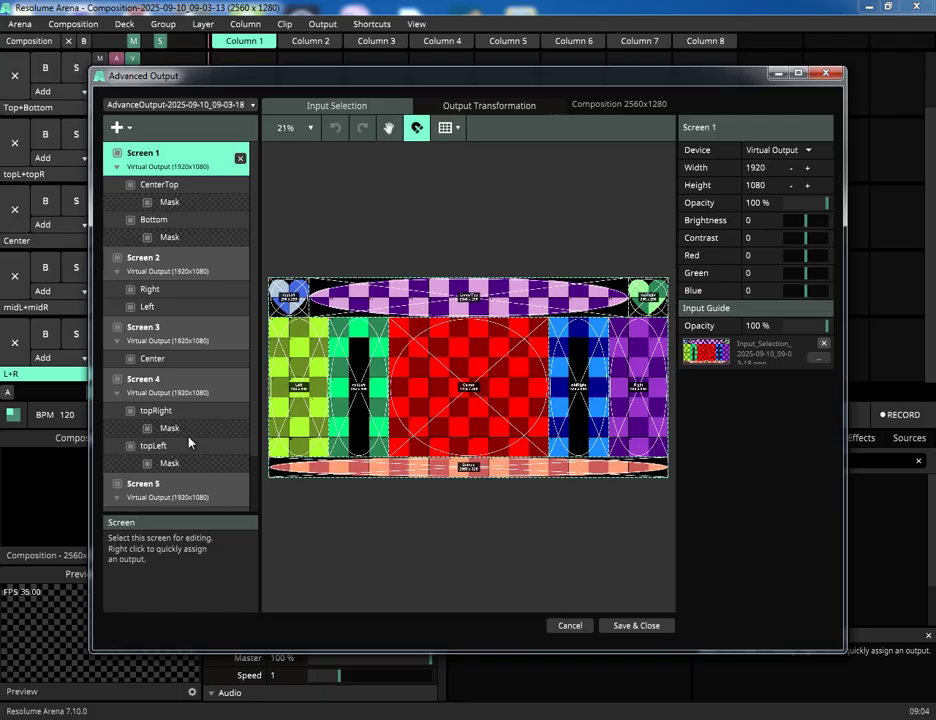
left_click(165, 270)
left_click(170, 334)
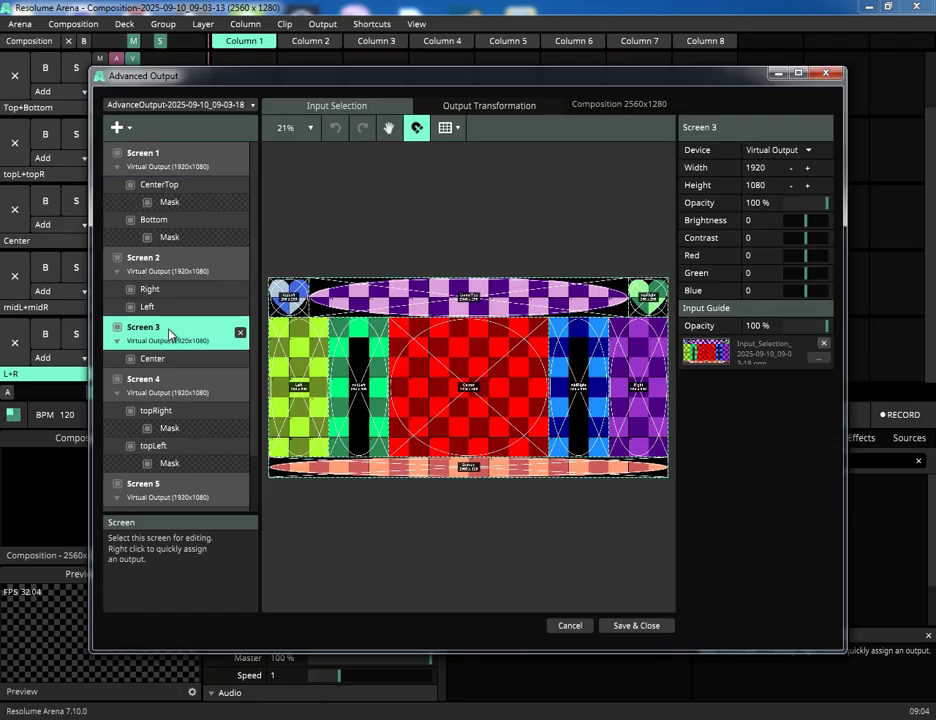
left_click(172, 391)
scroll(184, 492, "down", 2)
left_click(194, 445)
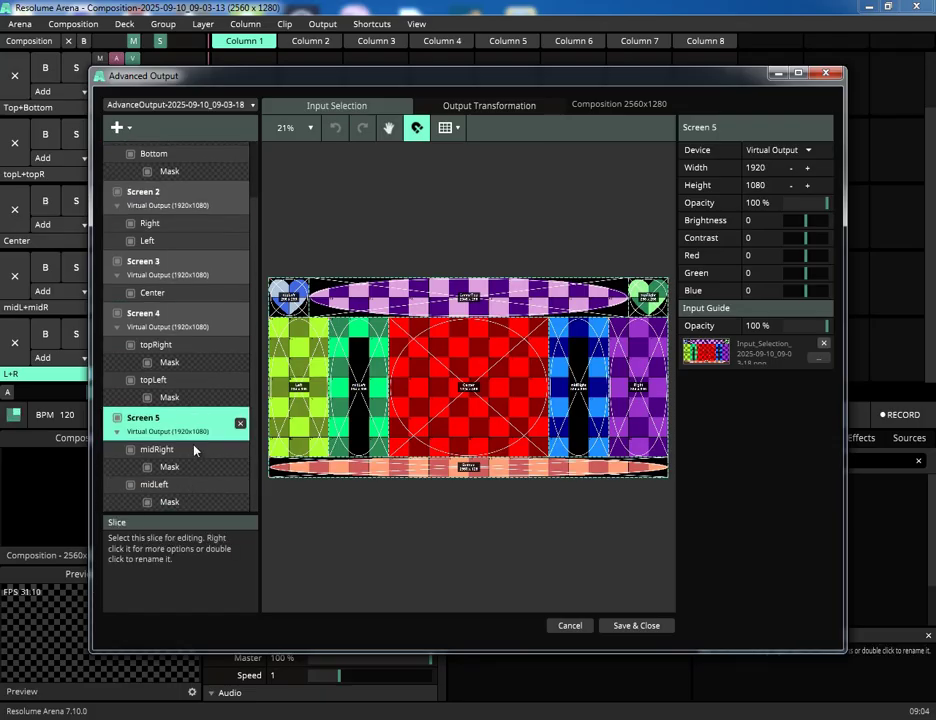
scroll(194, 450, "up", 1)
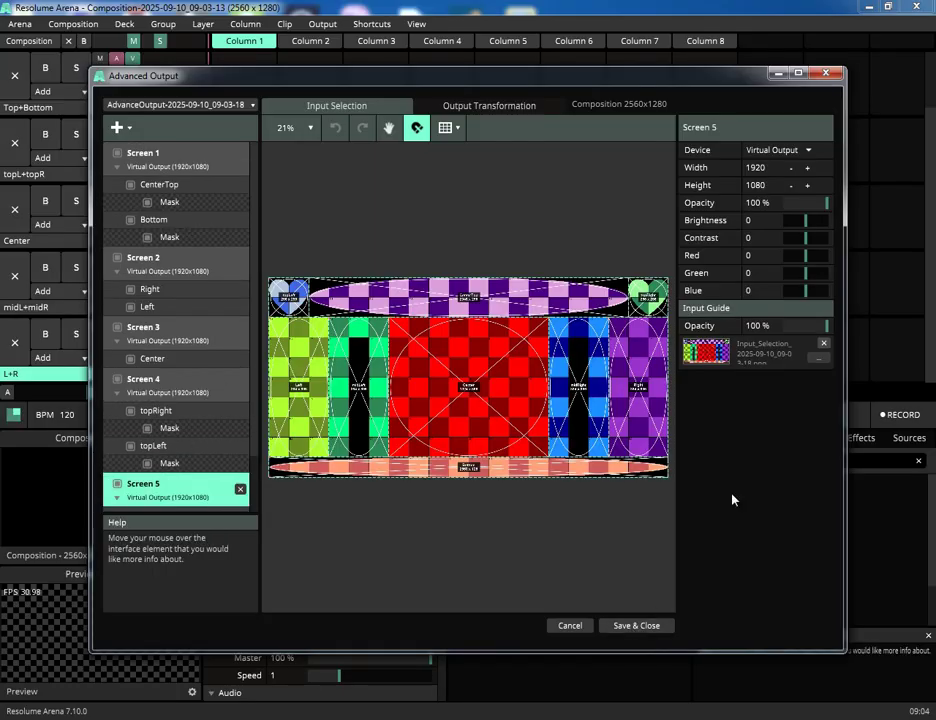
Compare the preset's input selection with its output transformation, check Screen 5's device options, and save and close the advanced output
left_click(445, 105)
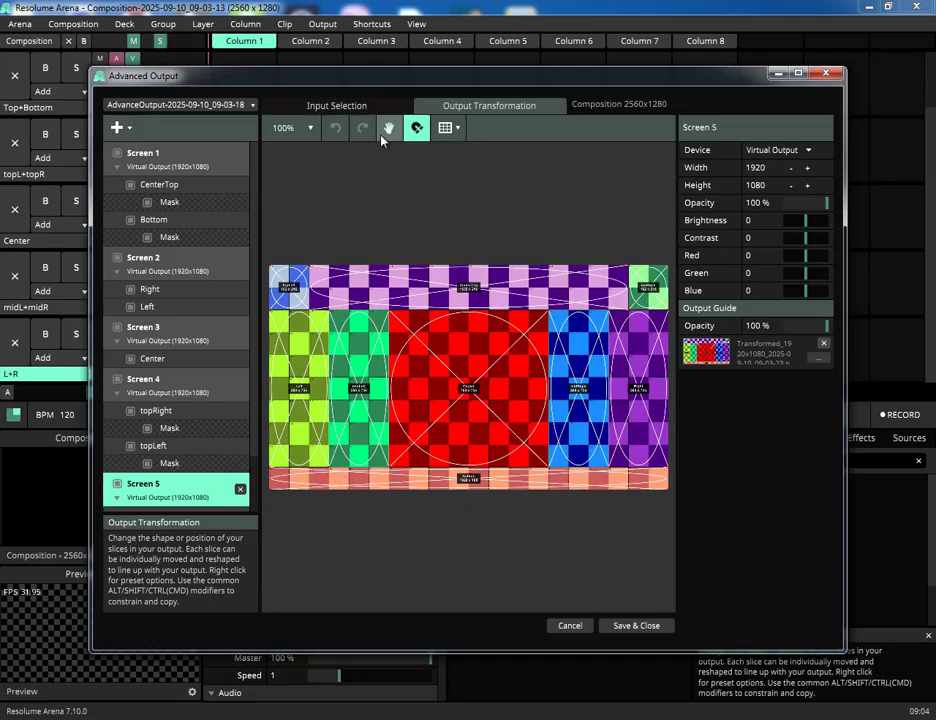
left_click(332, 106)
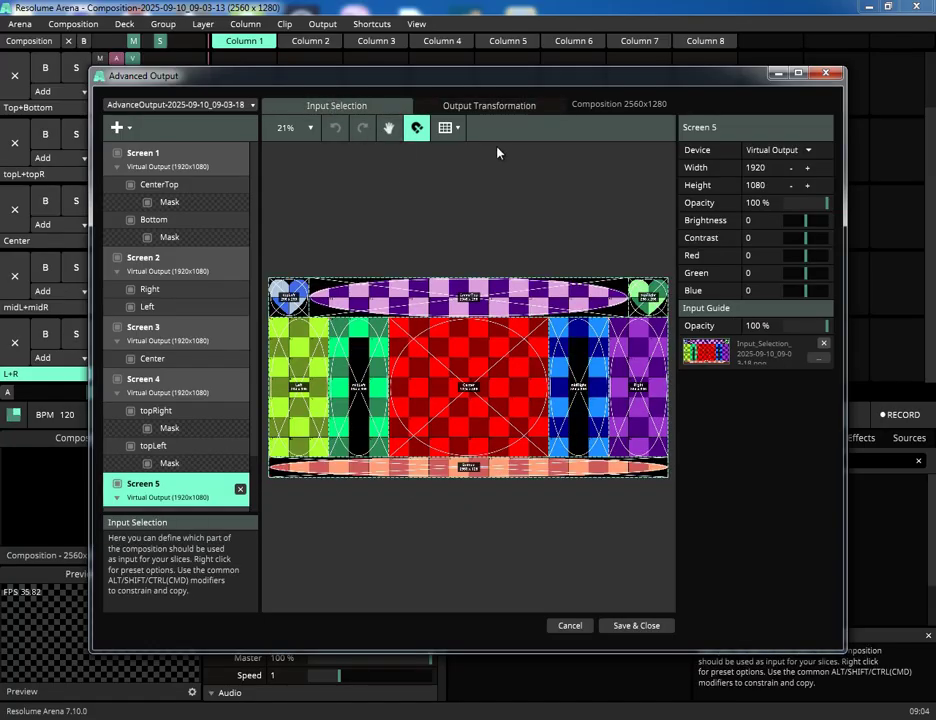
left_click(490, 104)
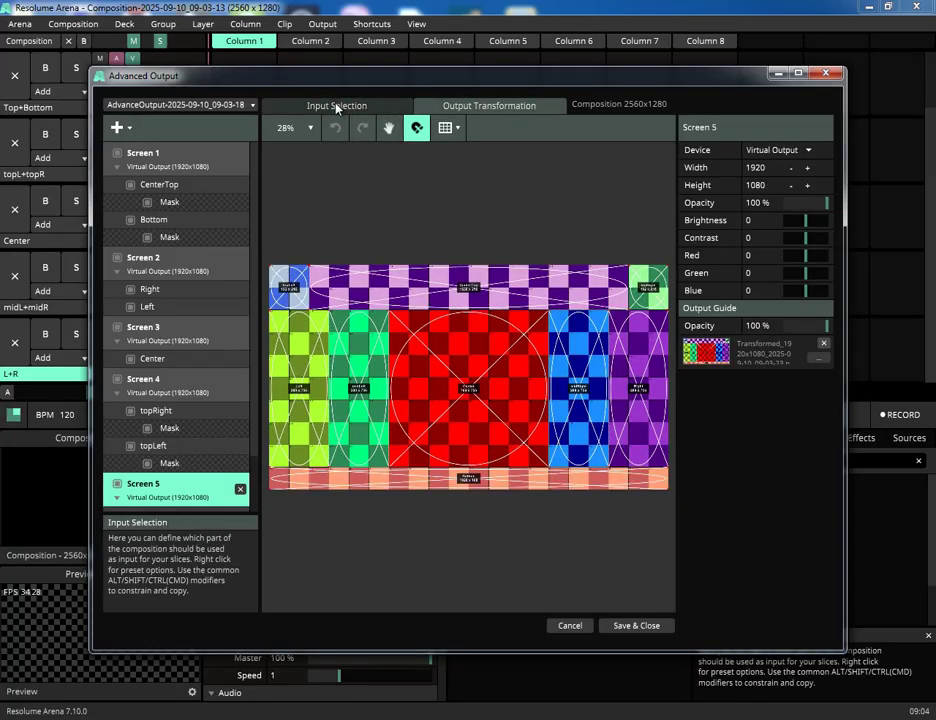
left_click(337, 107)
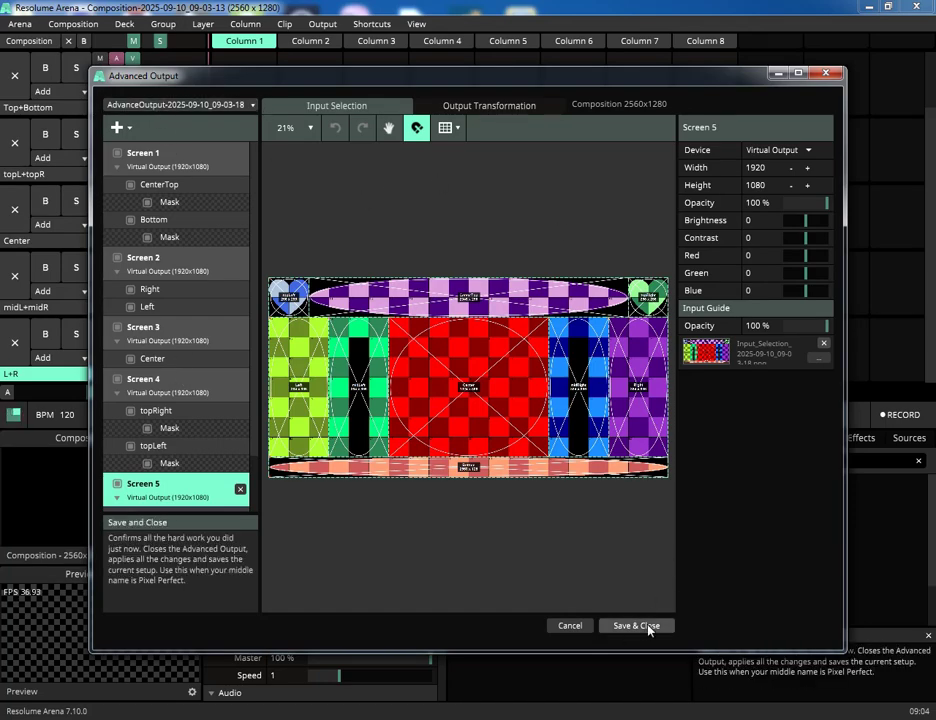
left_click(809, 151)
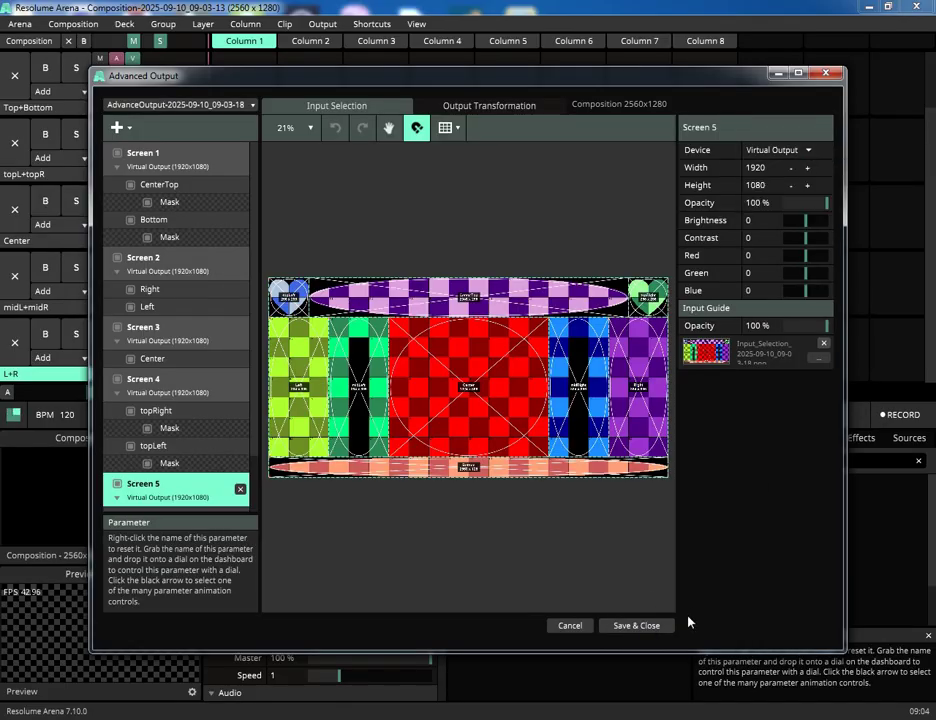
left_click(657, 628)
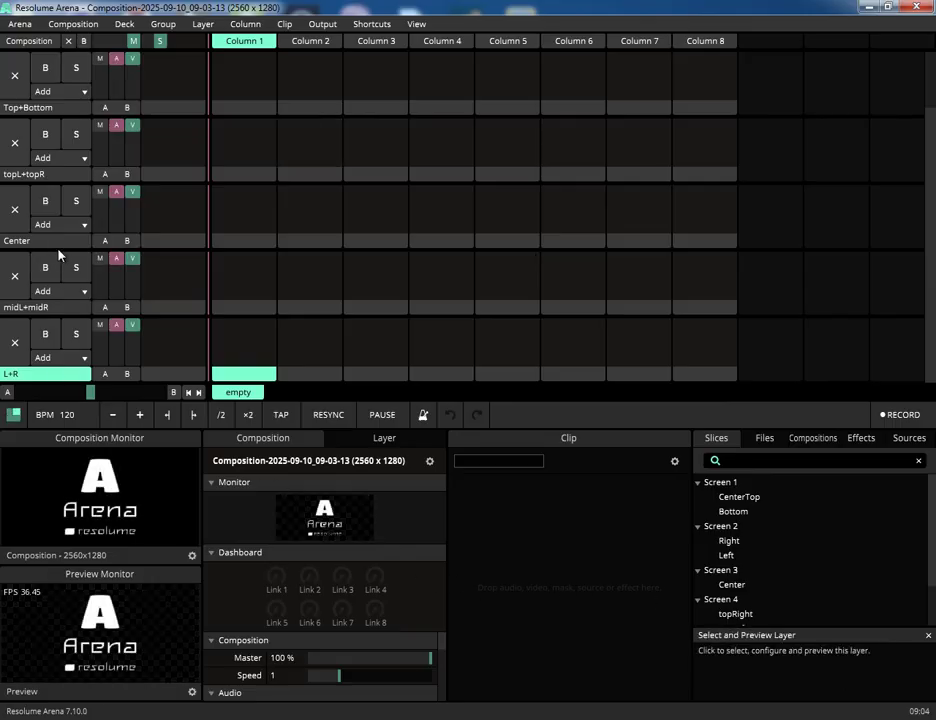
Inspect the Slice Transform settings of the Top+Bottom, topL+topR and Center layers
left_click(42, 106)
scroll(382, 587, "down", 5)
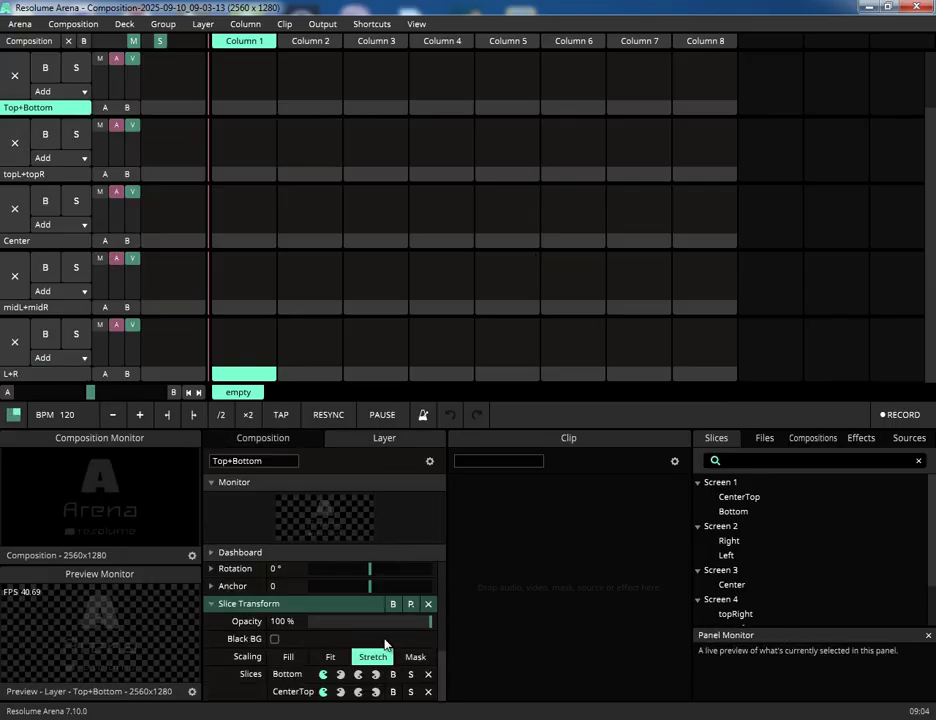
left_click(35, 175)
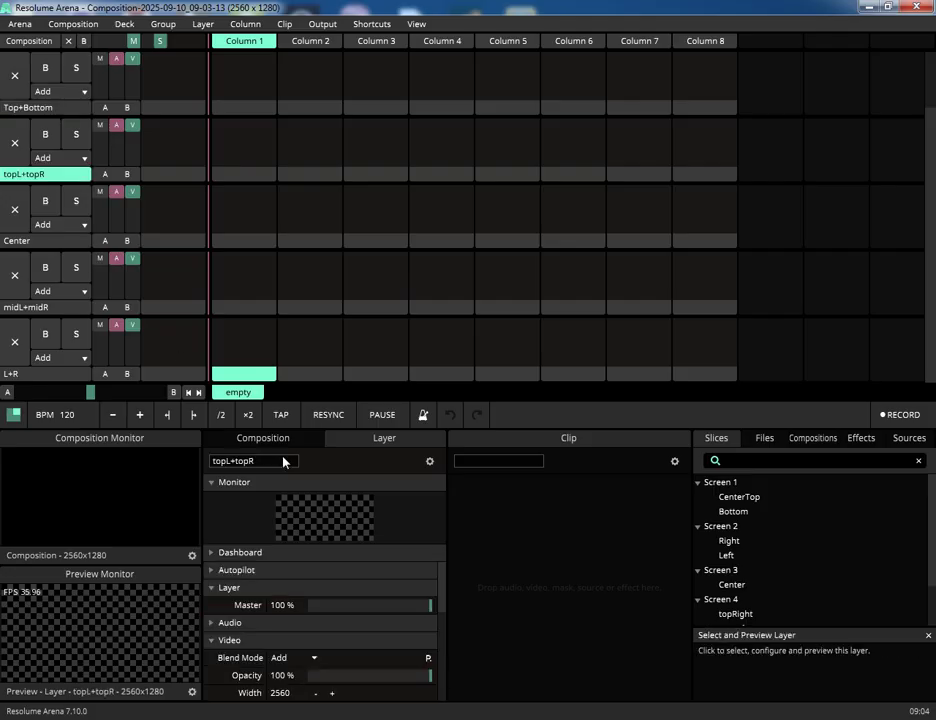
scroll(390, 630, "down", 5)
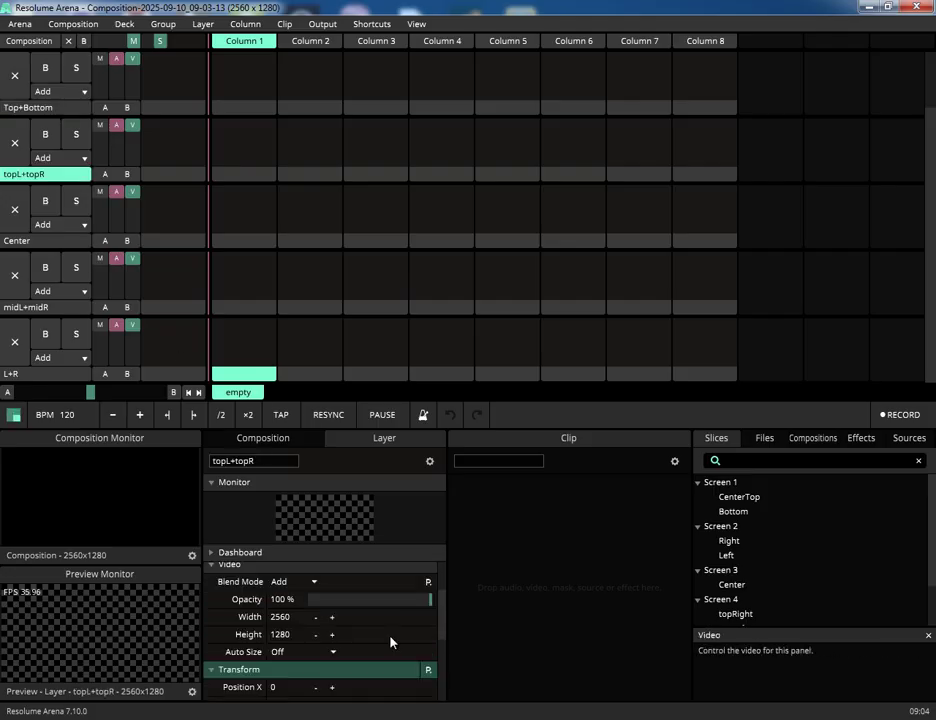
left_click(42, 238)
scroll(390, 630, "down", 6)
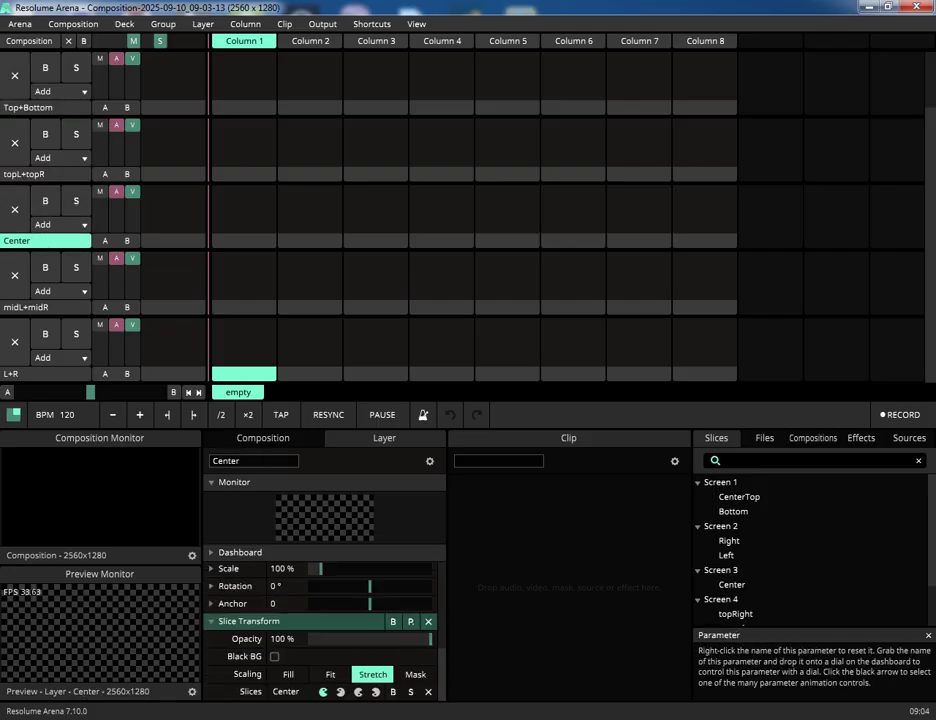
Bring up the Advance Output folder and compare the previews of the exported Transformed_1920x1080 images
left_click(564, 637)
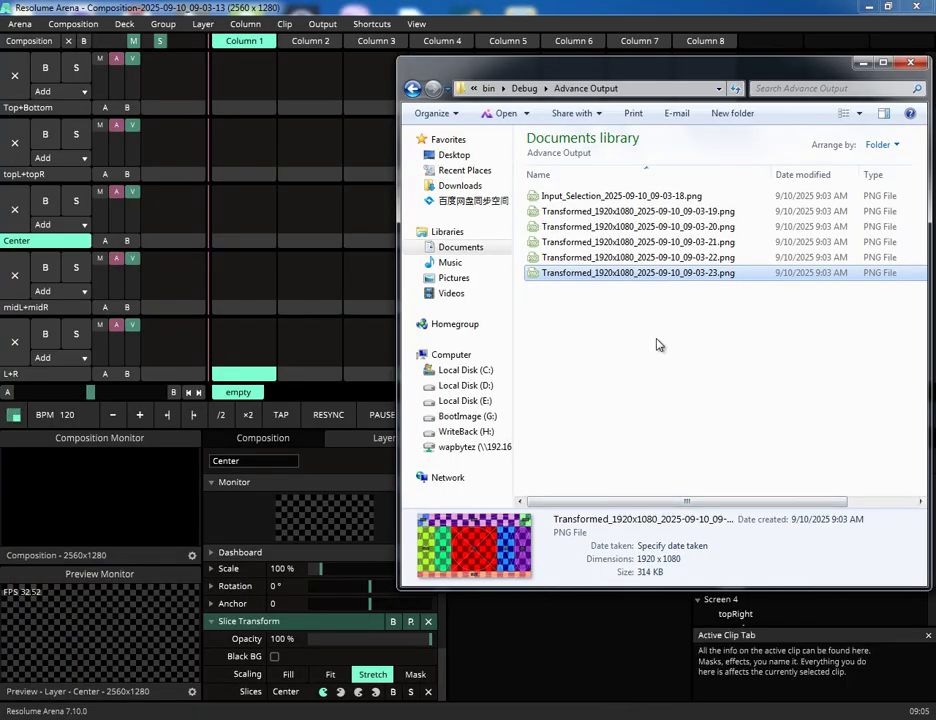
left_click(662, 257)
left_click(664, 242)
left_click(664, 225)
left_click(662, 213)
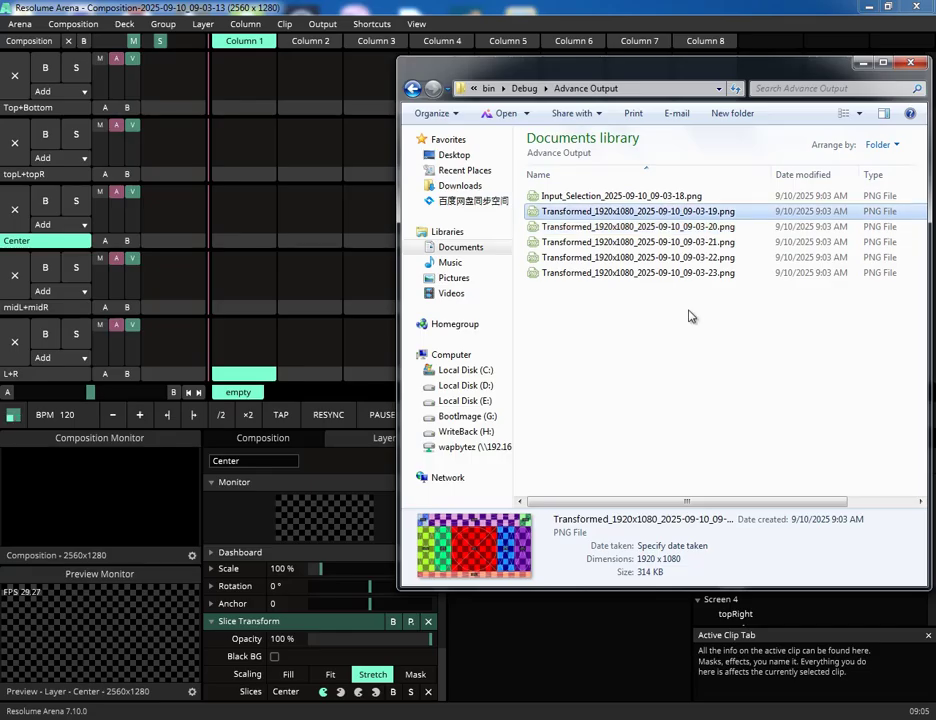
Delete the duplicate Transformed_1920x1080 images stamped 09-03-20 to 09-03-23, keeping the one stamped 09-03-19
left_click(681, 273)
left_click(679, 257)
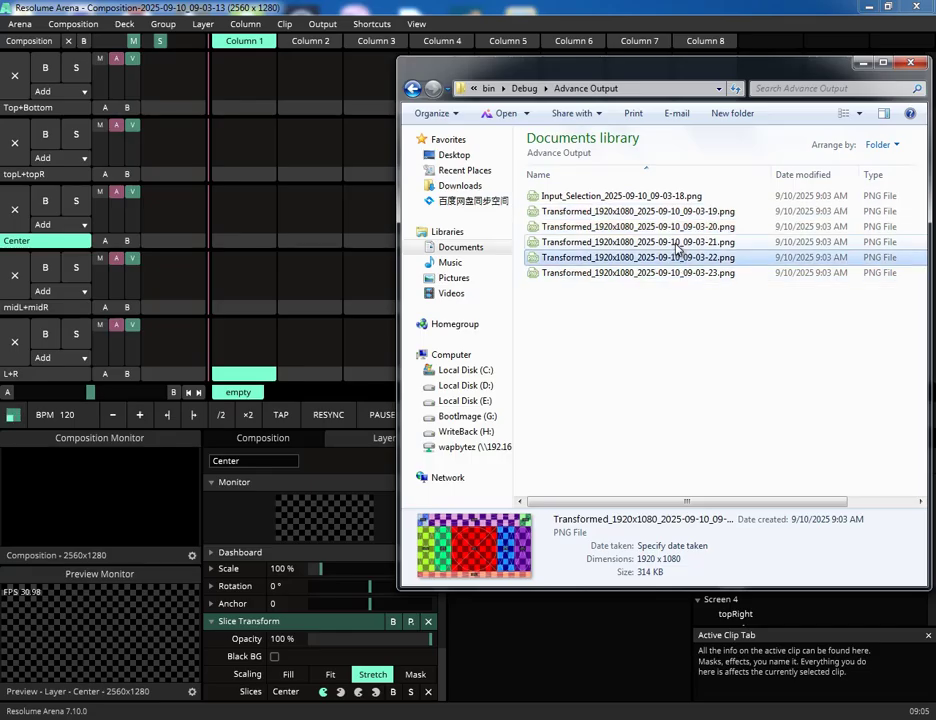
left_click(679, 242)
left_click(679, 226)
left_click(678, 211)
left_click(668, 347)
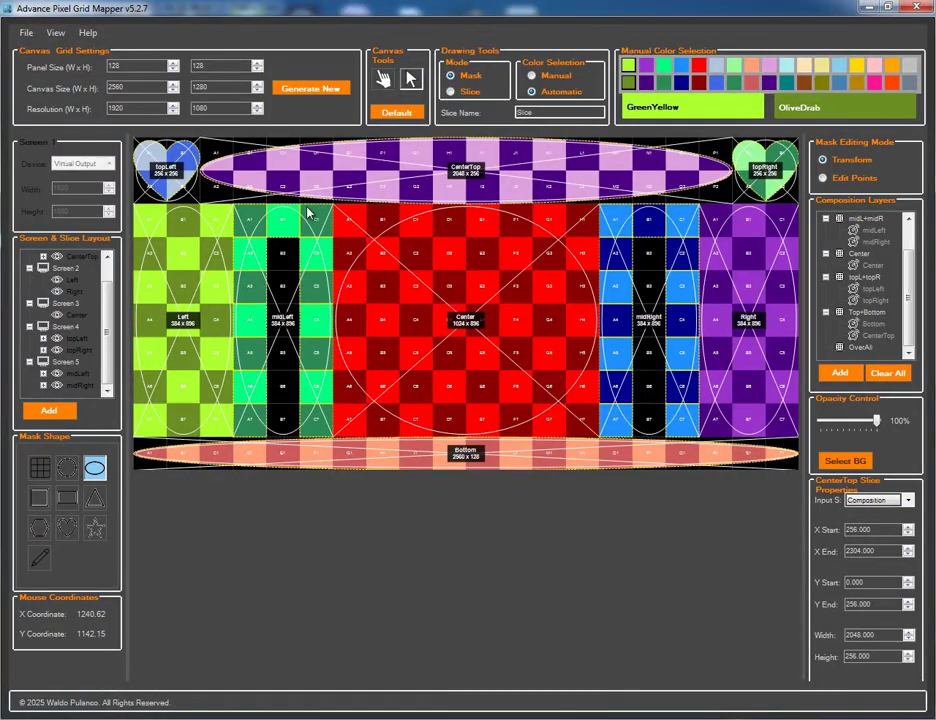
In Advance Pixel Grid Mapper, save the input selection and the output transformation as PNG images
left_click(26, 33)
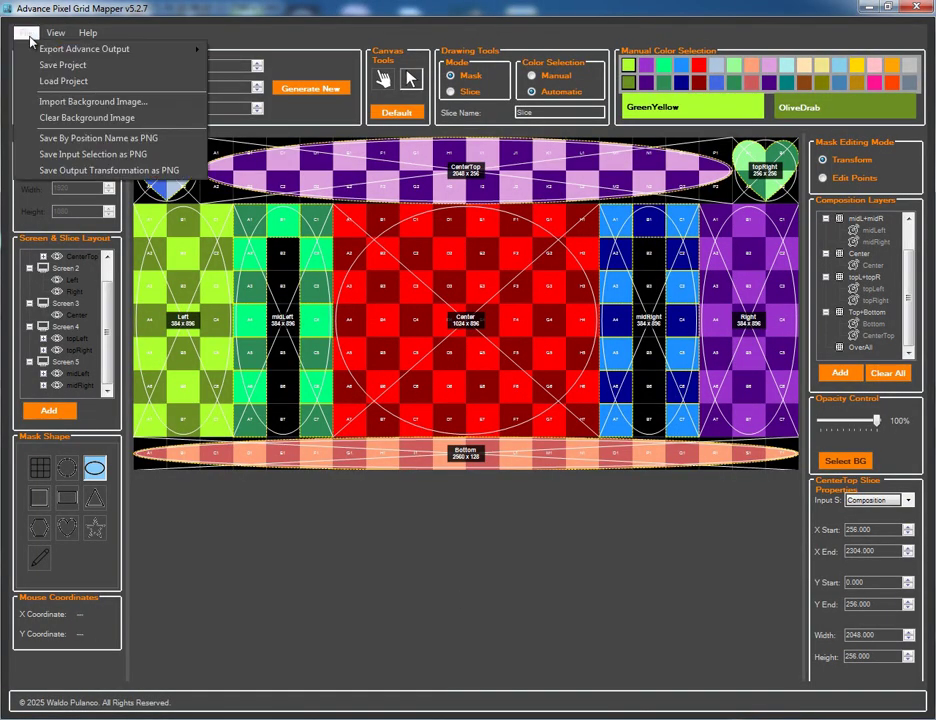
left_click(68, 155)
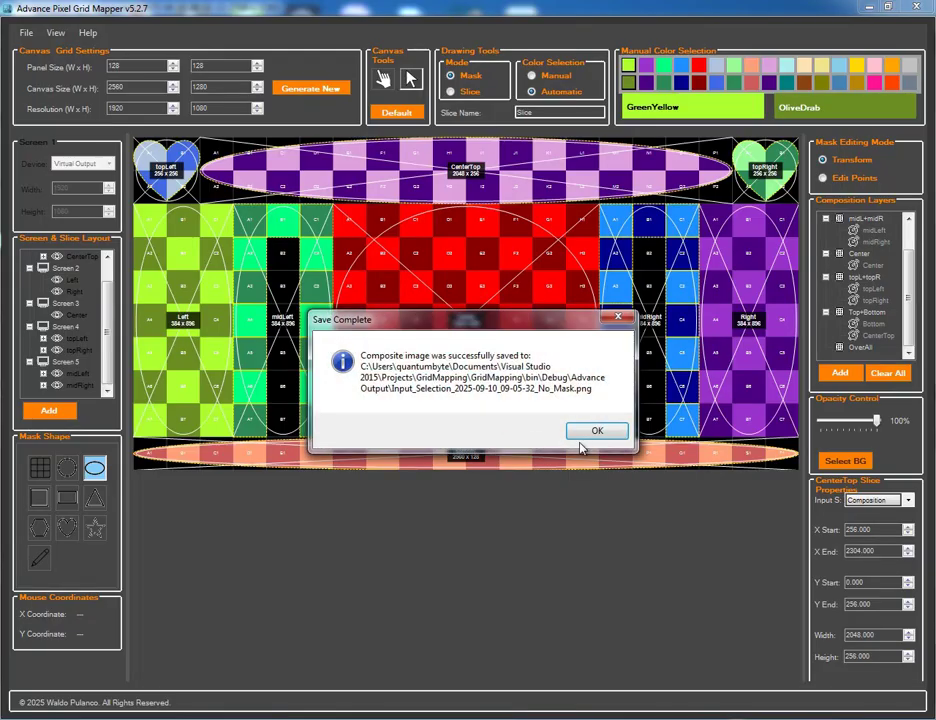
left_click(597, 432)
left_click(26, 32)
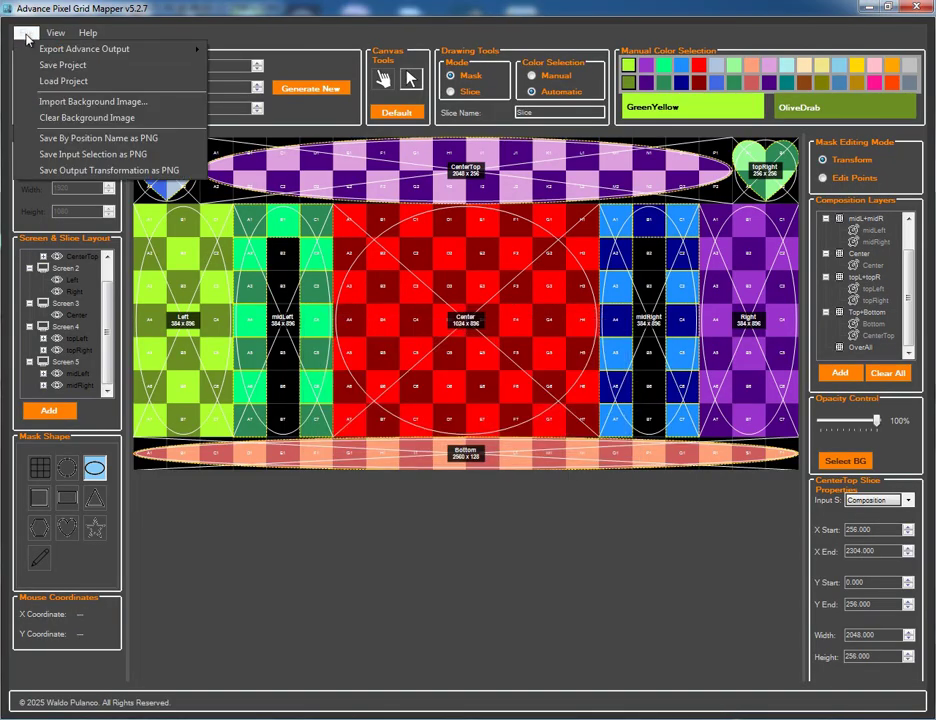
left_click(72, 174)
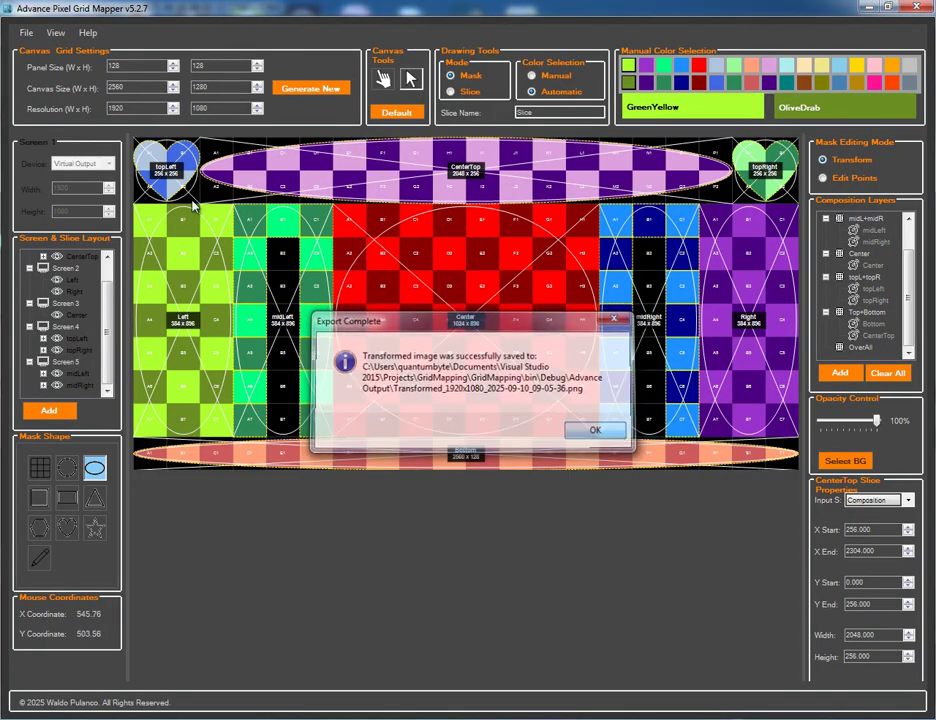
left_click(597, 431)
Save each slice as an individual PNG by position name
left_click(26, 32)
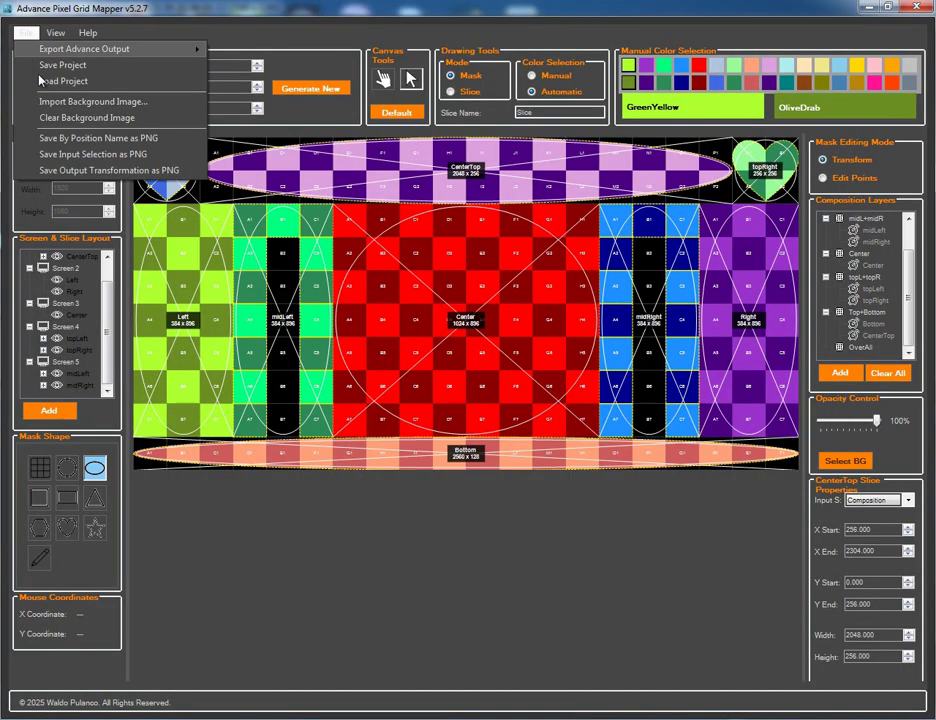
left_click(50, 138)
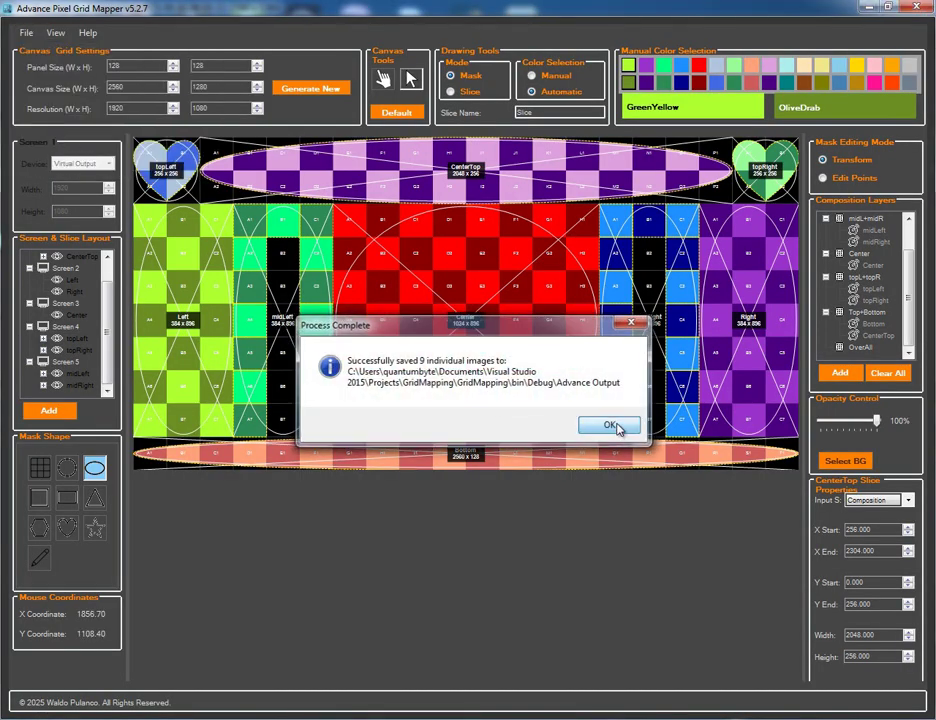
left_click(612, 427)
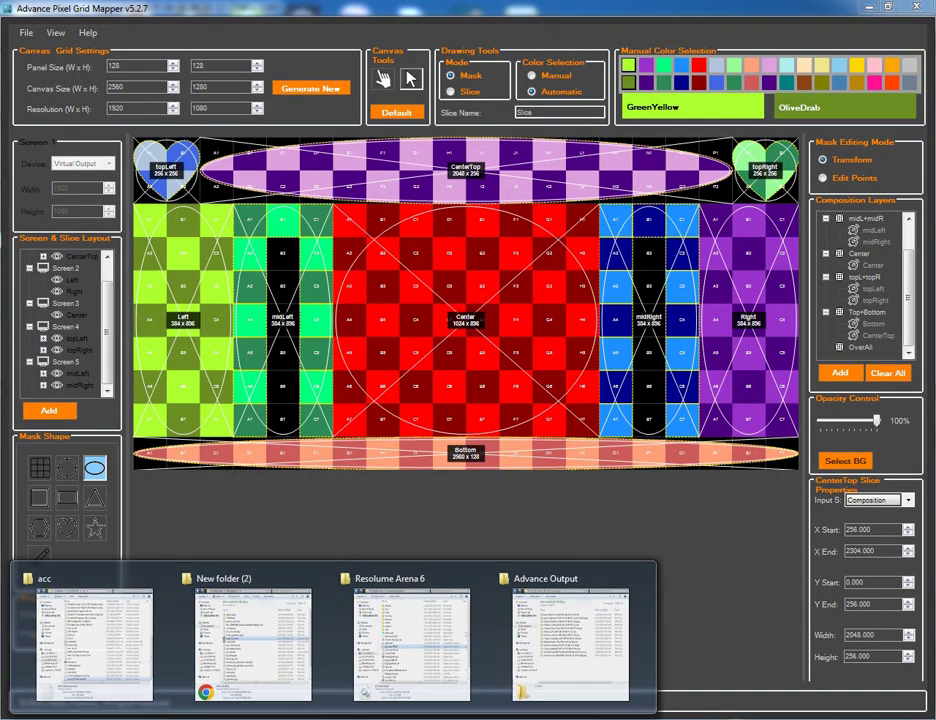
Return to the Advance Output folder and preview the unmasked input selection and the Bottom, Left and topLeft slice images
left_click(580, 600)
left_click(680, 213)
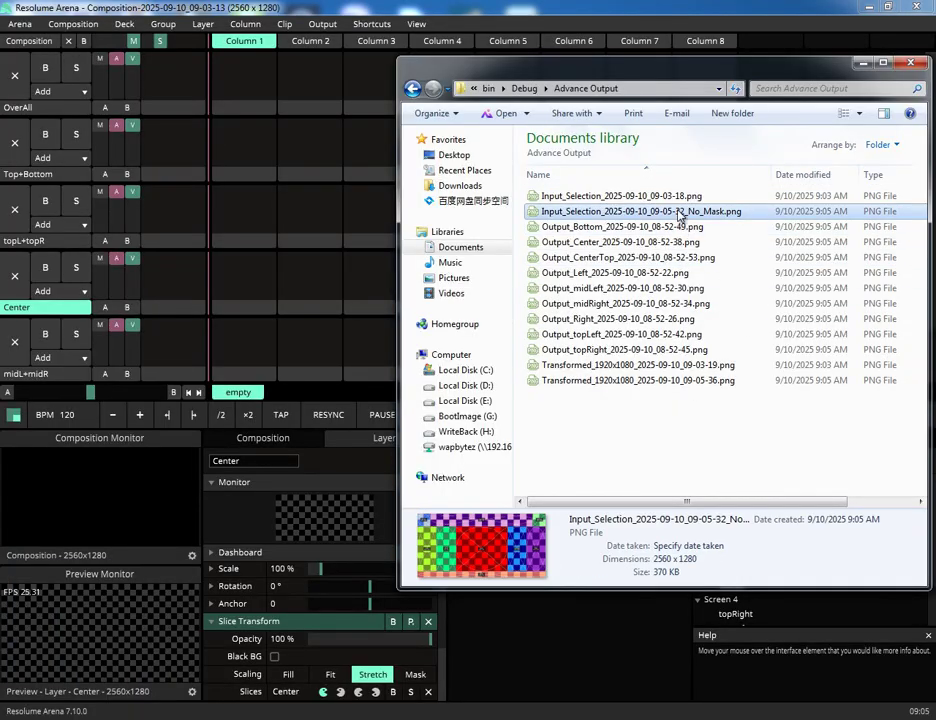
left_click(679, 228)
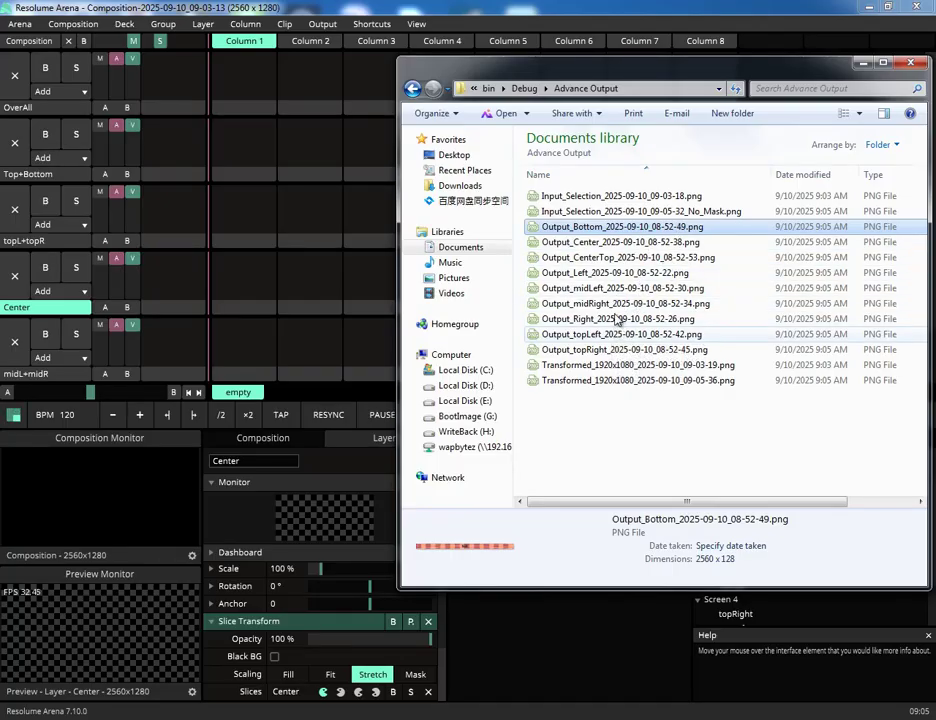
left_click(625, 272)
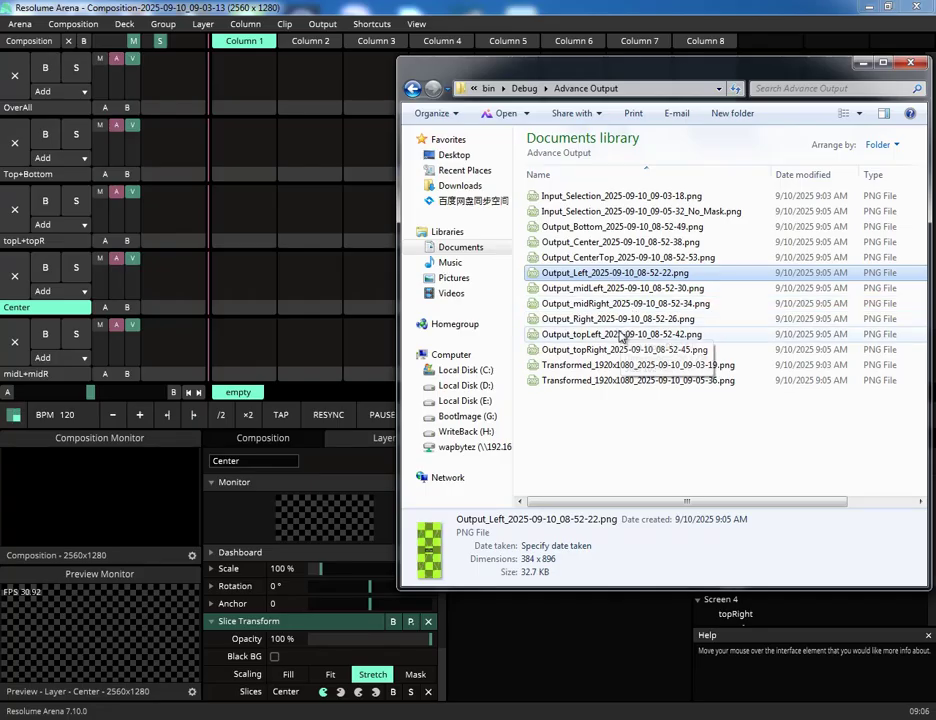
left_click(621, 336)
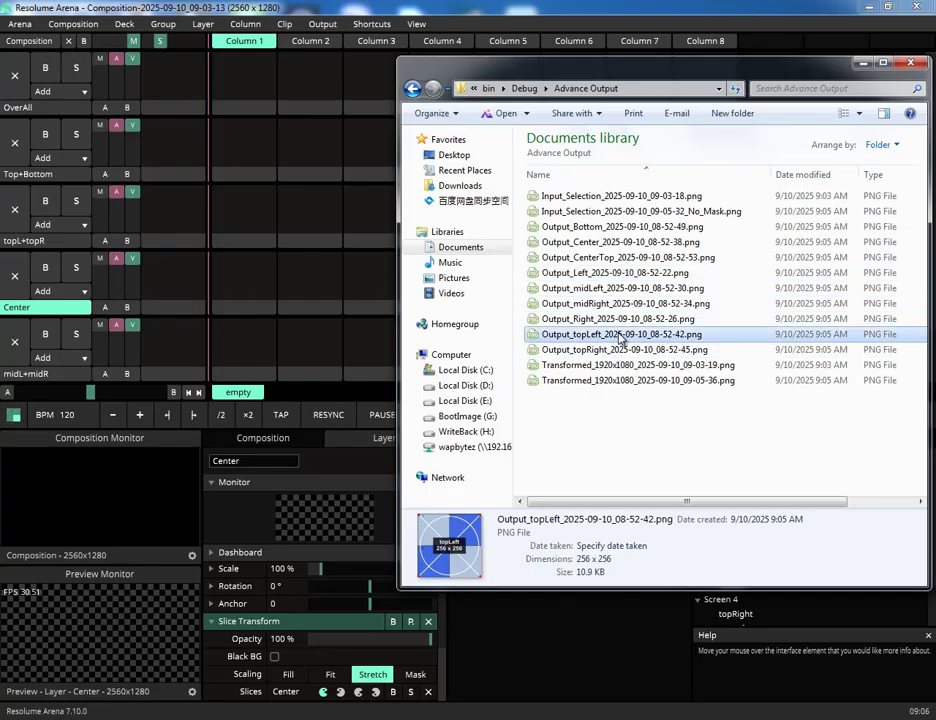
Load the Bottom slice image into Column 1 of the Top+Bottom layer and the topLeft image into Column 1 of topL+topR
left_click(616, 227)
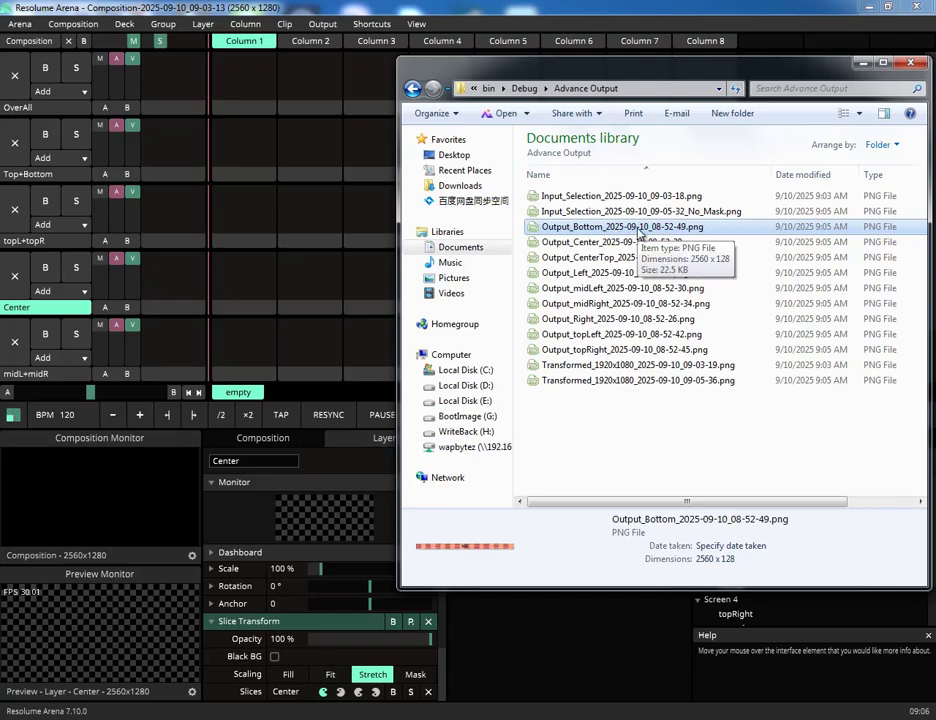
left_click_drag(638, 233, 246, 146)
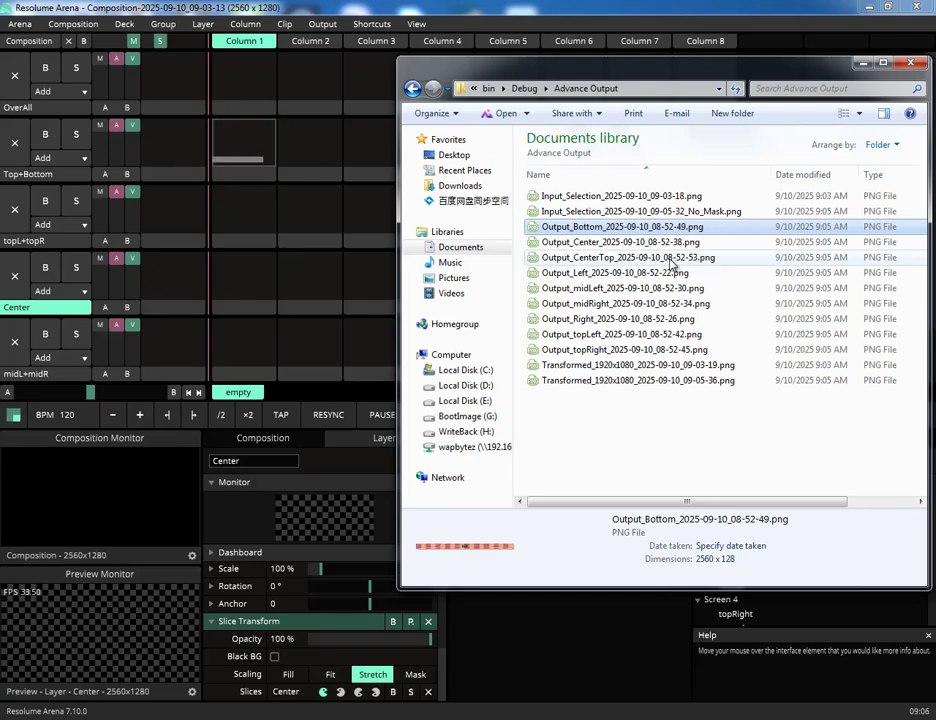
left_click(641, 244)
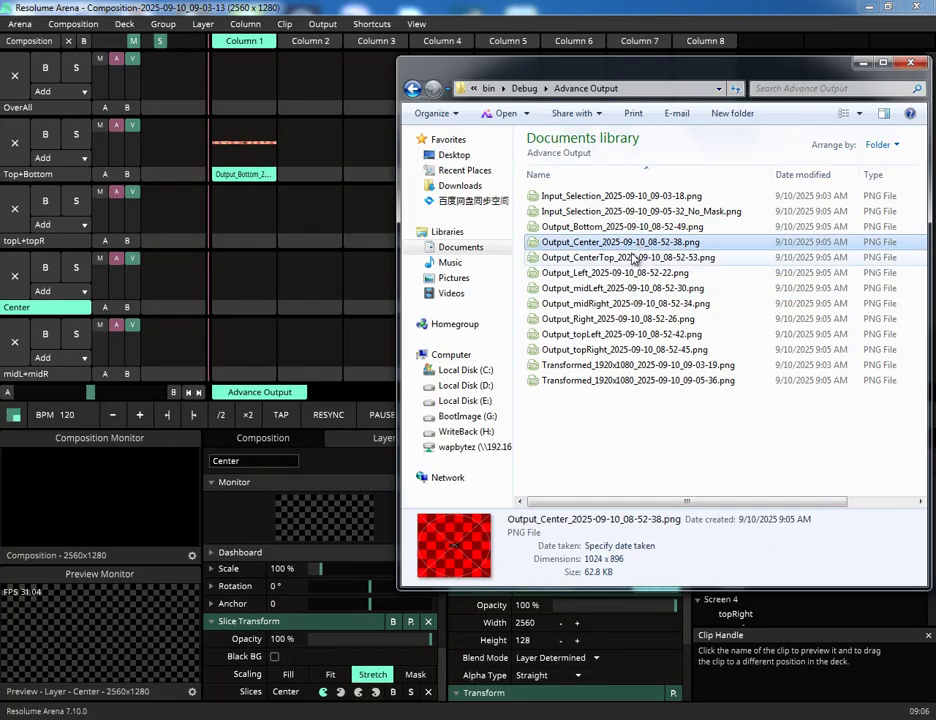
left_click(619, 337)
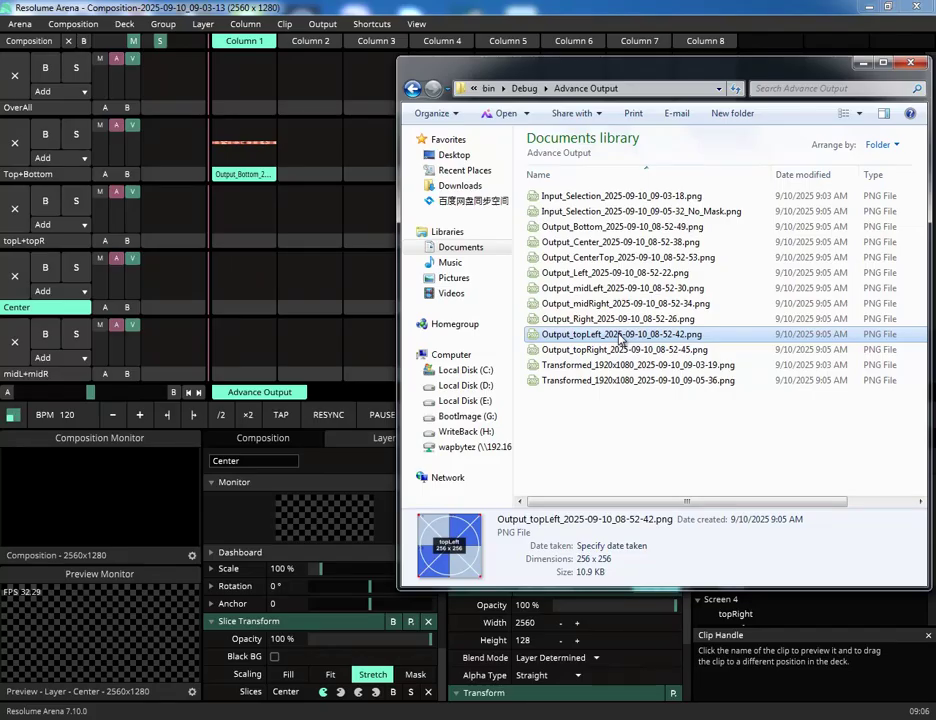
left_click(622, 303)
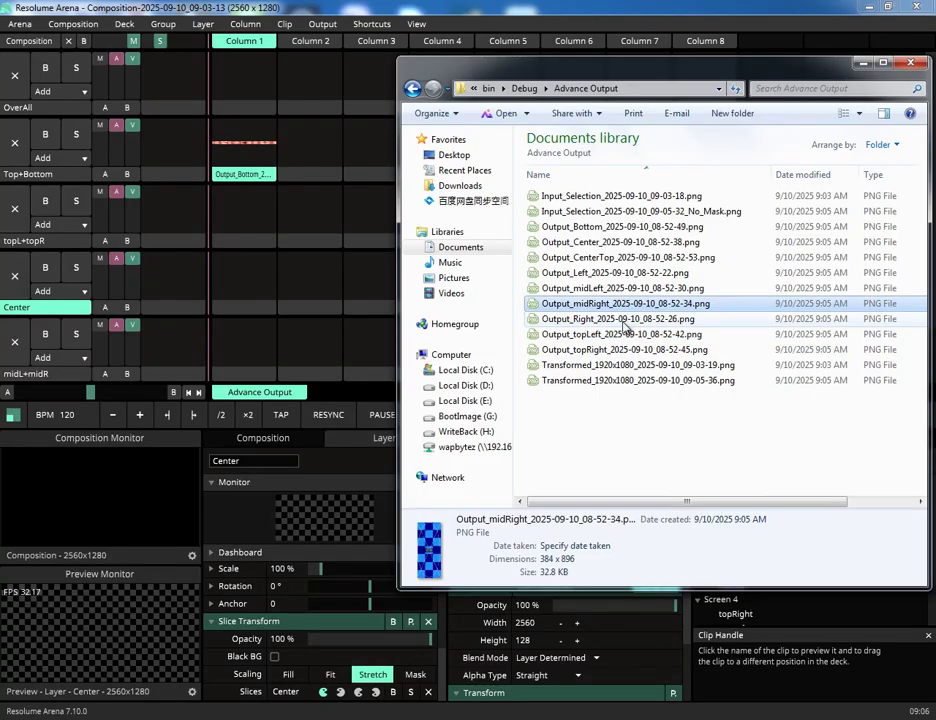
left_click(622, 350)
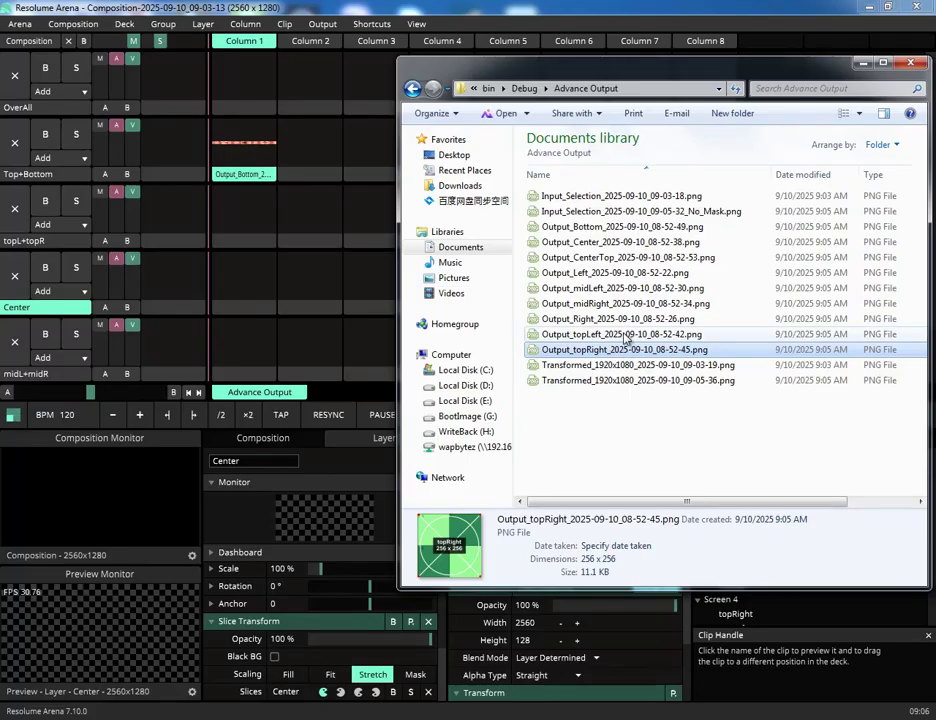
left_click(620, 334)
left_click_drag(620, 334, 240, 216)
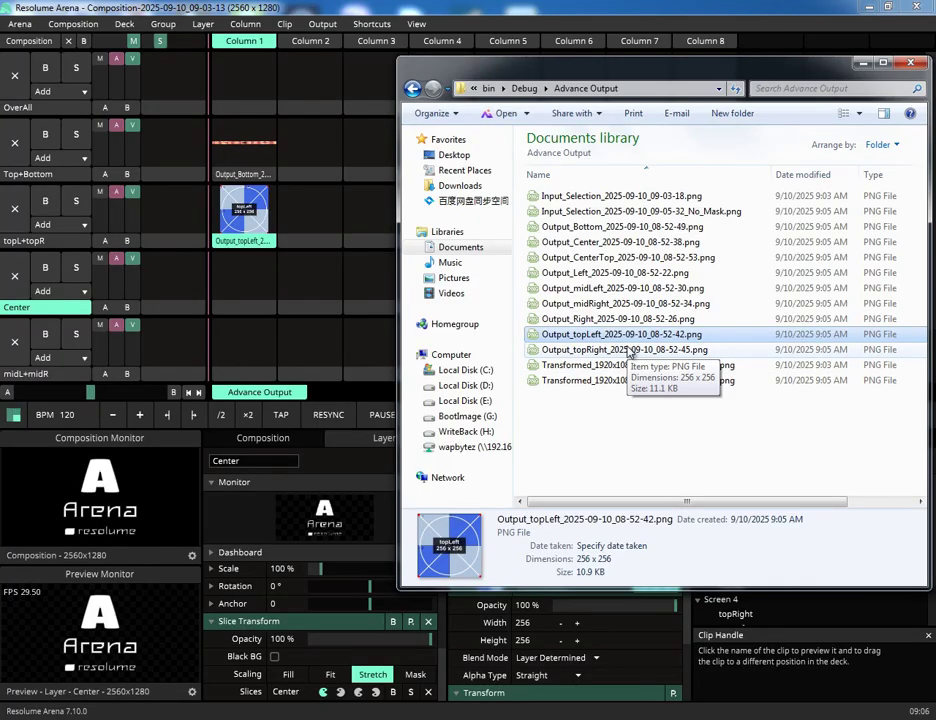
Load the Center slice image from the Advance Output folder into Column 1 of the Center layer
left_click(614, 260)
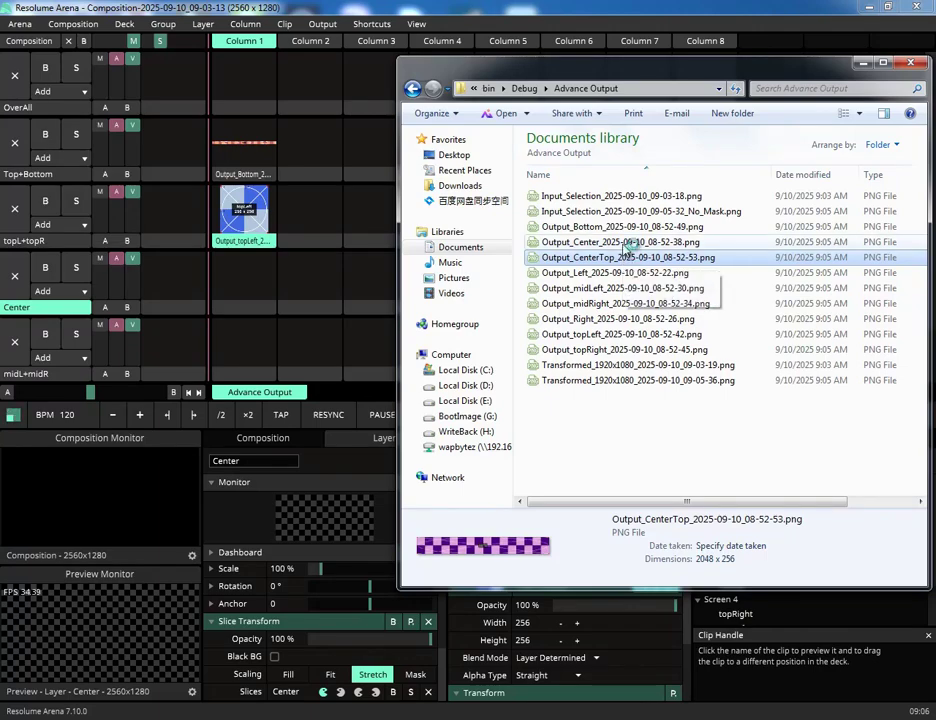
left_click(624, 244)
left_click_drag(624, 244, 241, 275)
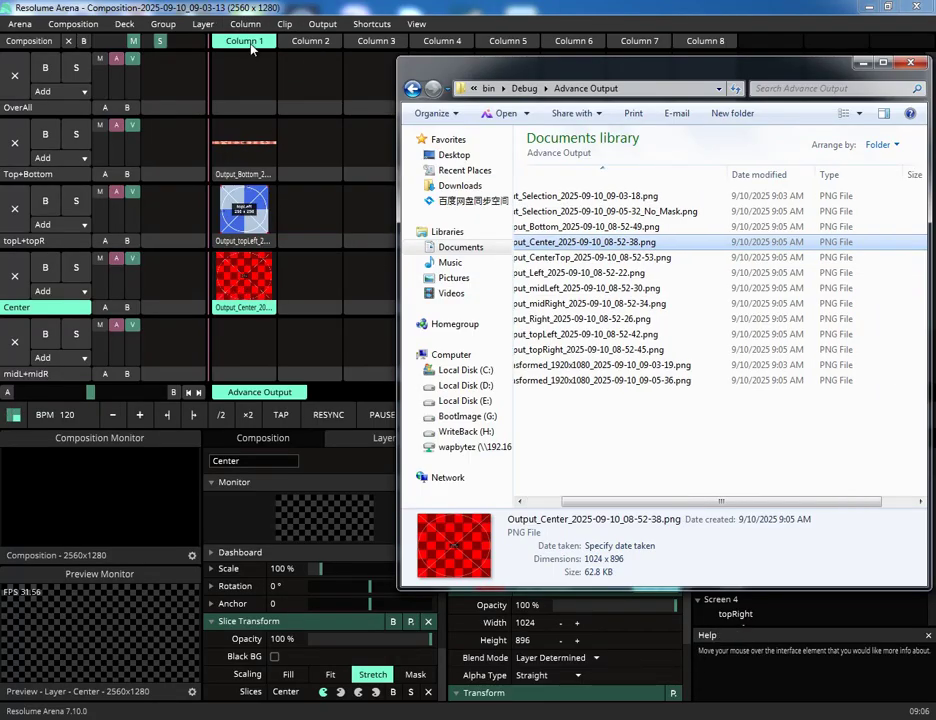
Load the midLeft slice image from the Advance Output folder into Column 1 of the midL+midR layer
left_click(245, 8)
scroll(255, 276, "down", 1)
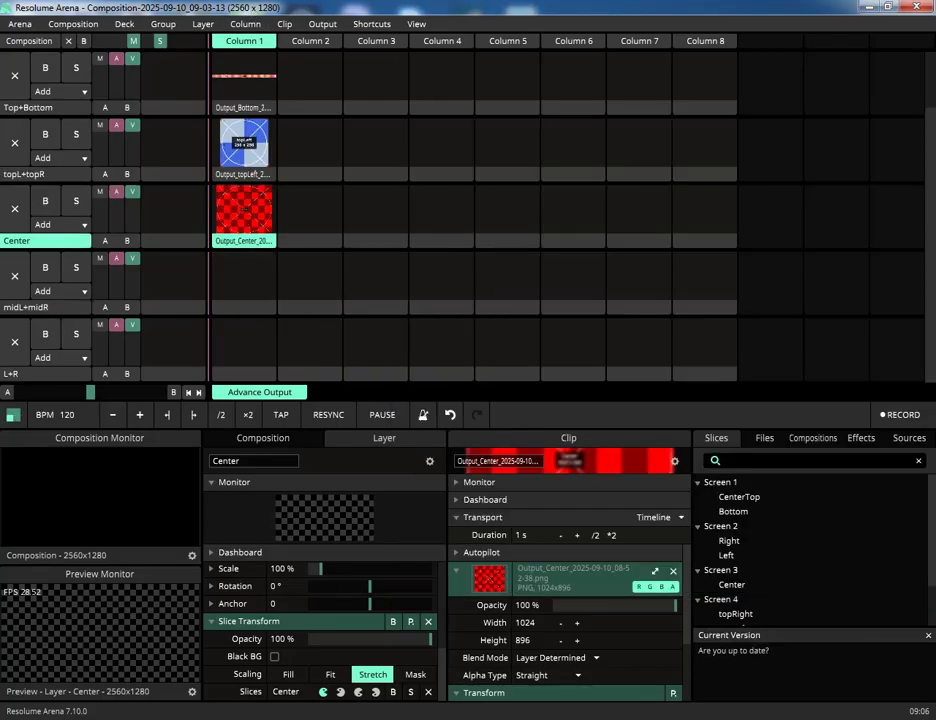
mouse_move(574, 706)
left_click(580, 610)
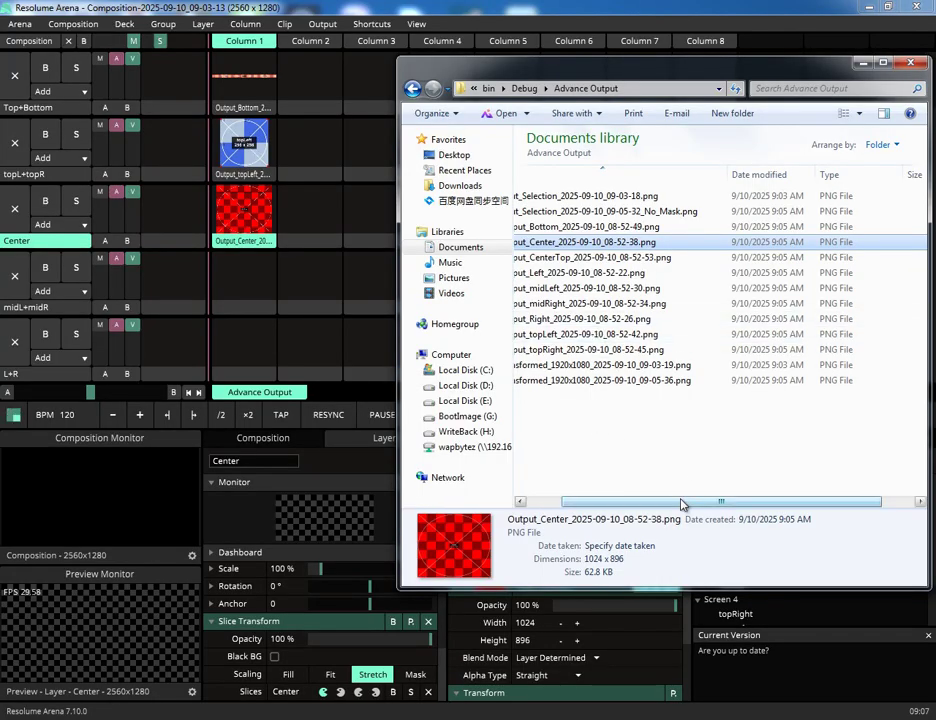
left_click_drag(604, 503, 559, 507)
left_click(610, 303)
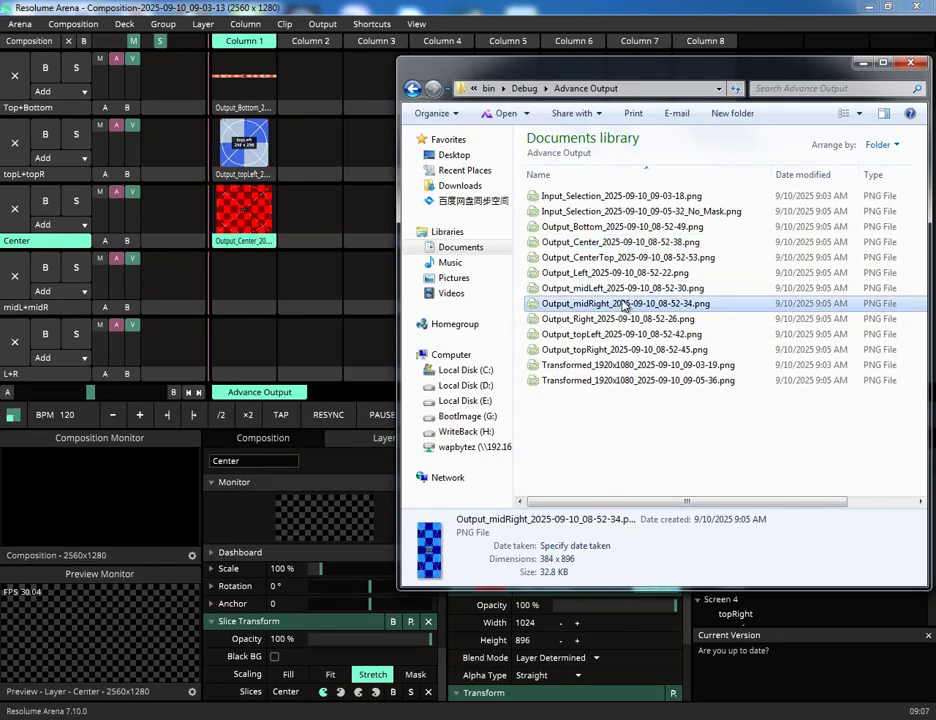
left_click(622, 290)
left_click(622, 303)
left_click(620, 290)
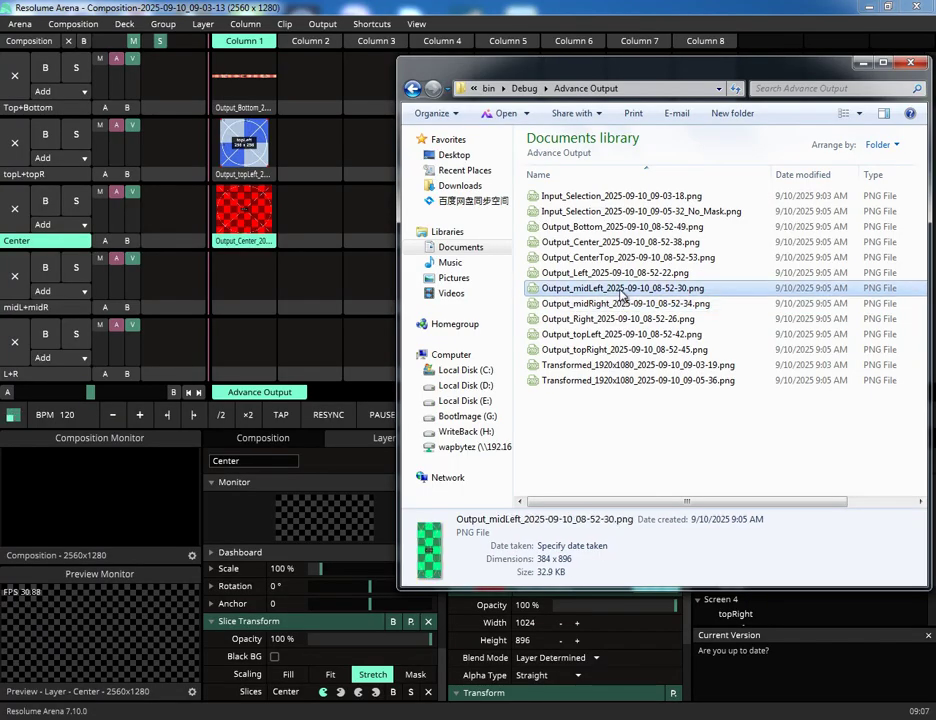
left_click_drag(628, 290, 250, 282)
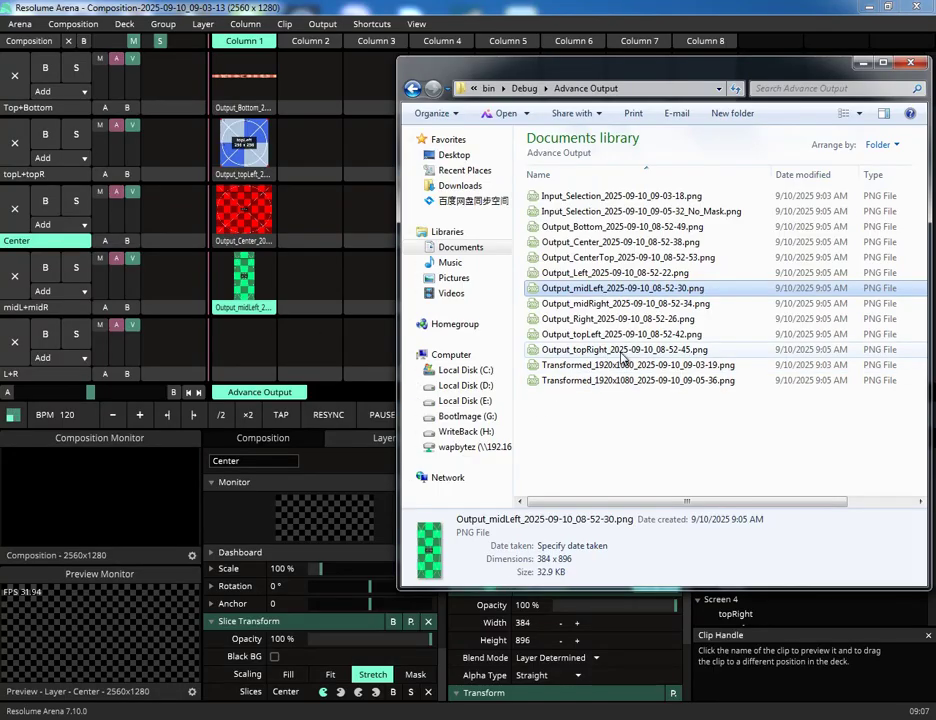
Load the Right slice image from the Advance Output folder into Column 1 of the L+R layer
left_click(617, 273)
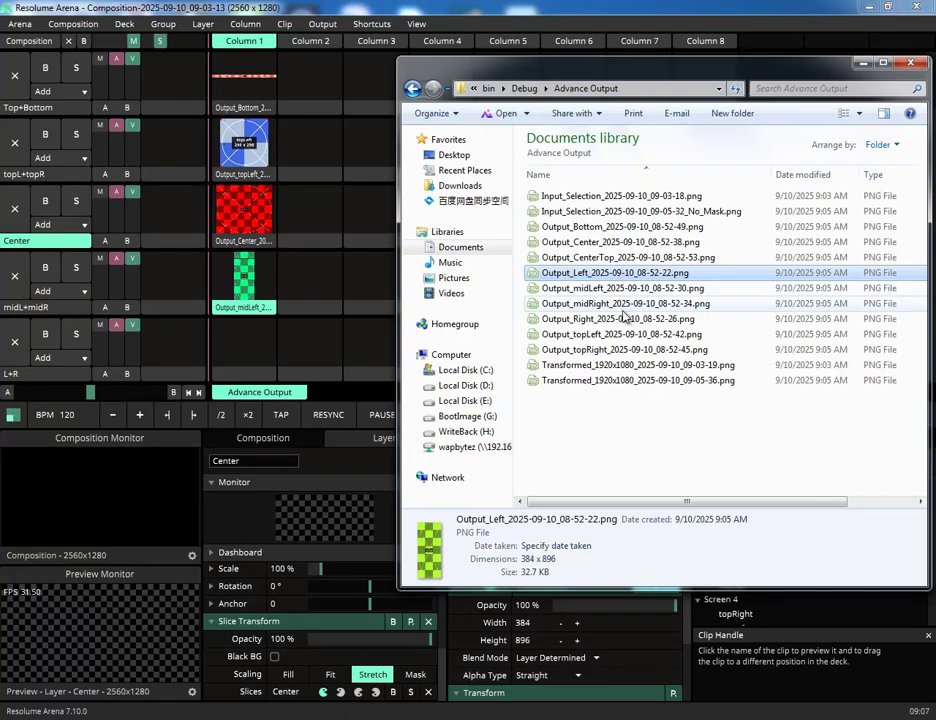
left_click(624, 320)
left_click_drag(626, 326, 236, 352)
Try the composition-scaling modes on the Bottom clip, cycling back to its native 2560 x 128 size
scroll(344, 312, "up", 1)
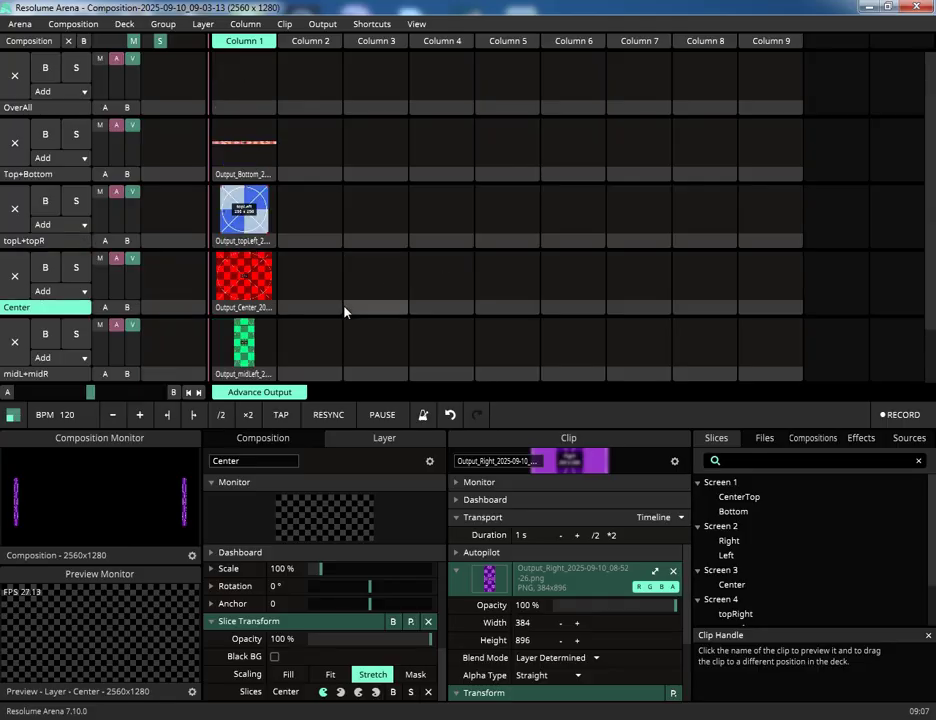
scroll(344, 312, "down", 1)
scroll(344, 312, "up", 1)
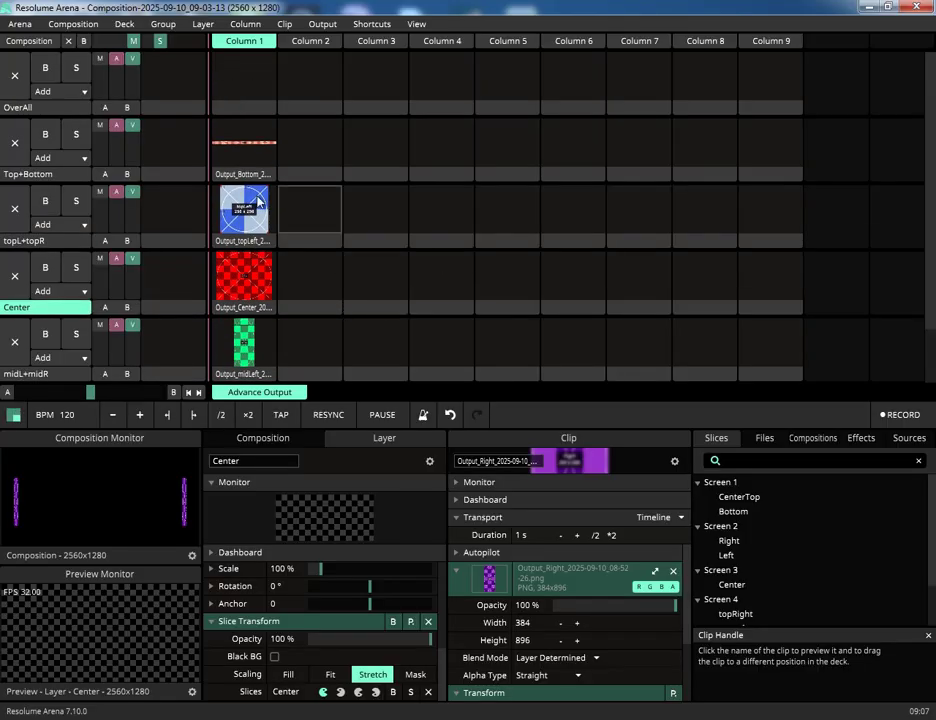
left_click(243, 176)
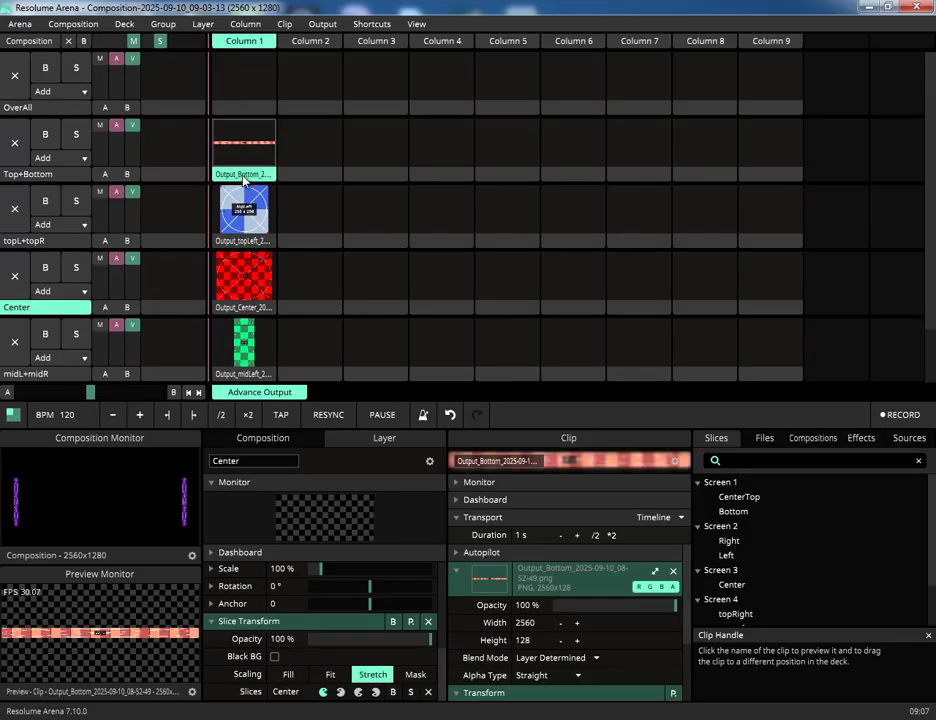
left_click(656, 573)
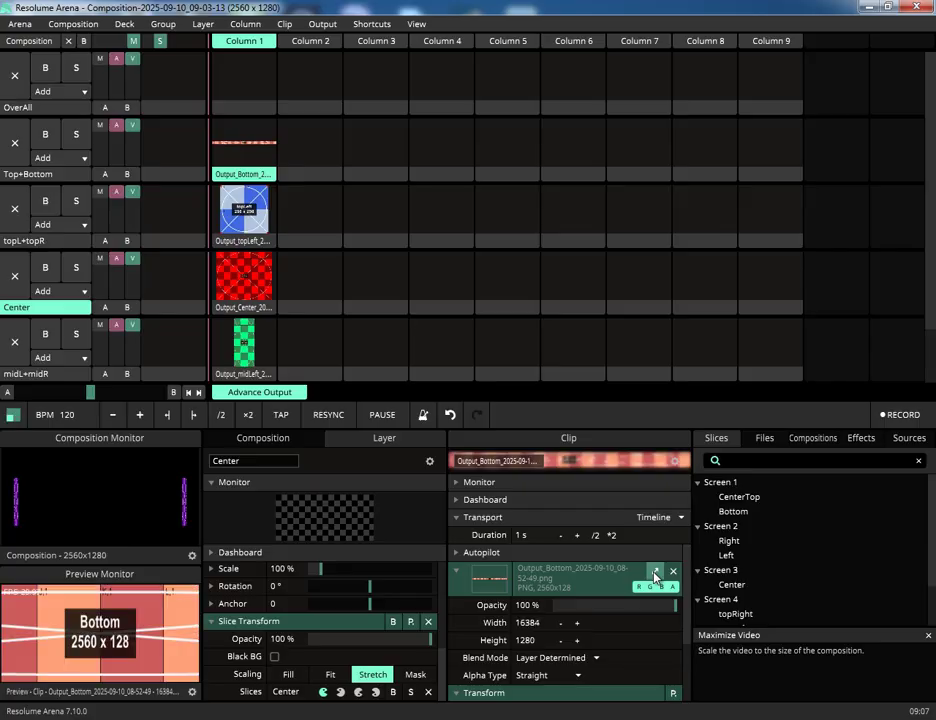
left_click(656, 573)
left_click(656, 574)
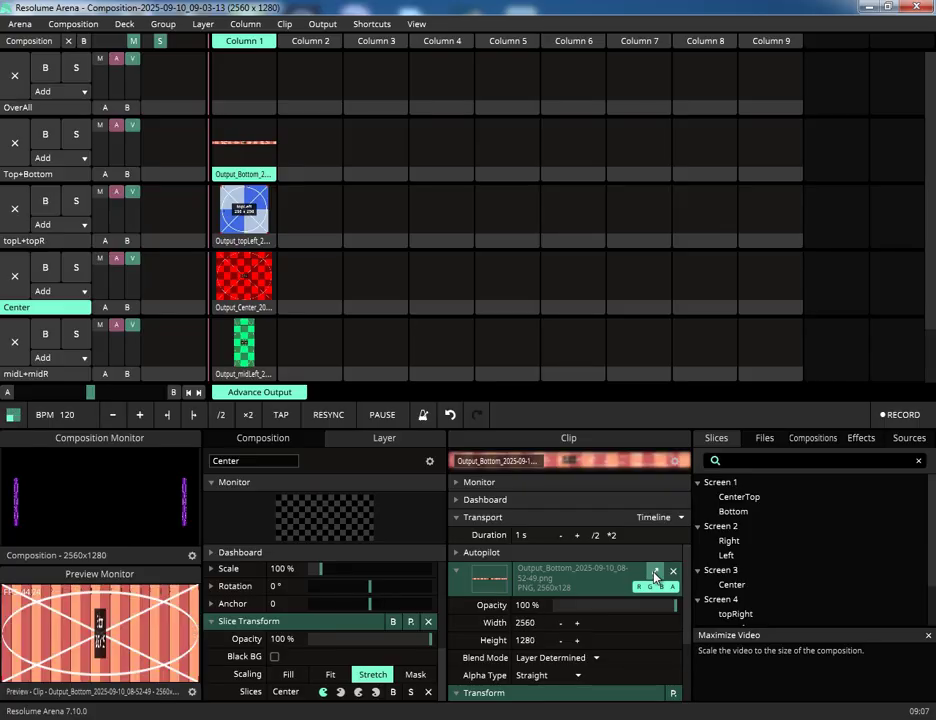
left_click(656, 574)
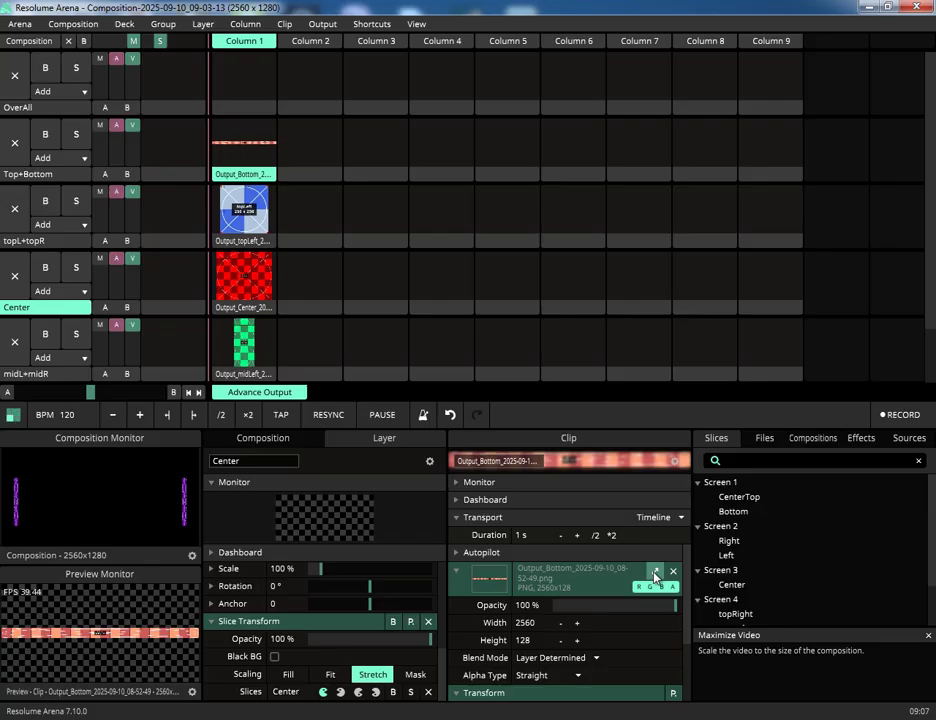
Stretch the Center clip to the full composition size, 2560 x 1280
left_click(259, 308)
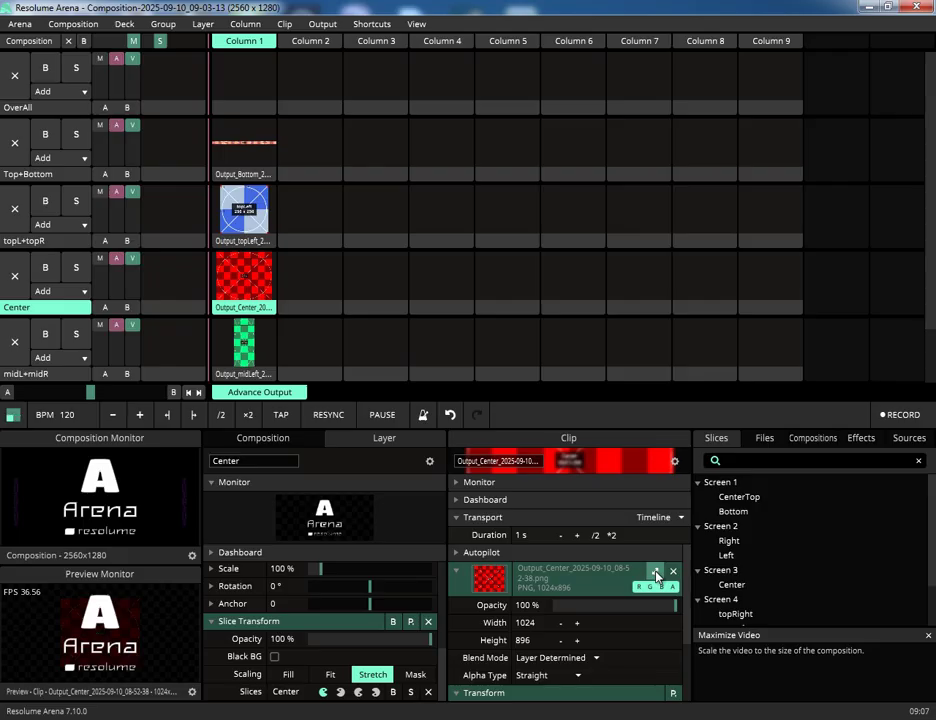
left_click(656, 573)
left_click(656, 573)
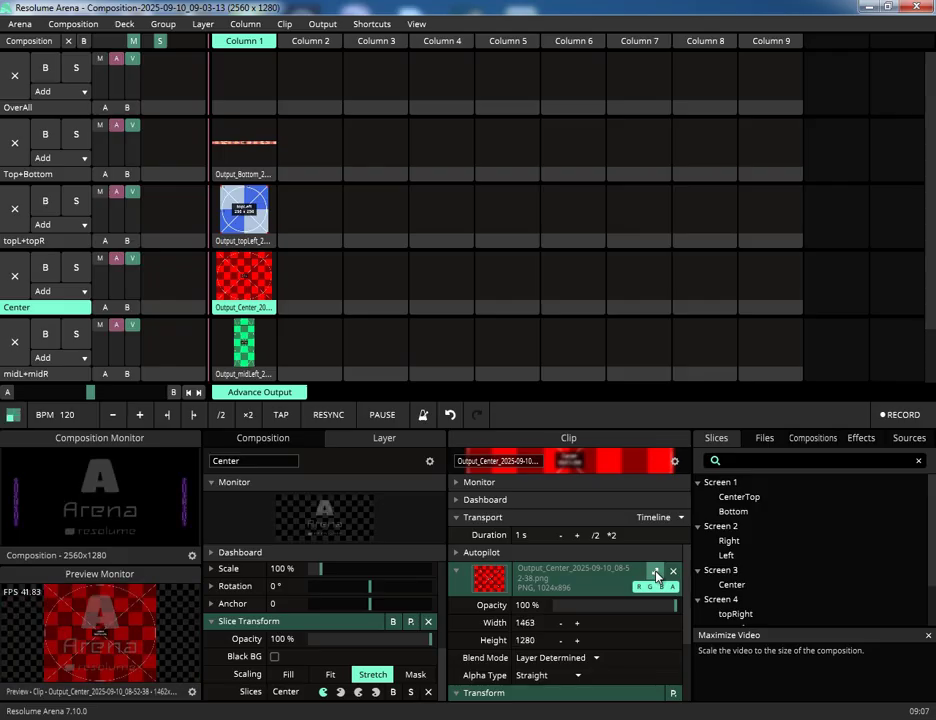
left_click(656, 573)
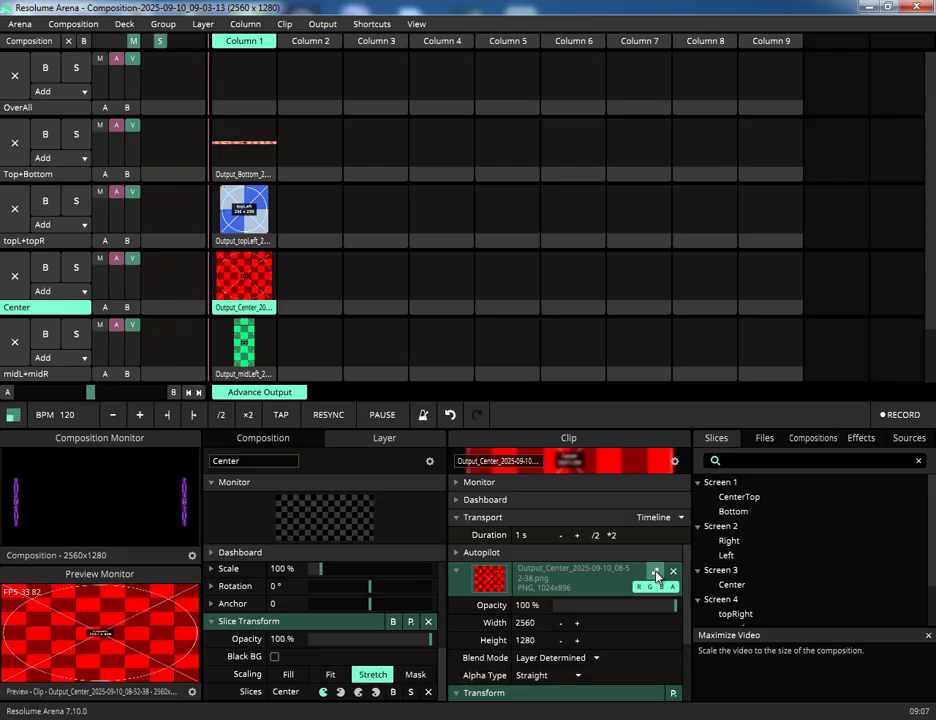
Stretch the midLeft clip on the midL+midR layer to the full composition size, 2560 x 1280
left_click(244, 372)
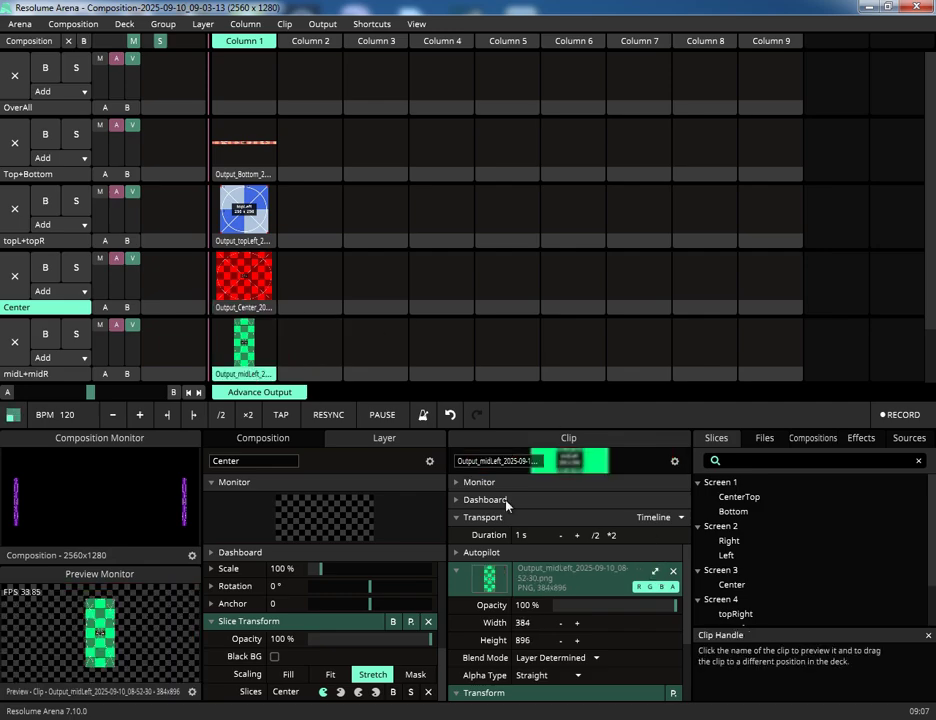
left_click(654, 573)
left_click(654, 573)
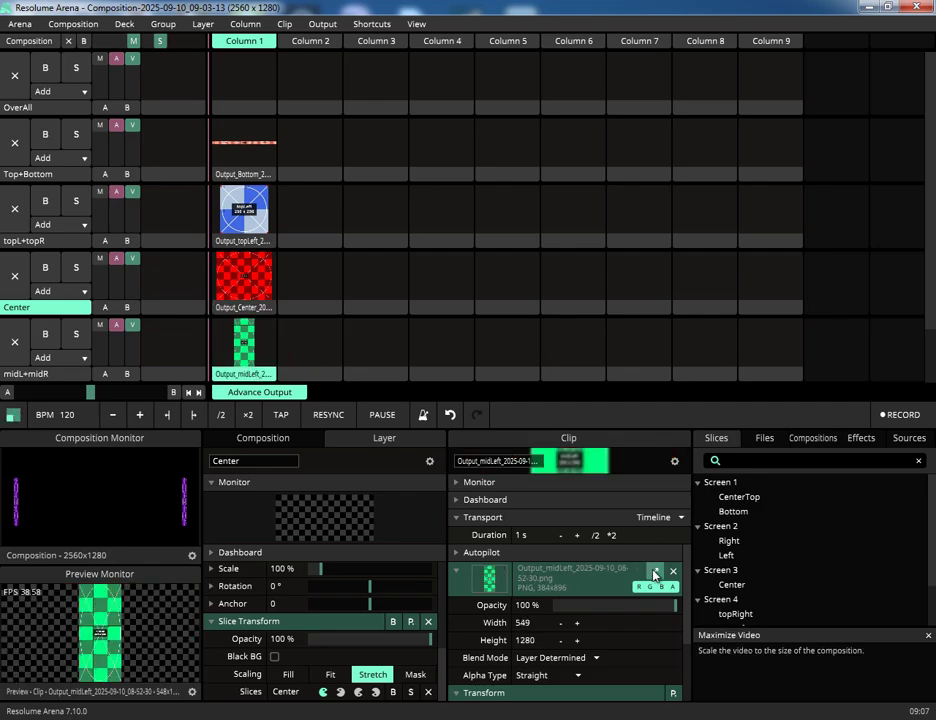
left_click(654, 573)
Stretch the Right clip on the L+R layer to the full composition size, 2560 x 1280
scroll(244, 300, "down", 1)
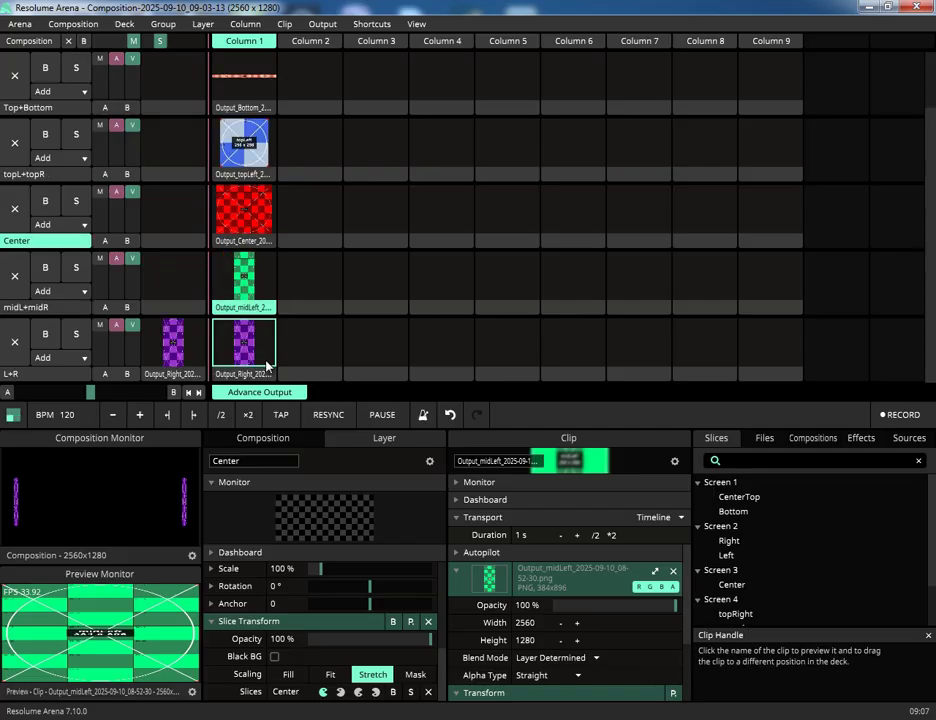
left_click(244, 373)
left_click(654, 572)
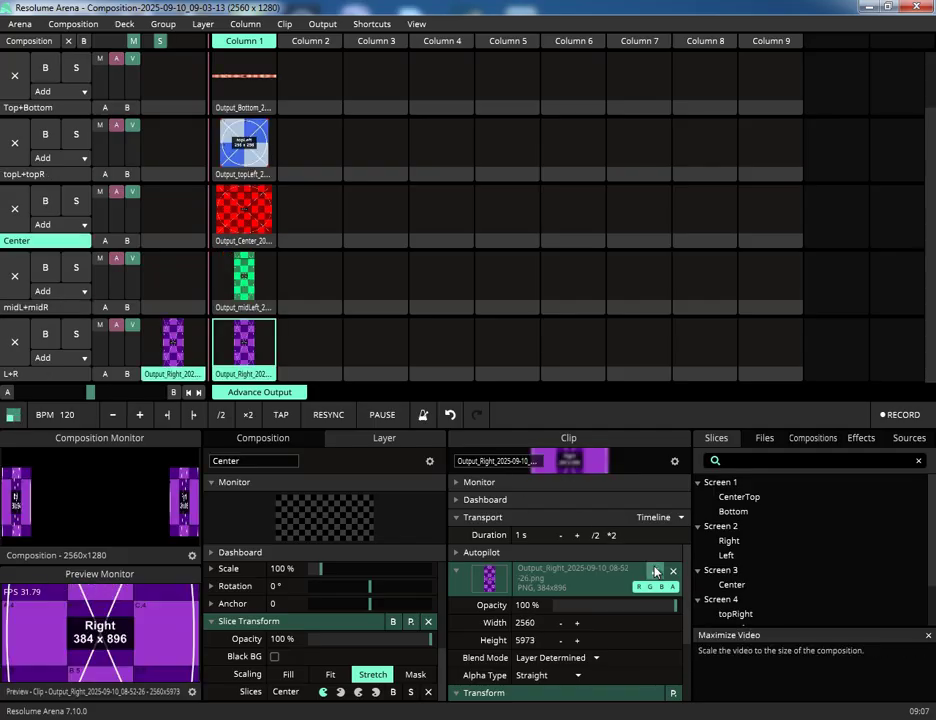
left_click(654, 572)
left_click(654, 572)
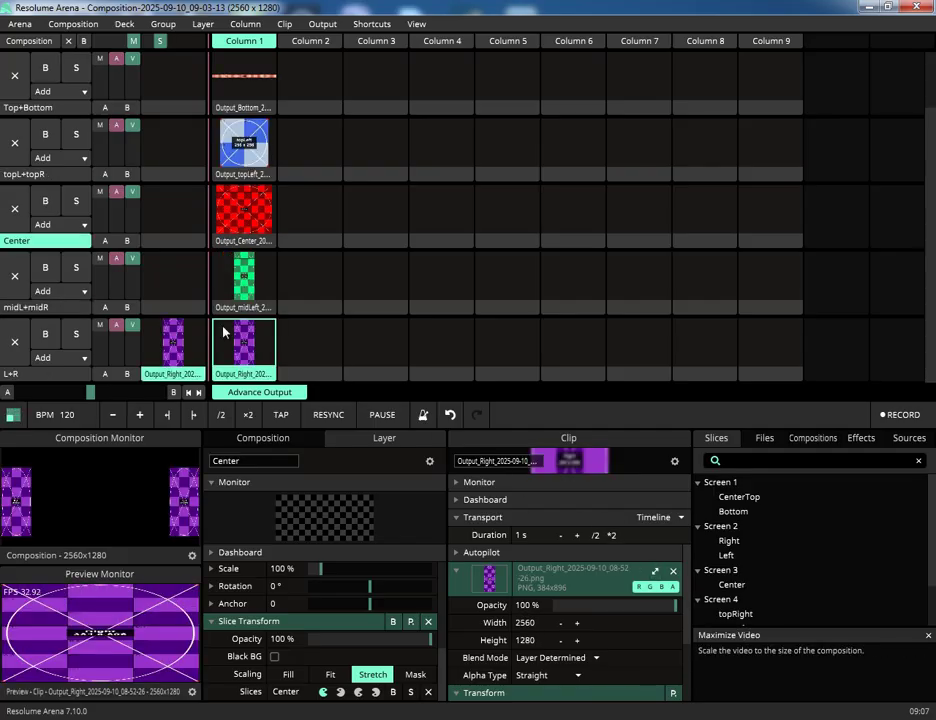
Maximize the topLeft clip on the topL+topR layer to the full composition size, 2560 x 1280
scroll(268, 355, "up", 1)
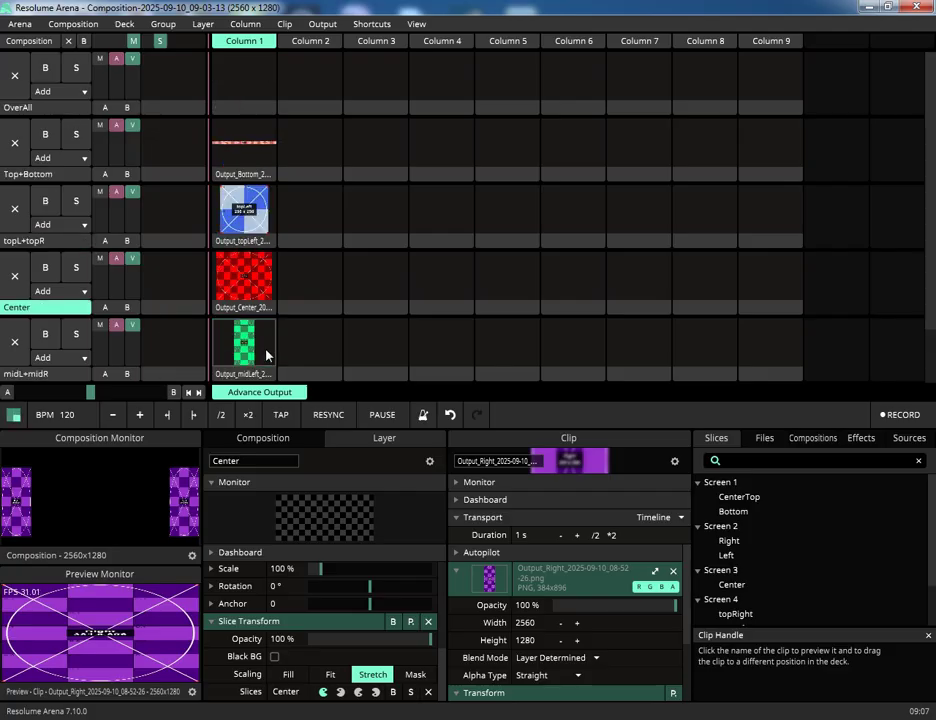
left_click(240, 176)
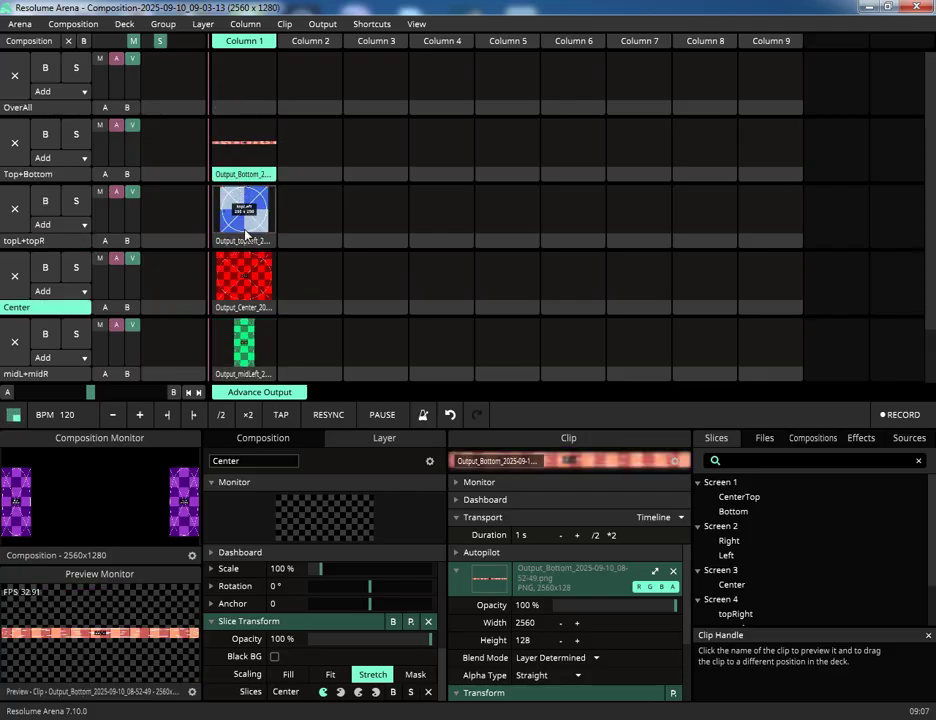
left_click(247, 243)
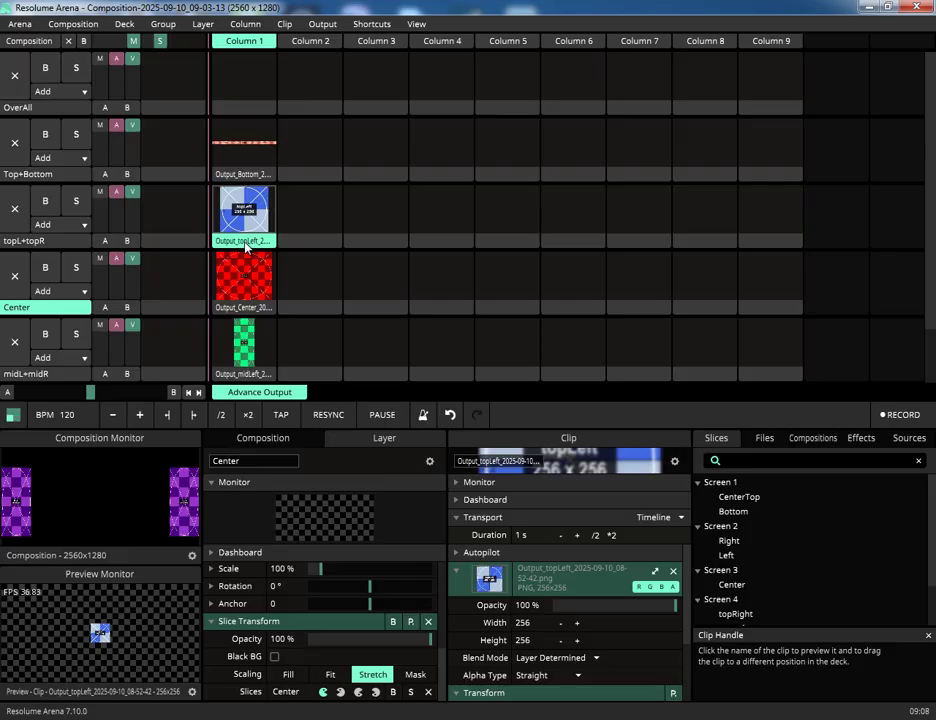
left_click(656, 571)
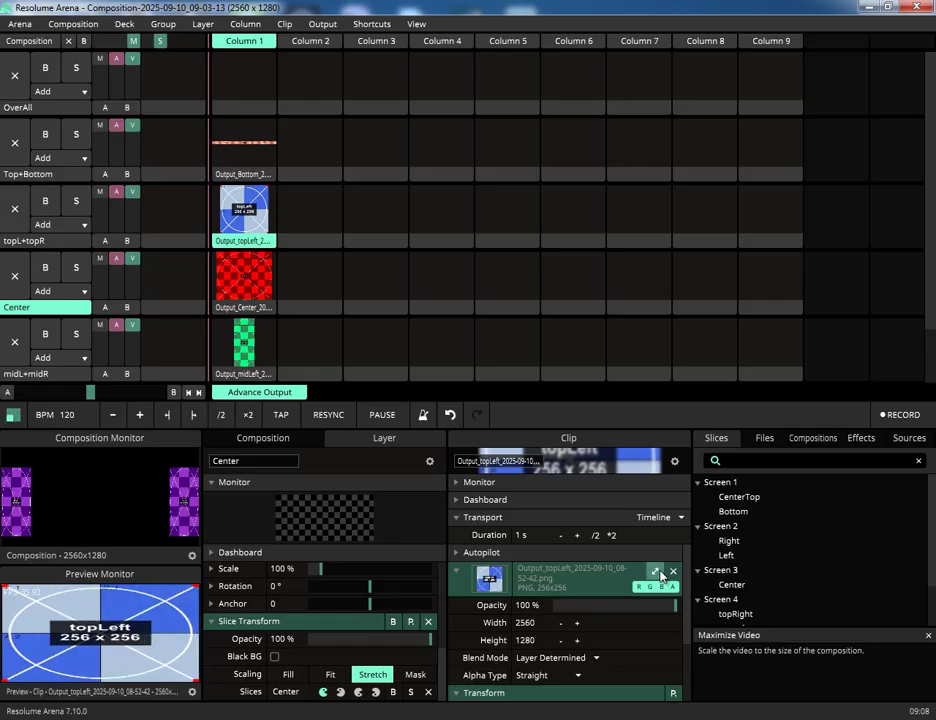
Maximize the Bottom clip on the Top+Bottom layer to the full composition size, 2560 x 1280
left_click(243, 174)
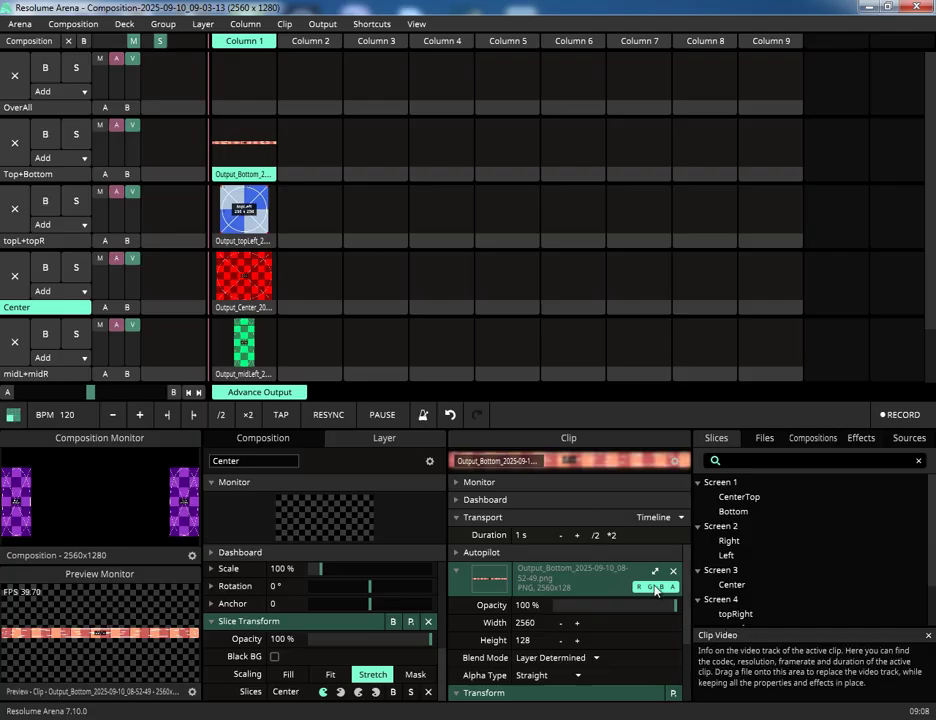
left_click(655, 571)
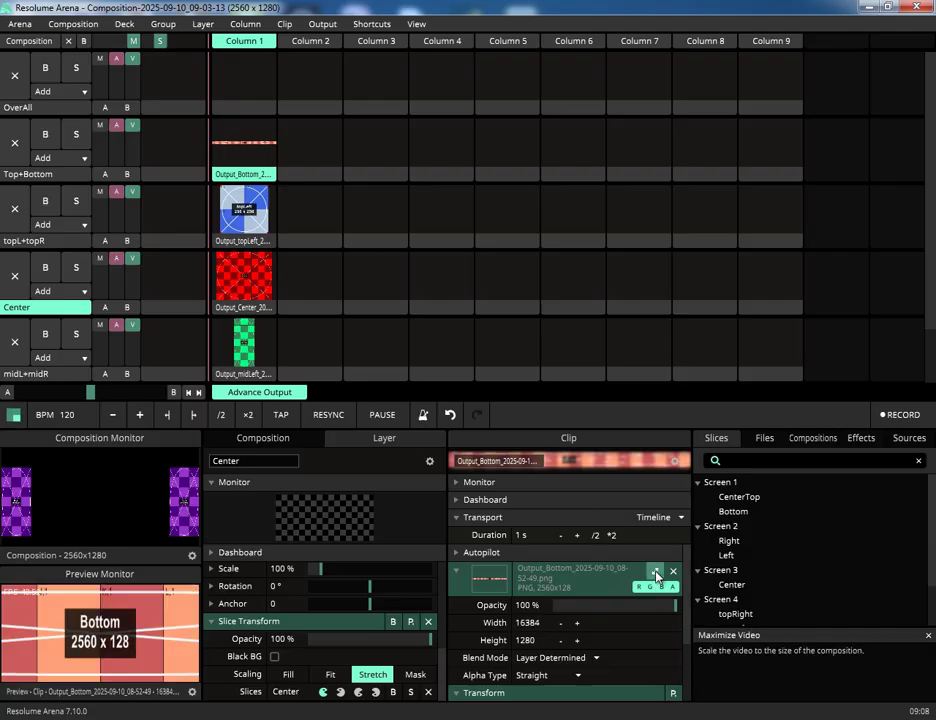
left_click(655, 571)
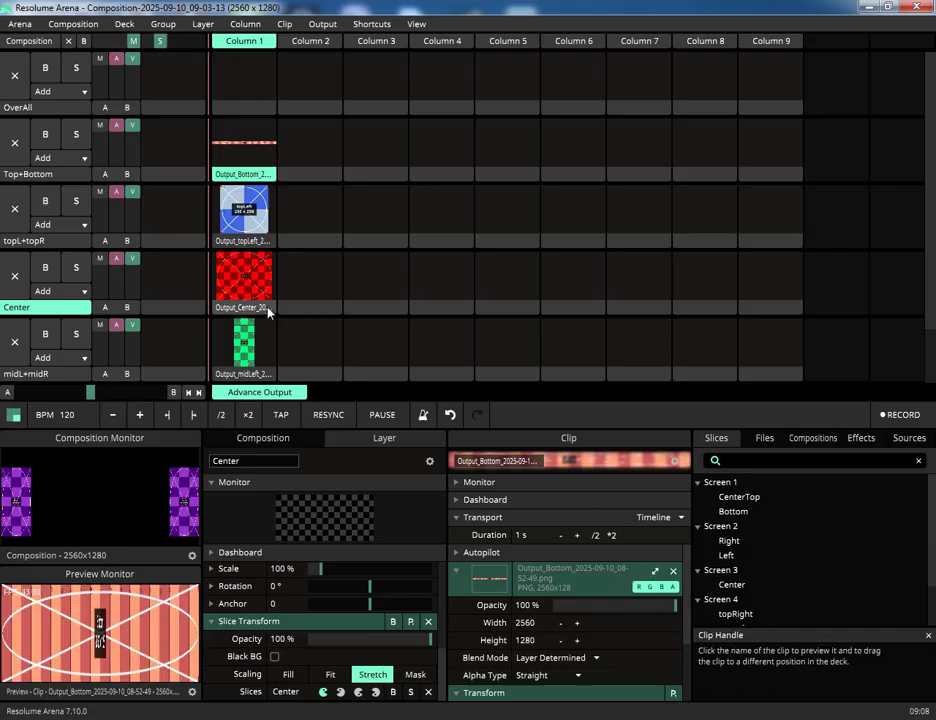
Preview the topLeft, Center, midLeft and Right clips, and play all clips of Column 1 together to check the composition
left_click(250, 240)
left_click(255, 310)
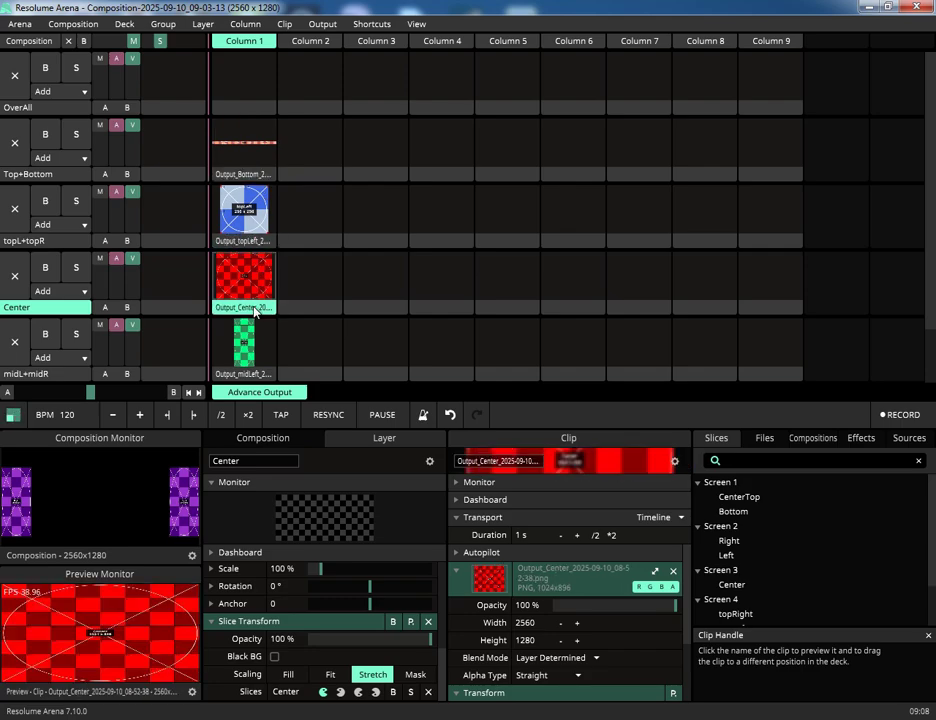
scroll(255, 311, "down", 1)
left_click(254, 335)
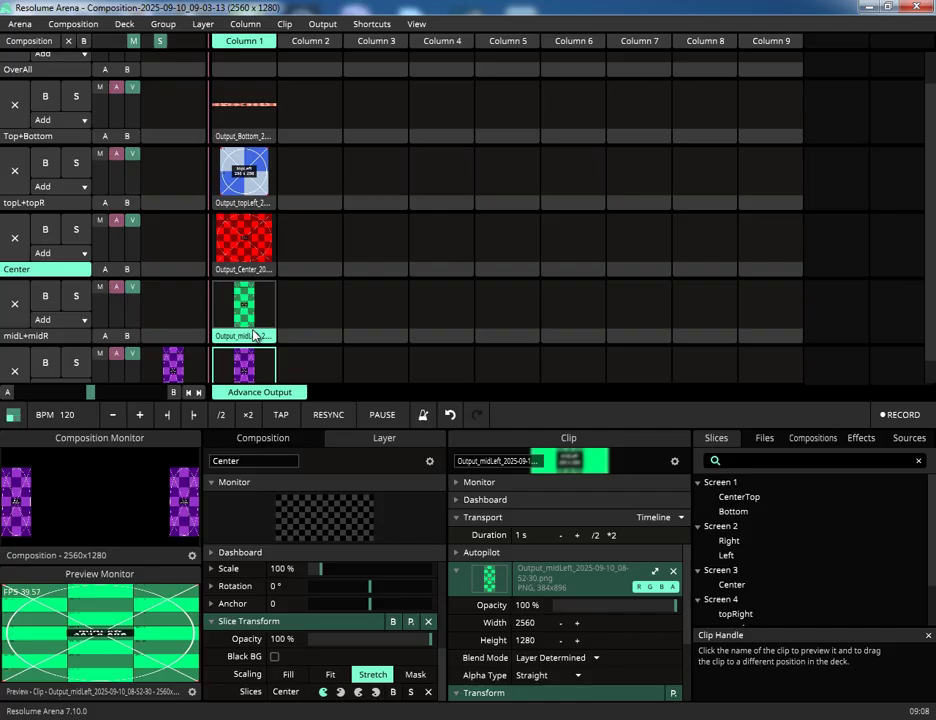
scroll(255, 336, "down", 1)
left_click(250, 373)
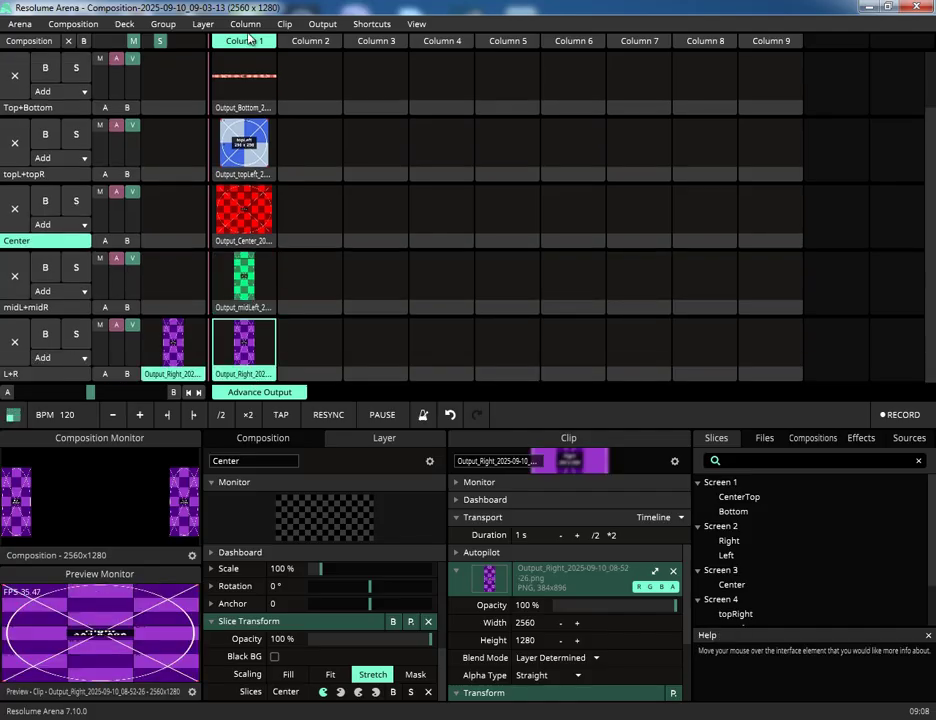
left_click(251, 41)
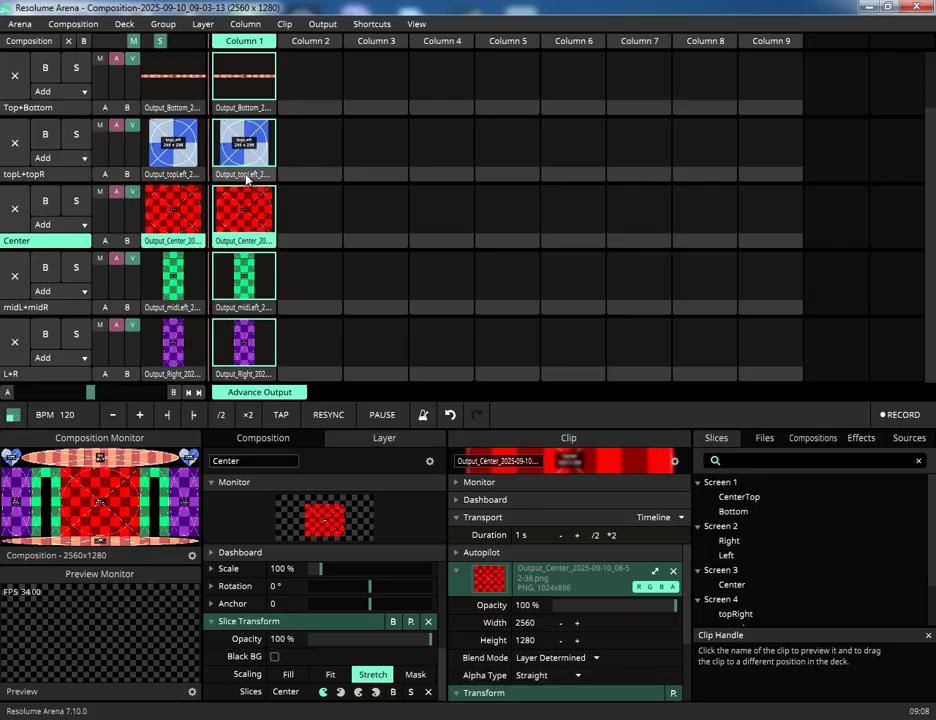
Load Input_Selection_2025-09-10_09-05-32_No_Mask.png from the Advance Output folder onto the OverAll layer in Column 2
scroll(246, 178, "up", 1)
left_click(251, 92)
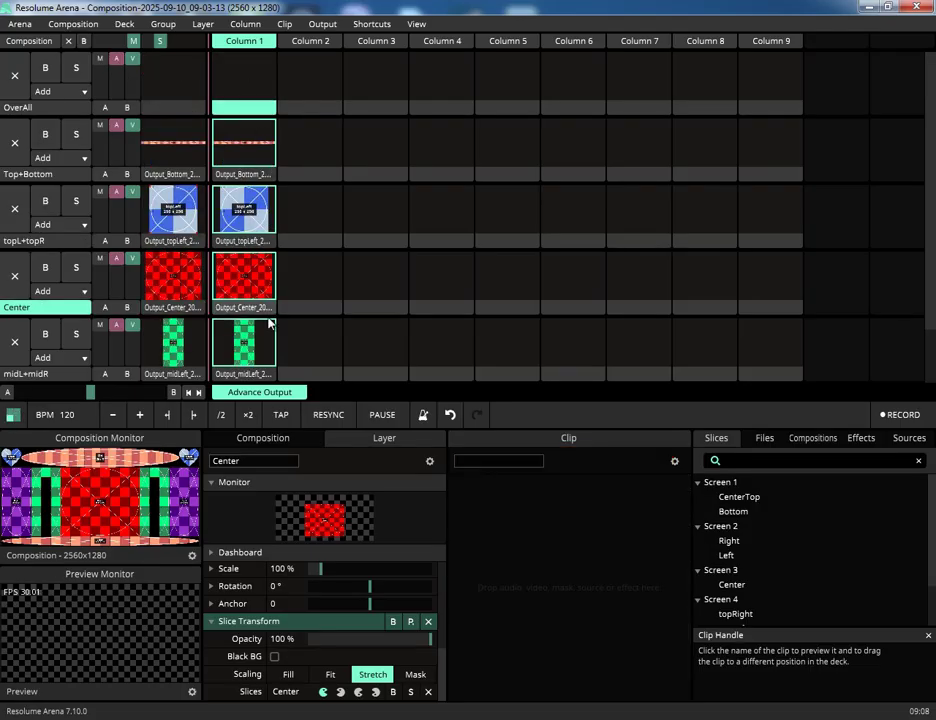
mouse_move(330, 717)
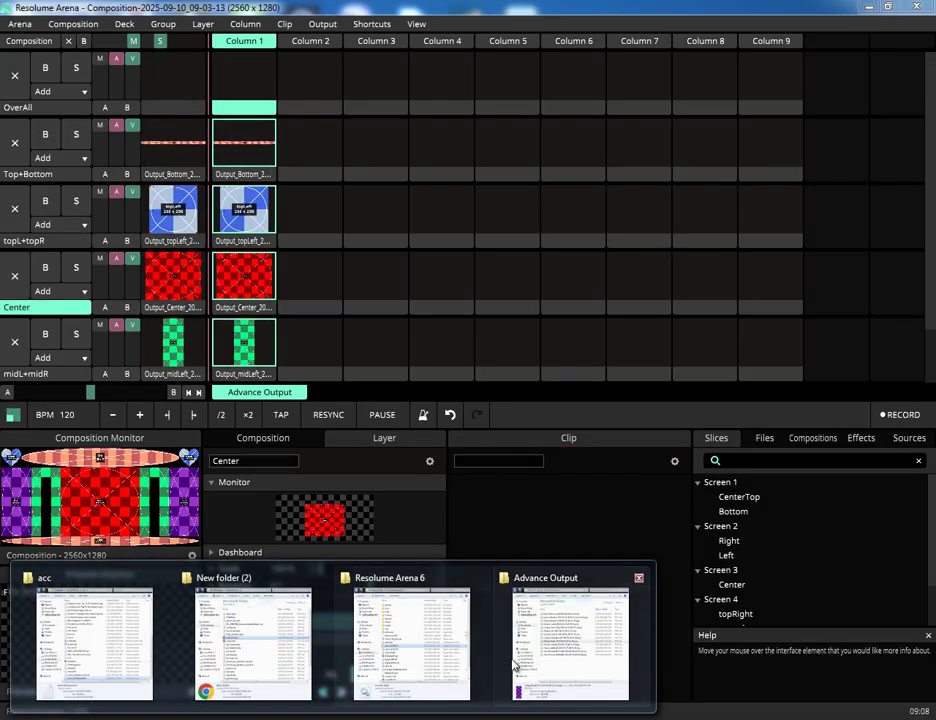
left_click(515, 665)
left_click(672, 214)
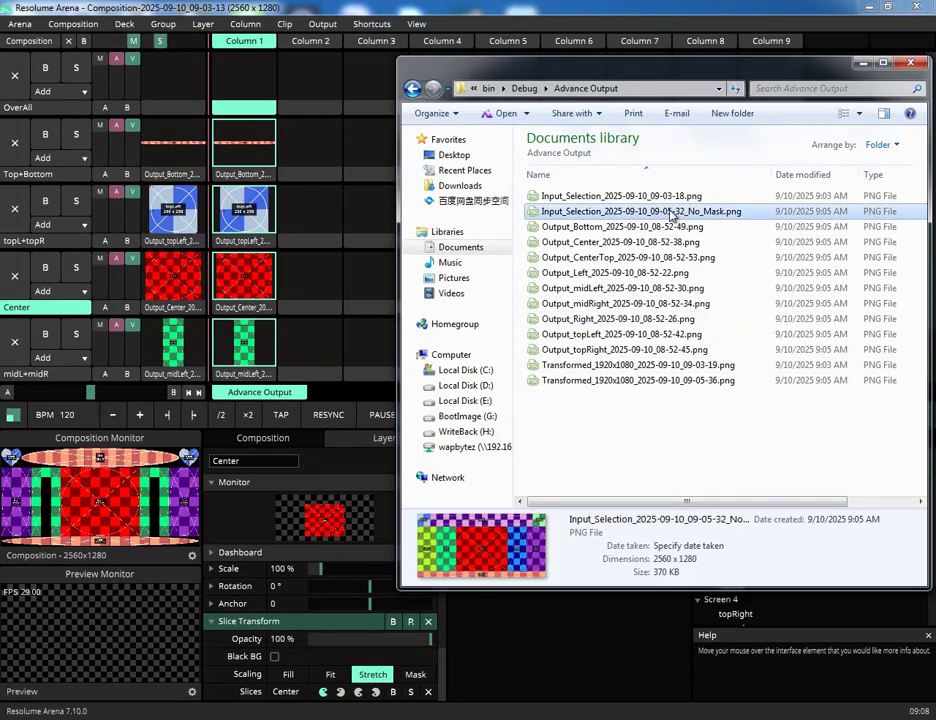
left_click_drag(686, 218, 310, 85)
left_click(864, 64)
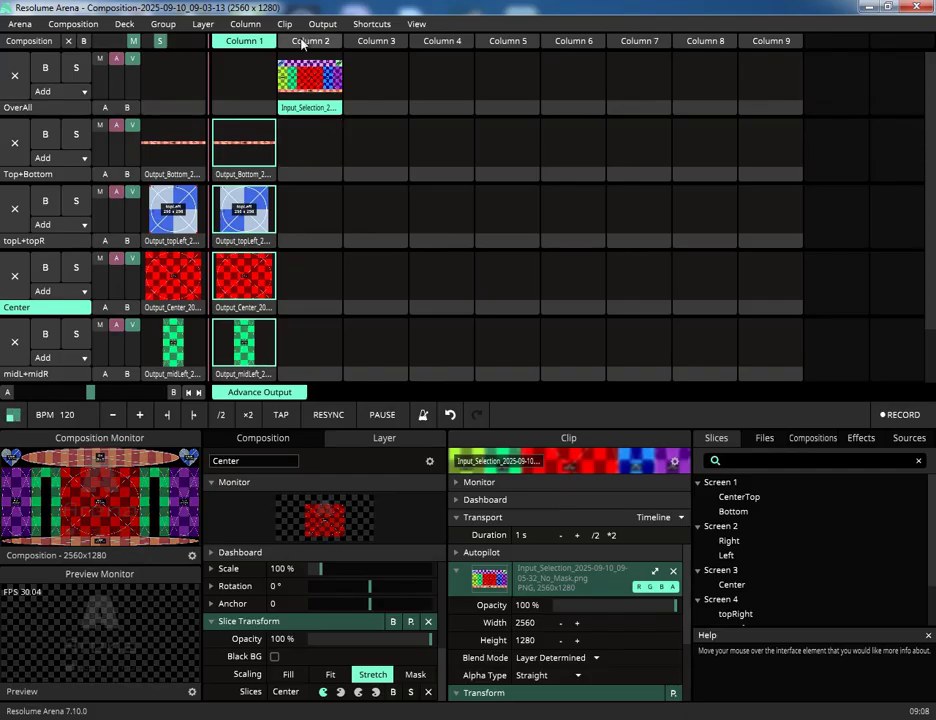
Alternate playback between Column 2 and Column 1 to compare the overall image with the per-layer slice images
left_click(311, 42)
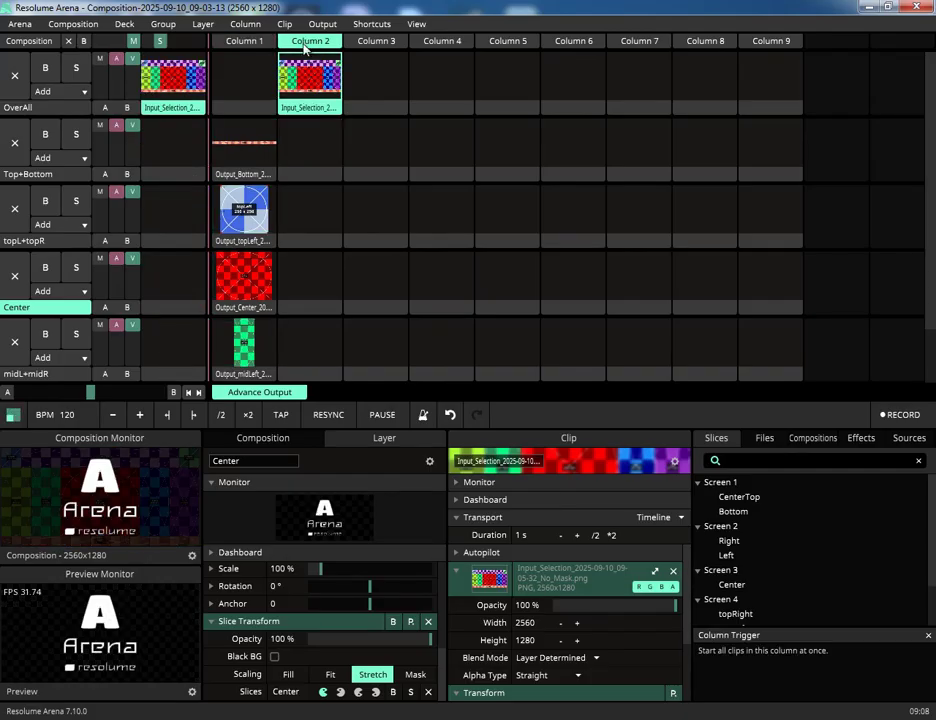
left_click(249, 42)
left_click(320, 42)
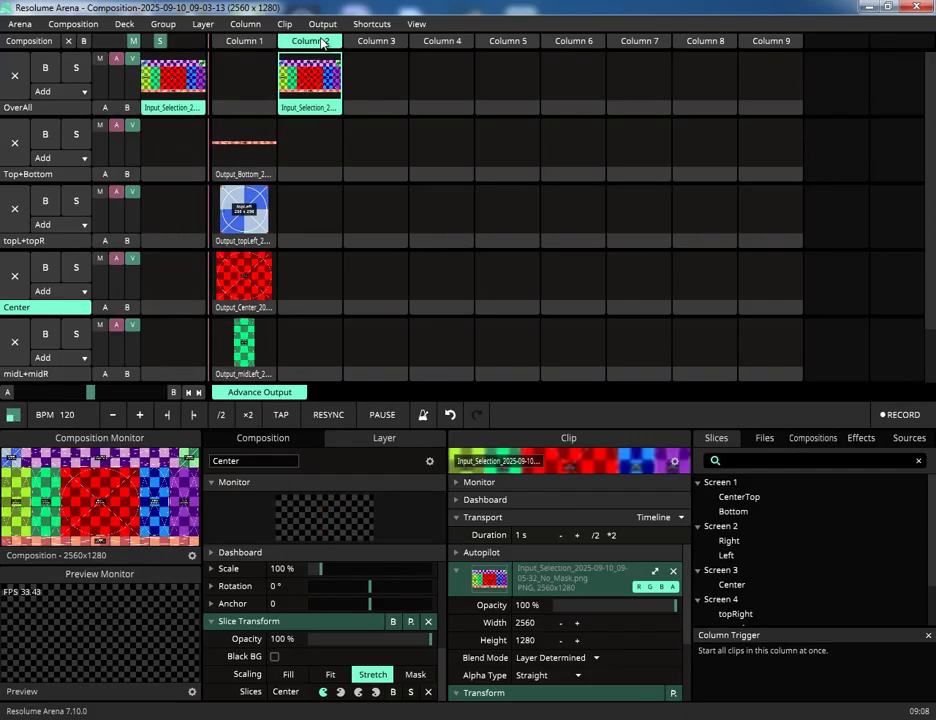
left_click(250, 42)
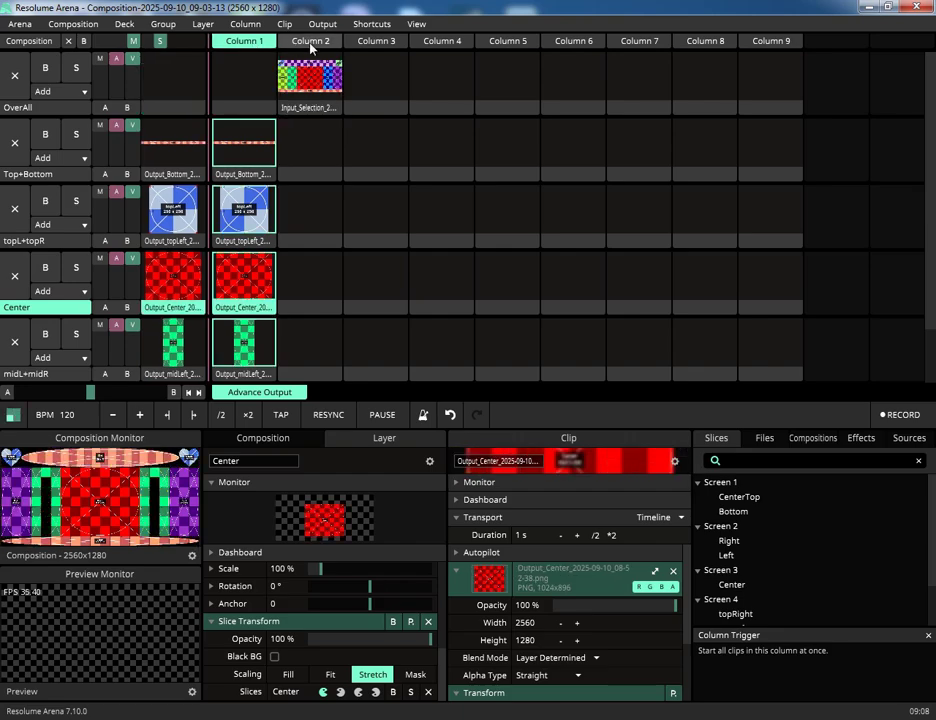
left_click(311, 43)
left_click(248, 42)
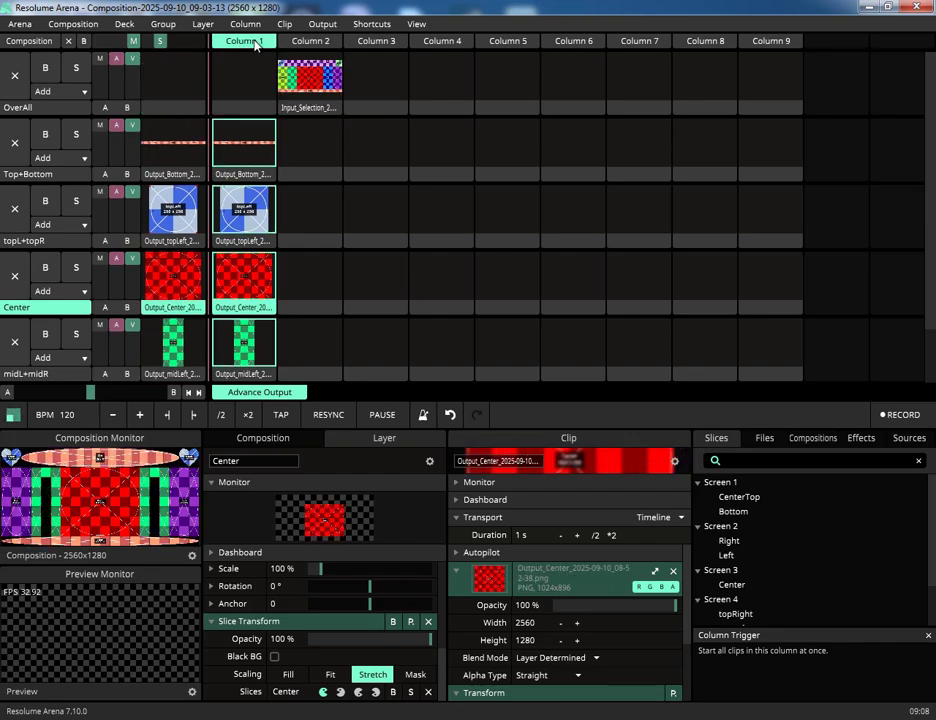
left_click(311, 42)
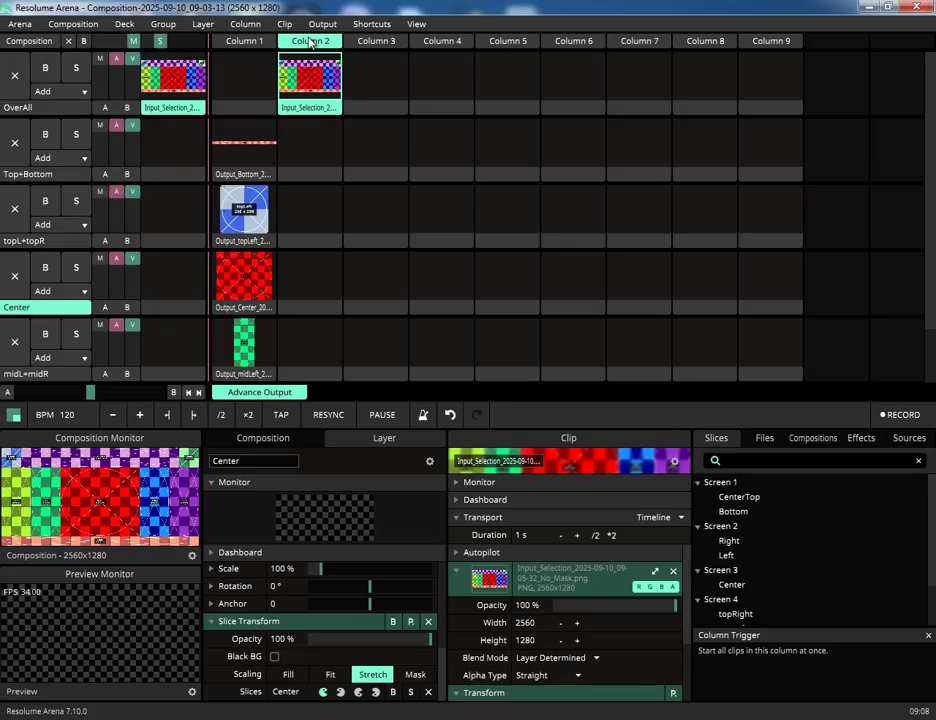
Copy the Bottom clip to Column 3 of the Top+Bottom layer and the topLeft clip to Column 4 of topL+topR
left_click(256, 152)
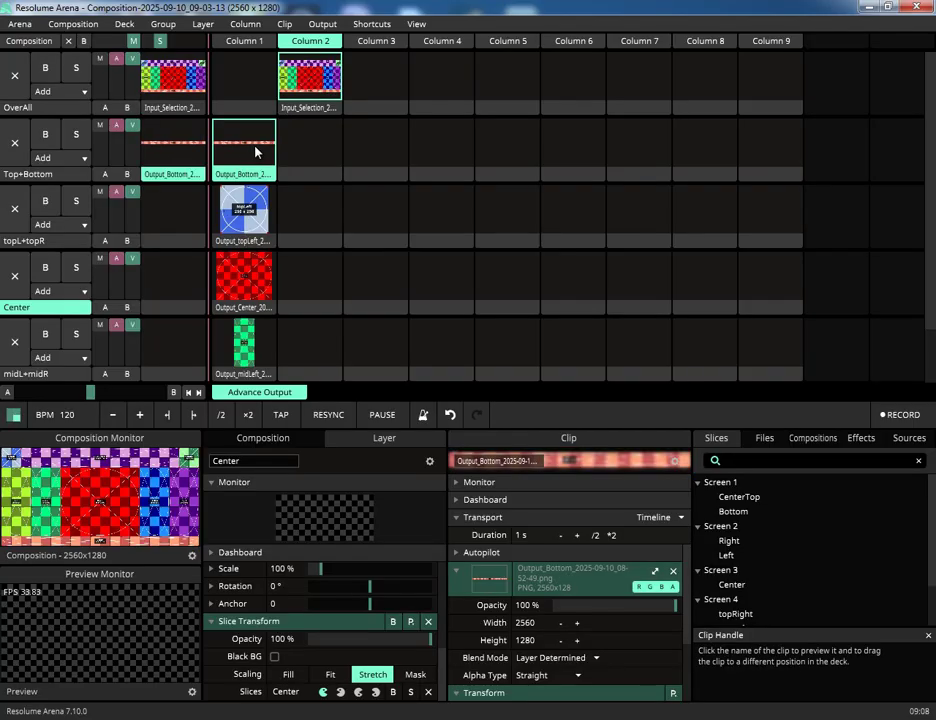
left_click_drag(256, 152, 384, 165)
left_click(247, 233)
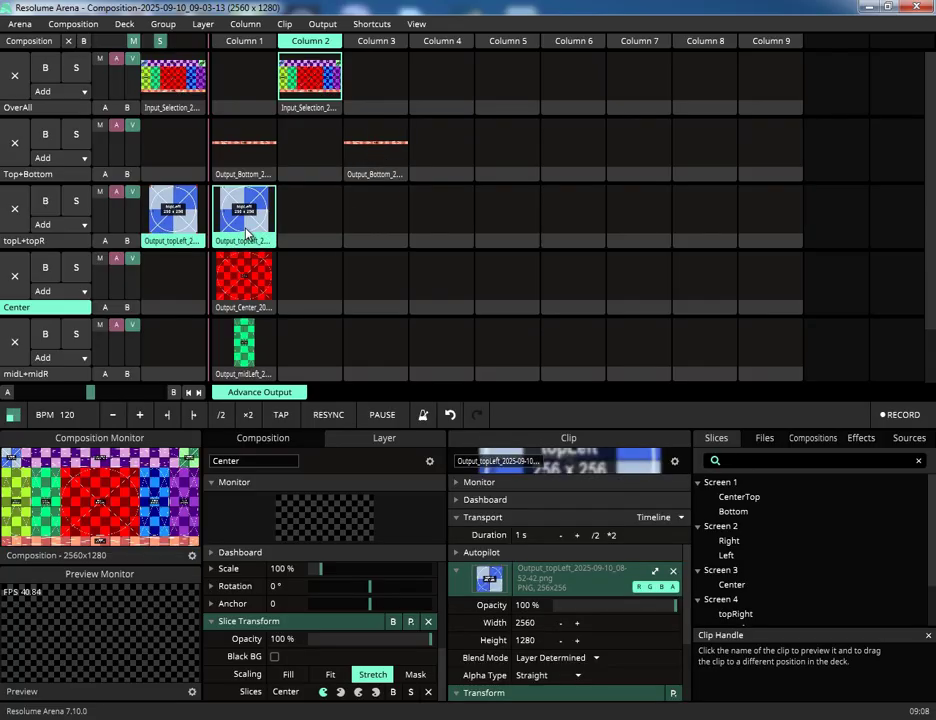
left_click_drag(247, 233, 441, 210)
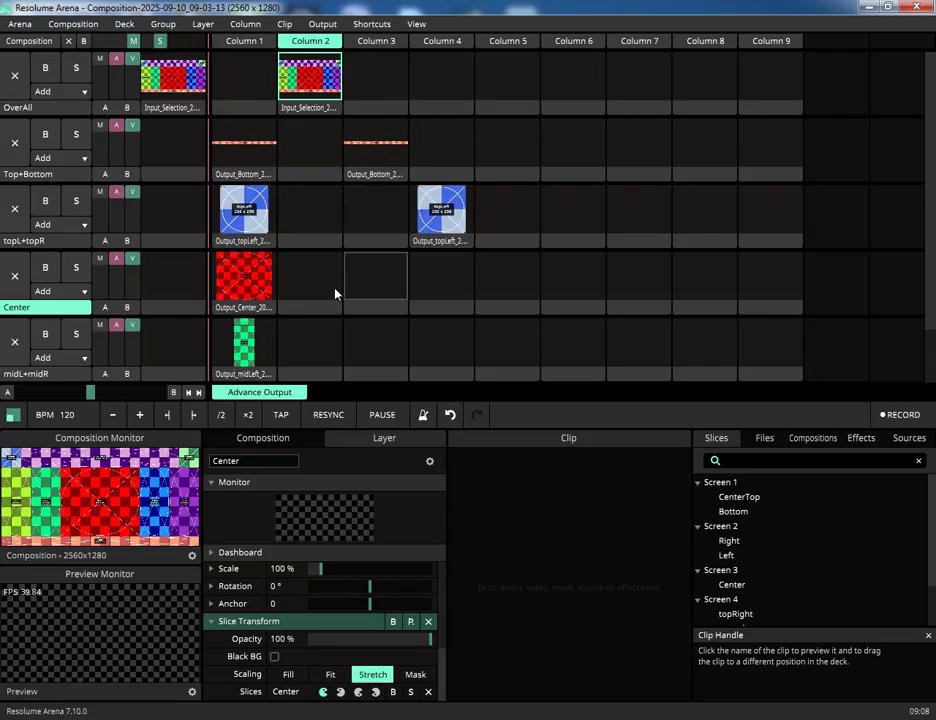
Copy the Center clip to Column 5 of the Center layer and the midLeft clip to Column 6 of midL+midR
left_click(242, 290)
left_click_drag(242, 290, 527, 292)
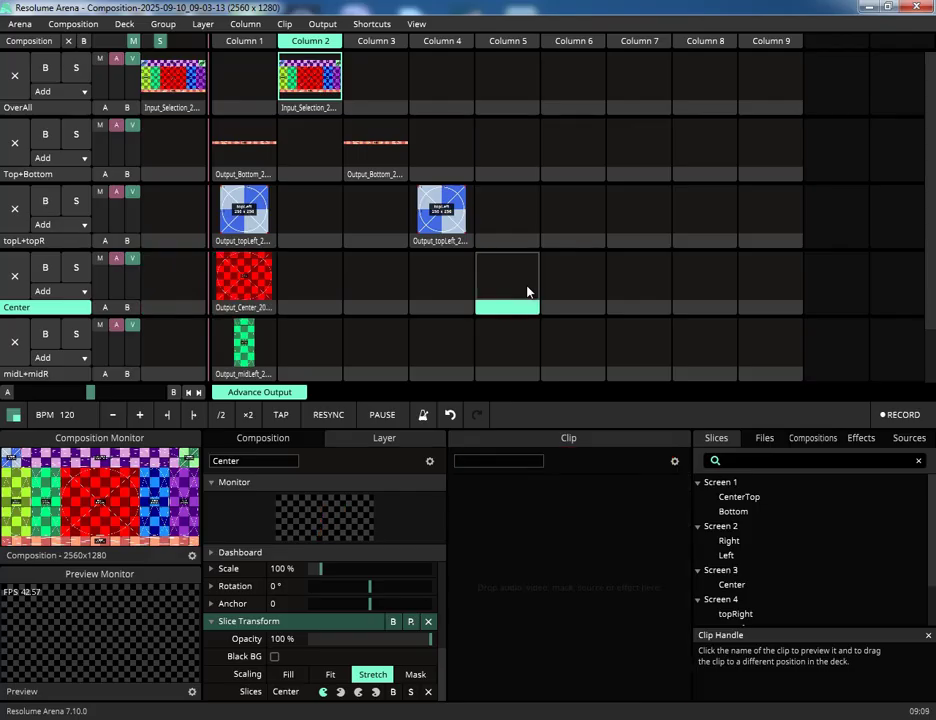
left_click(262, 352)
left_click_drag(256, 352, 572, 350)
Copy the Right clip to Column 7 of the L+R layer
scroll(572, 350, "down", 1)
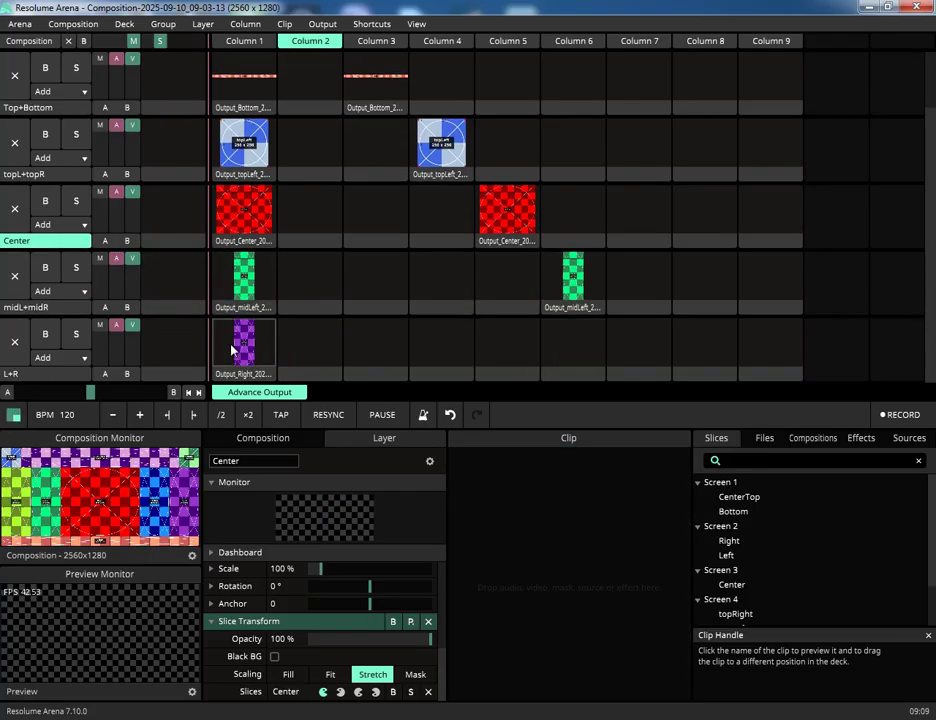
left_click_drag(244, 348, 658, 349)
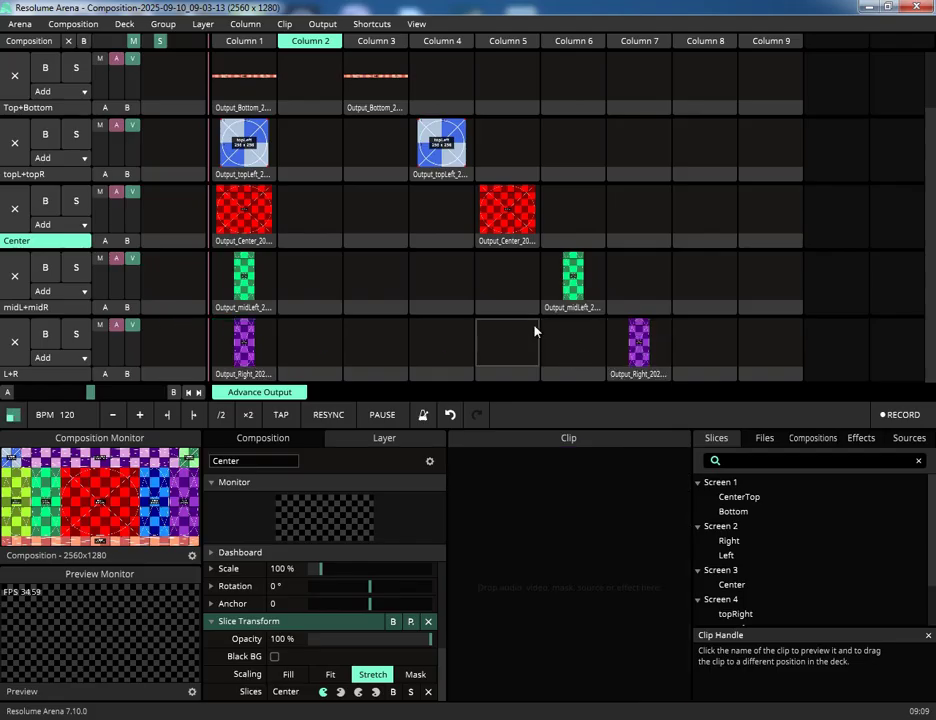
scroll(539, 340, "up", 1)
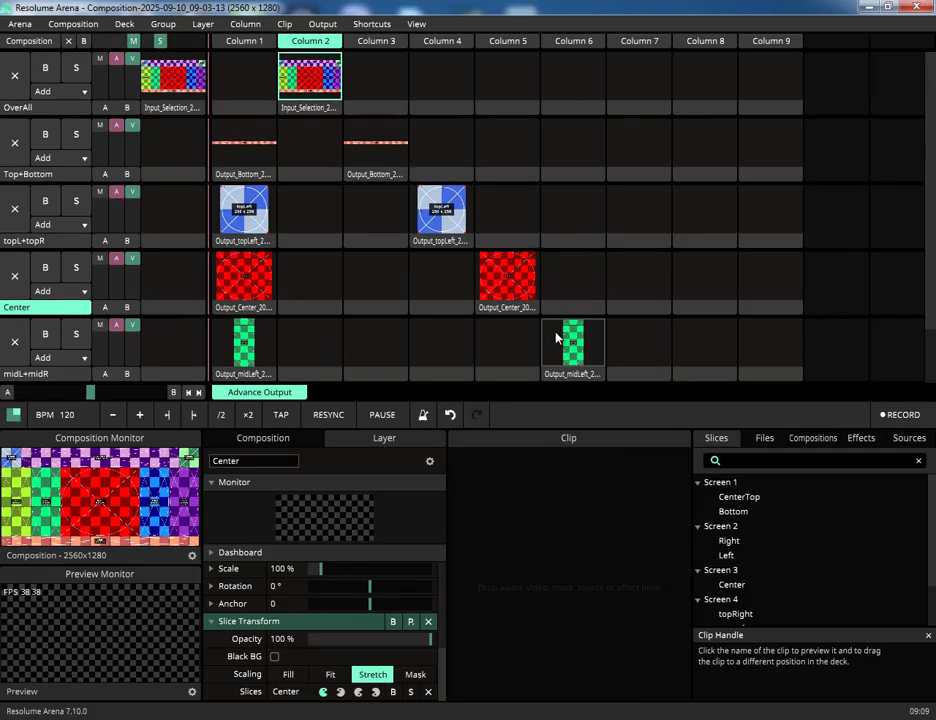
Play Columns 1 through 7 one after another to check how each layer maps in the composition monitor
left_click(237, 42)
left_click(312, 42)
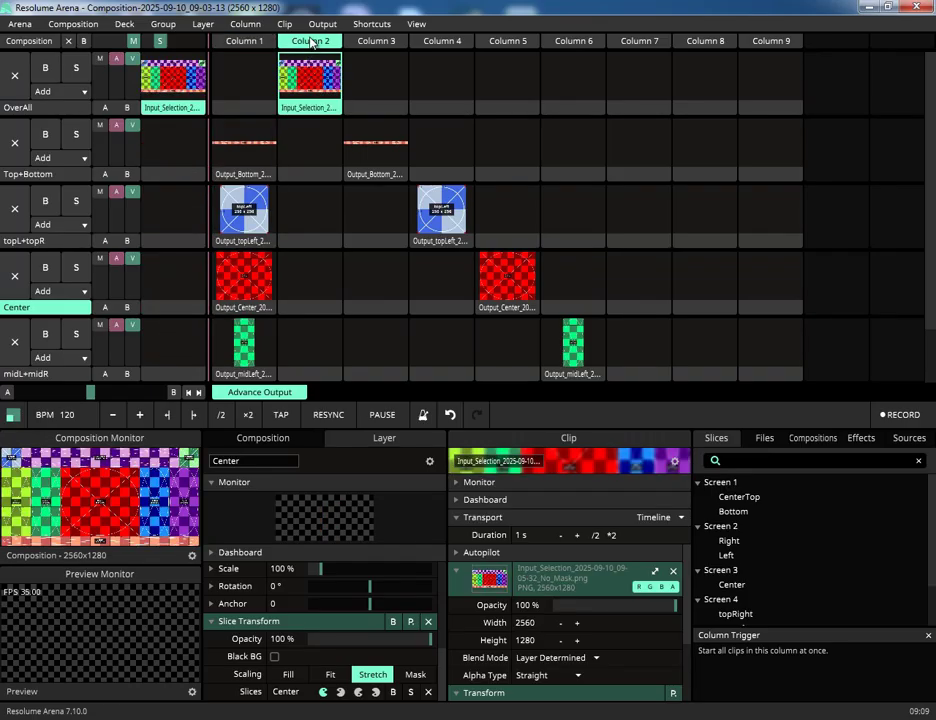
left_click(381, 42)
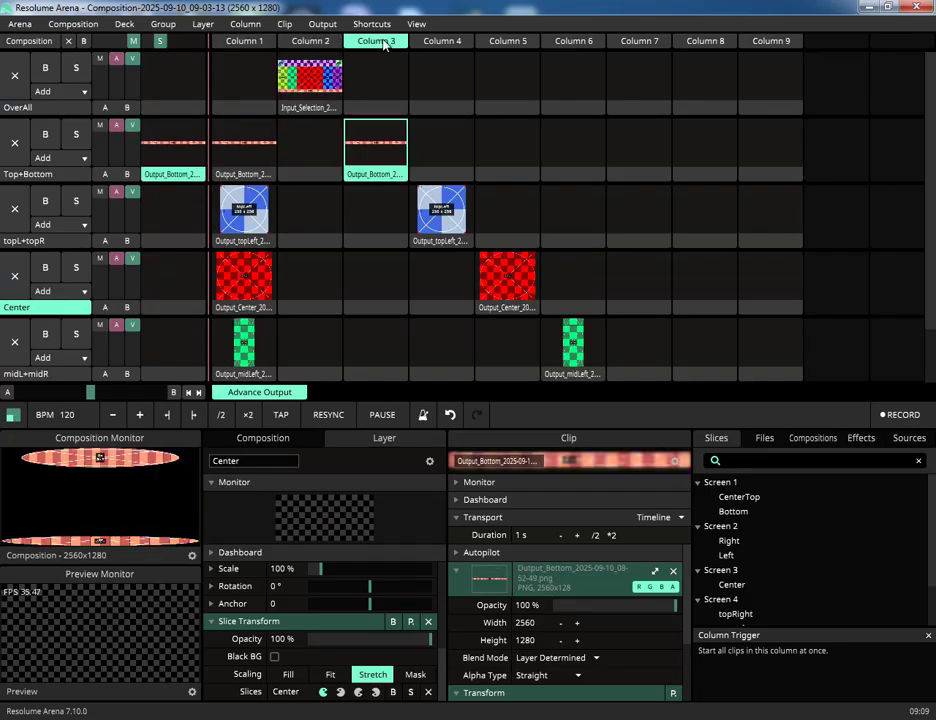
left_click(441, 41)
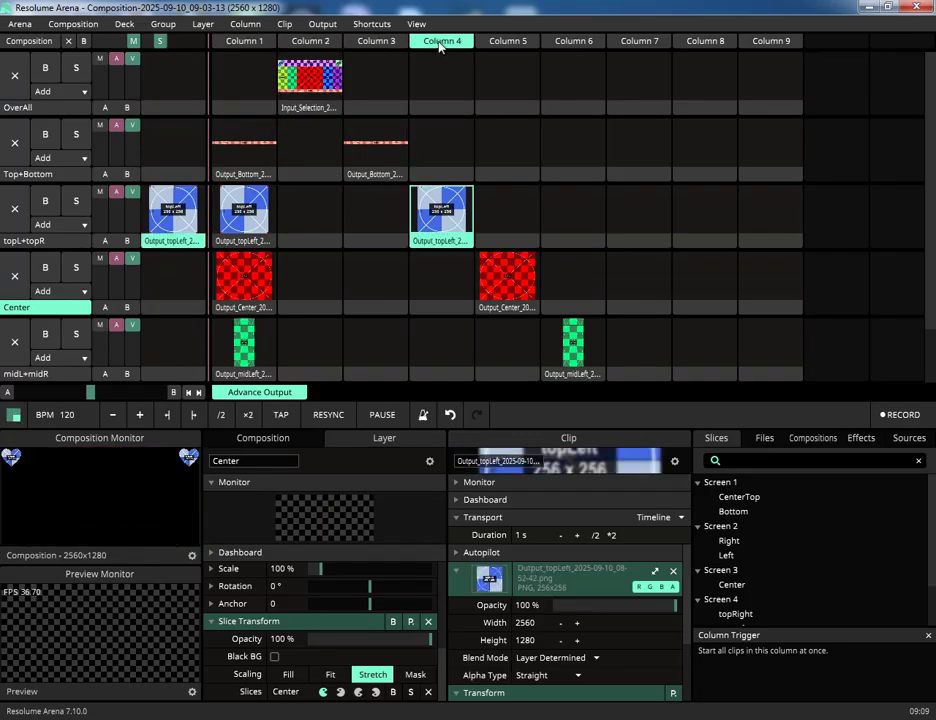
left_click(507, 45)
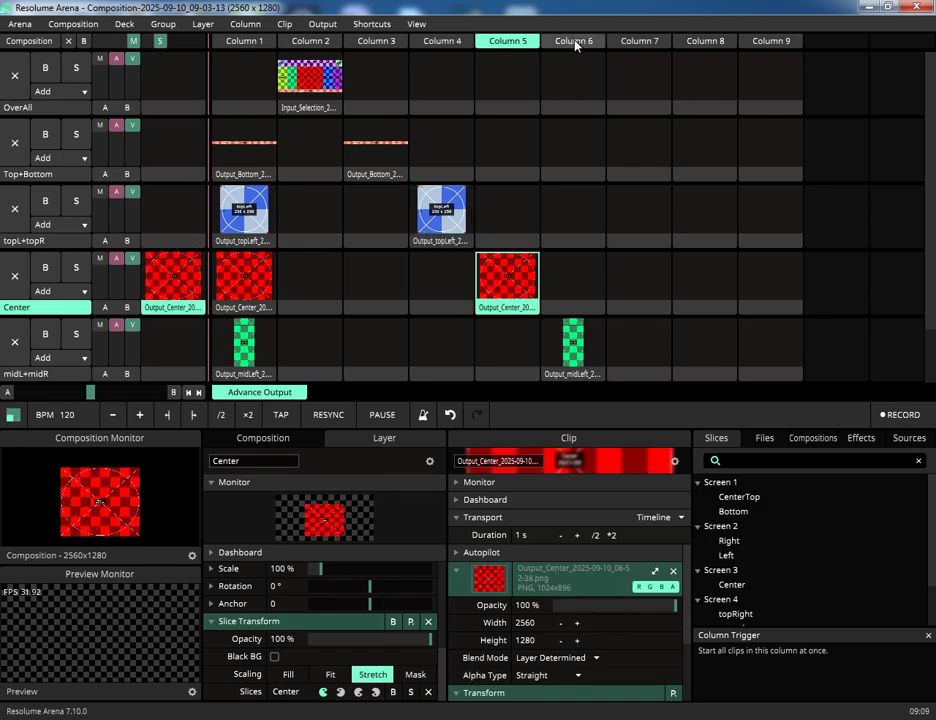
left_click(575, 43)
left_click(636, 40)
scroll(678, 135, "down", 1)
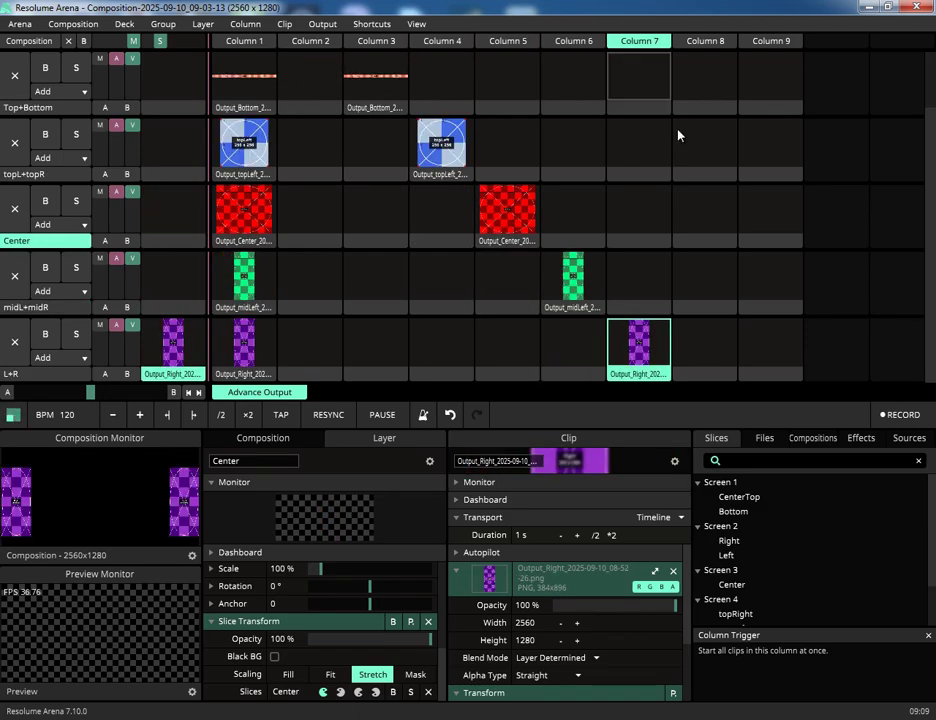
scroll(537, 150, "up", 1)
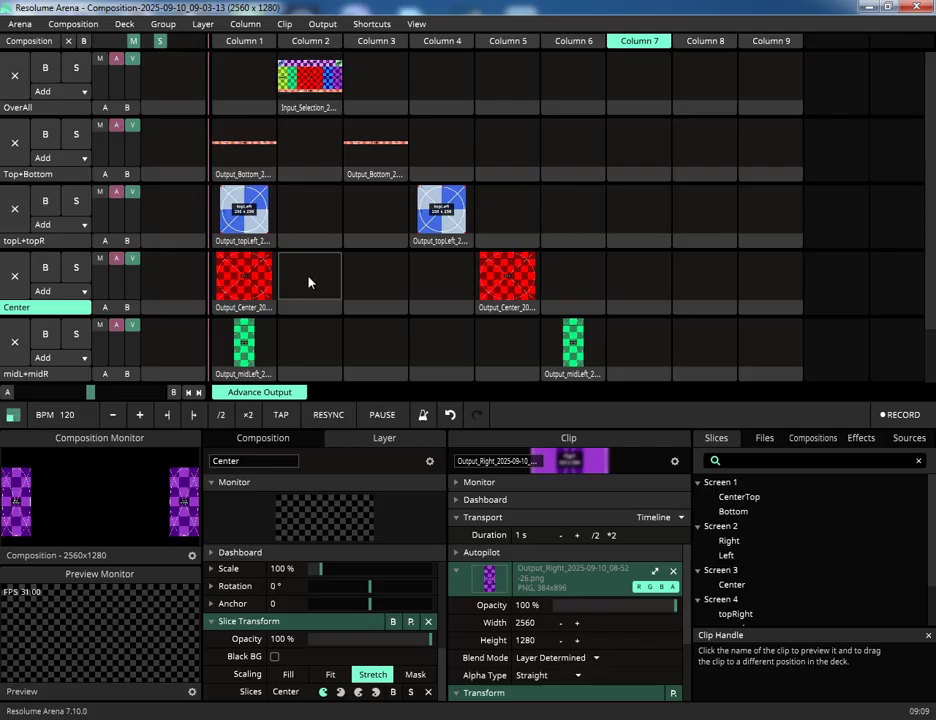
scroll(315, 284, "down", 1)
scroll(353, 287, "up", 1)
scroll(356, 286, "down", 1)
scroll(356, 286, "up", 1)
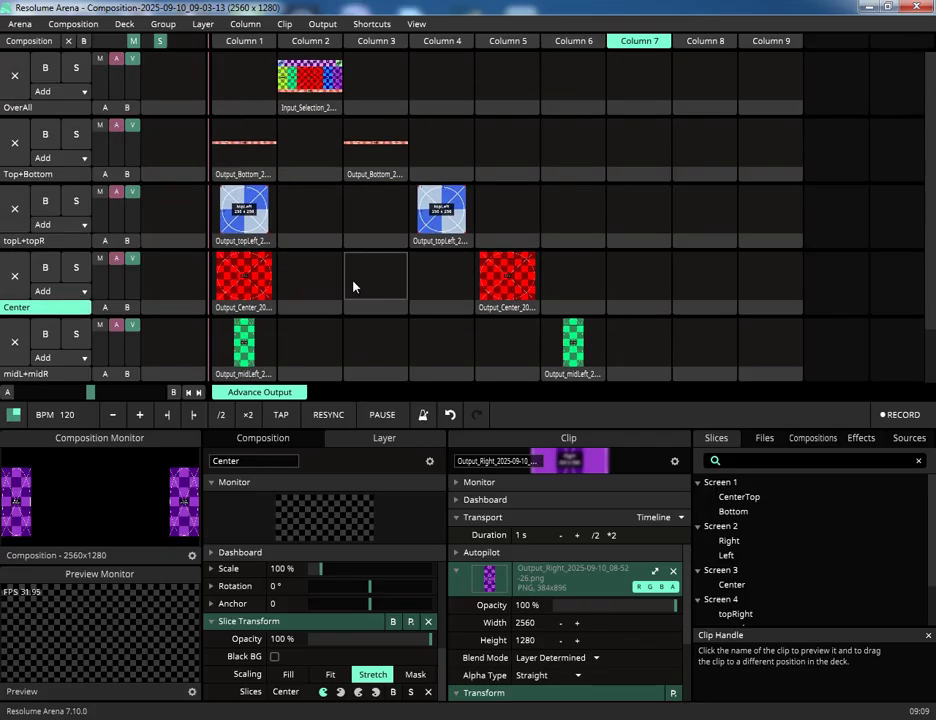
Play the overall image in Column 2 and return to the combined layer clips in Column 1 for a final comparison
left_click(304, 43)
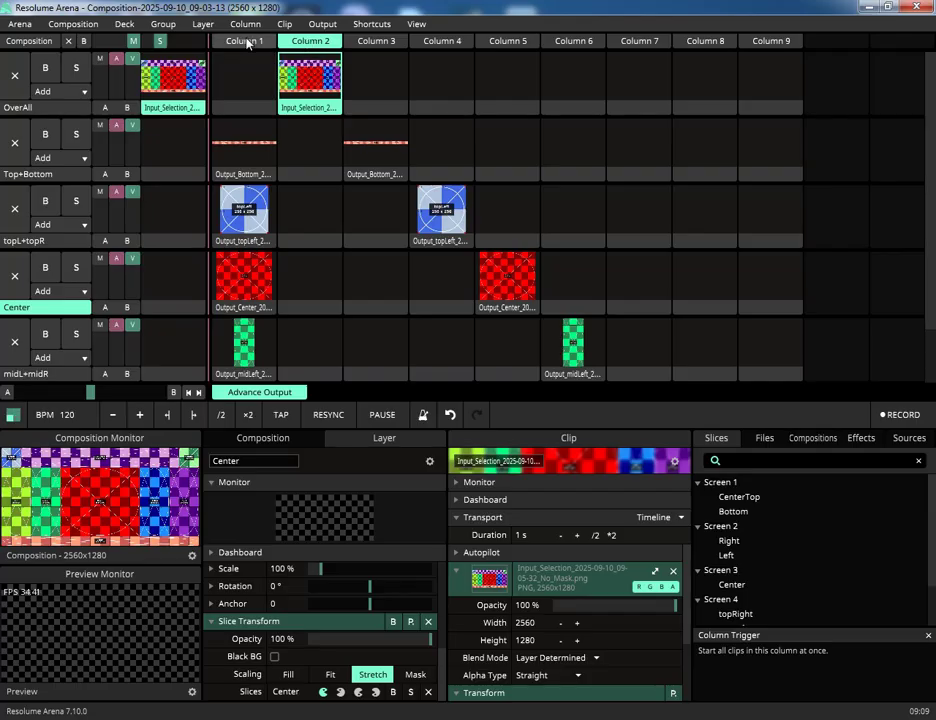
left_click(247, 43)
scroll(376, 288, "down", 1)
scroll(376, 309, "up", 1)
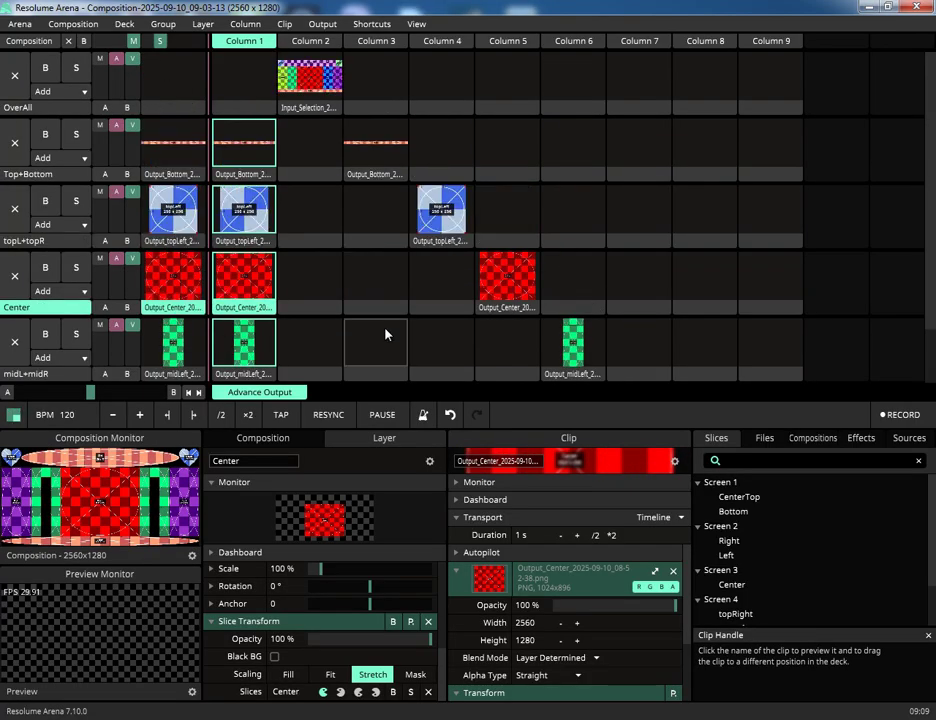